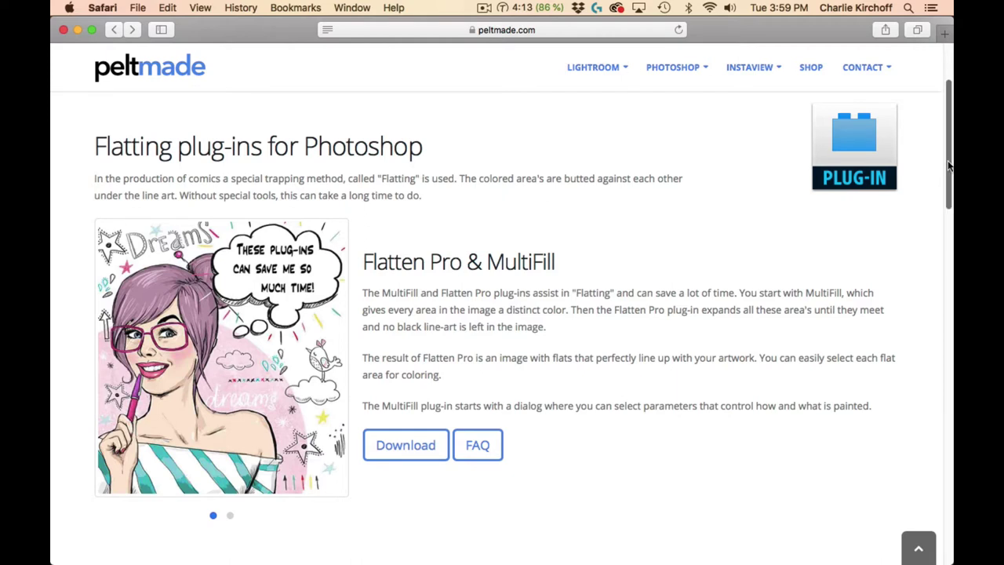
Step: Scroll the plug-ins page down to the Example section showing line art turning into colour flats
mouse_move(949, 165)
mouse_down()
mouse_move(924, 220)
mouse_move(921, 277)
mouse_up()
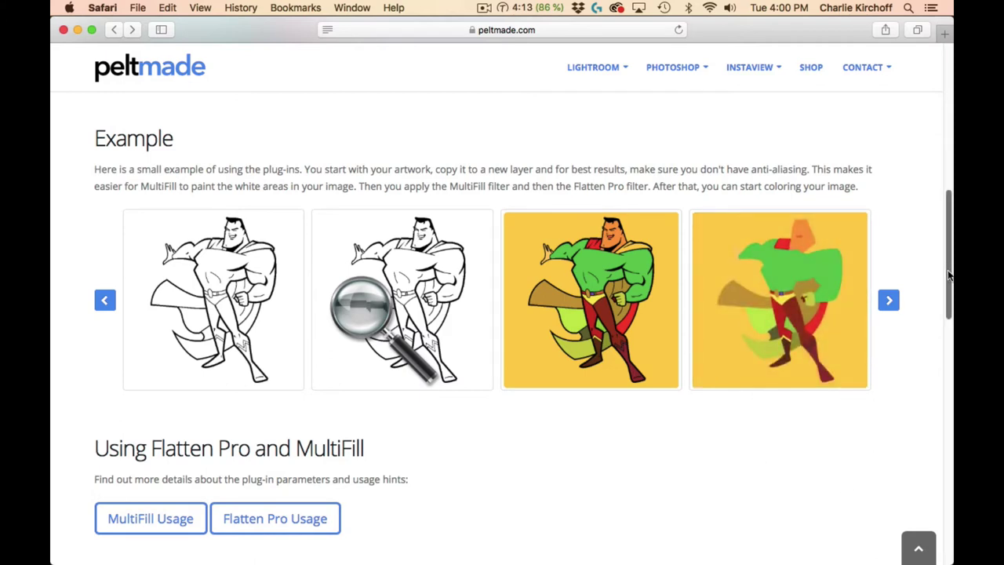
drag(949, 275, 926, 343)
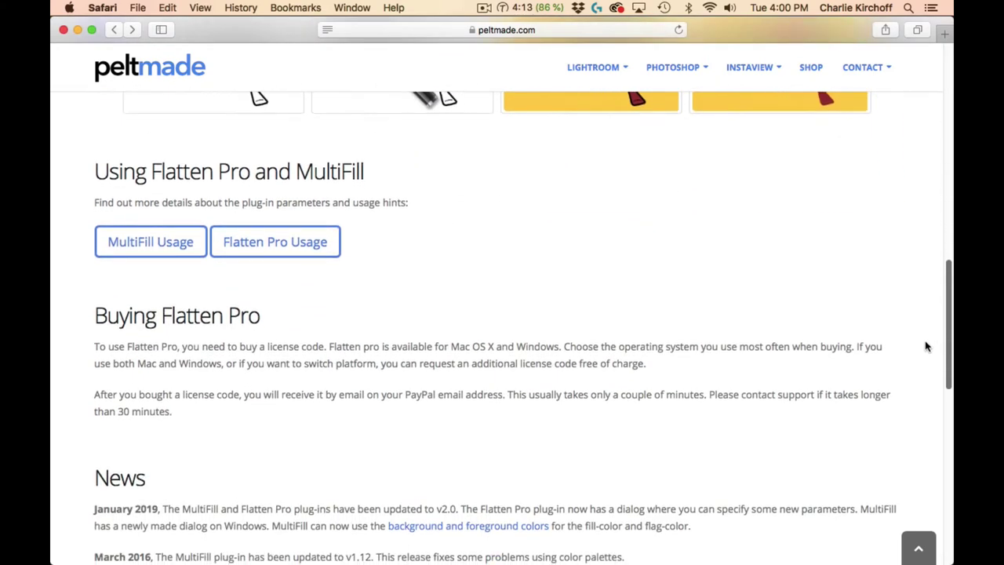
Step: Scroll through the Flatten Pro plug-in details further down the page
scroll(922, 369, down, 3)
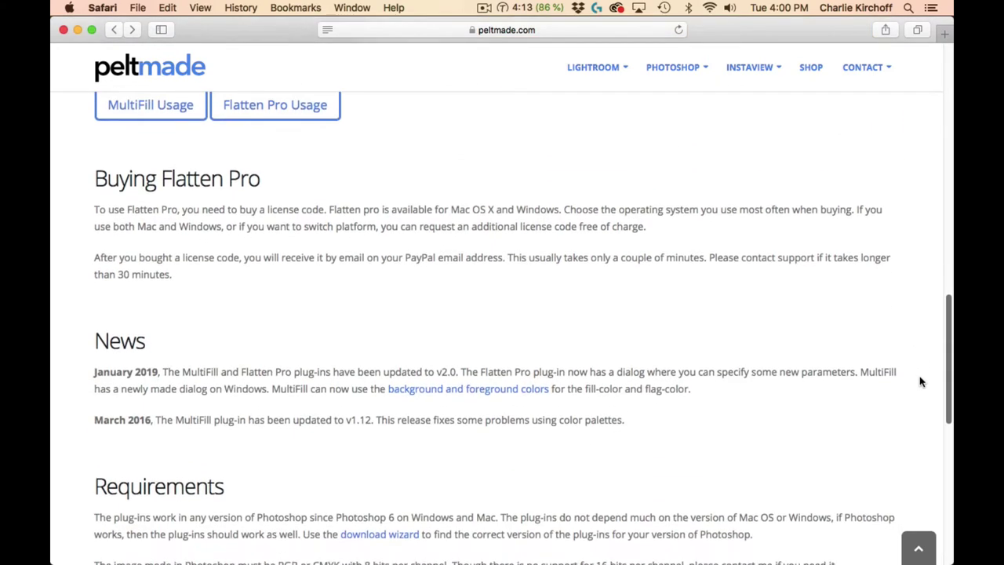
scroll(920, 368, down, 1)
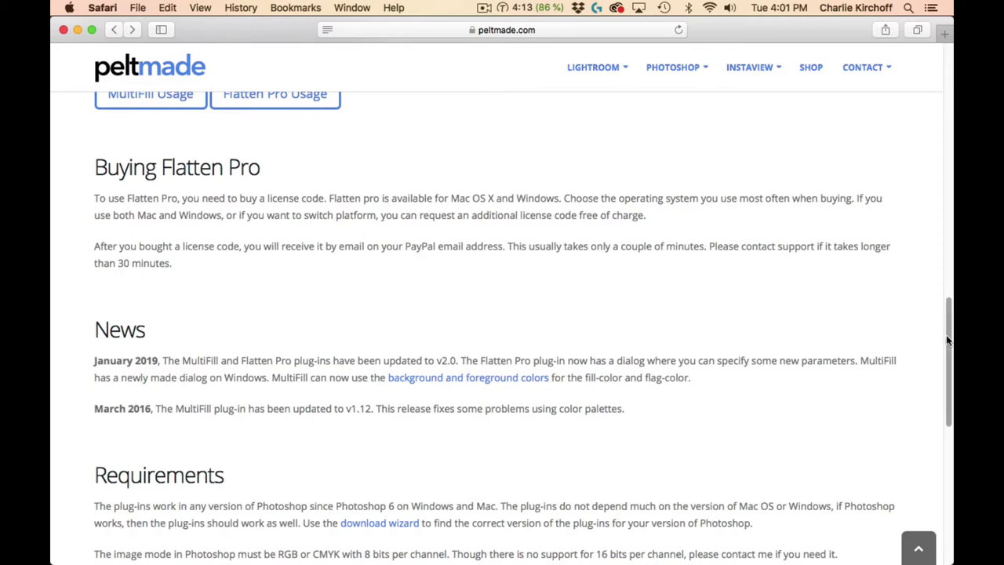
scroll(933, 343, up, 1)
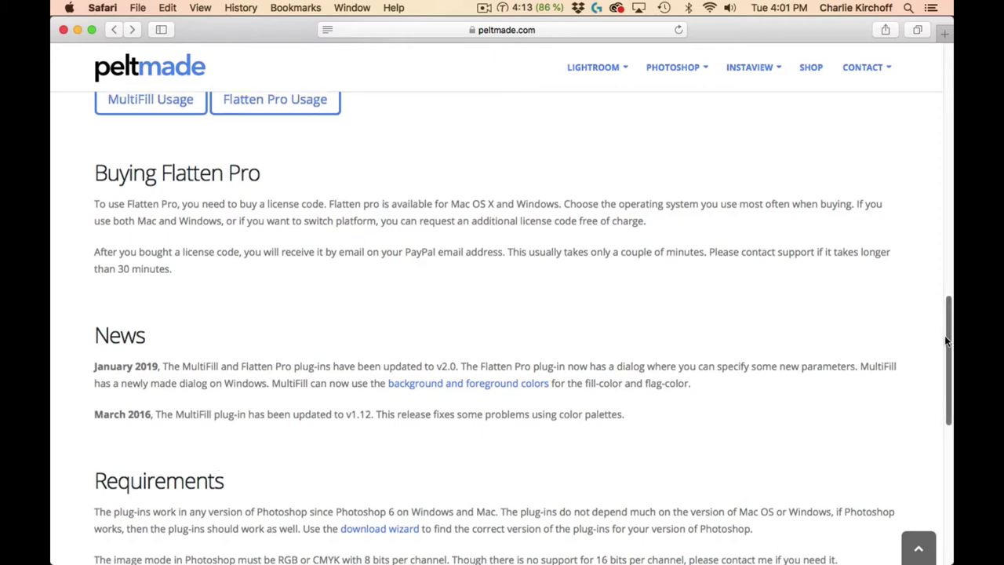
drag(949, 339, 936, 387)
scroll(926, 408, down, 5)
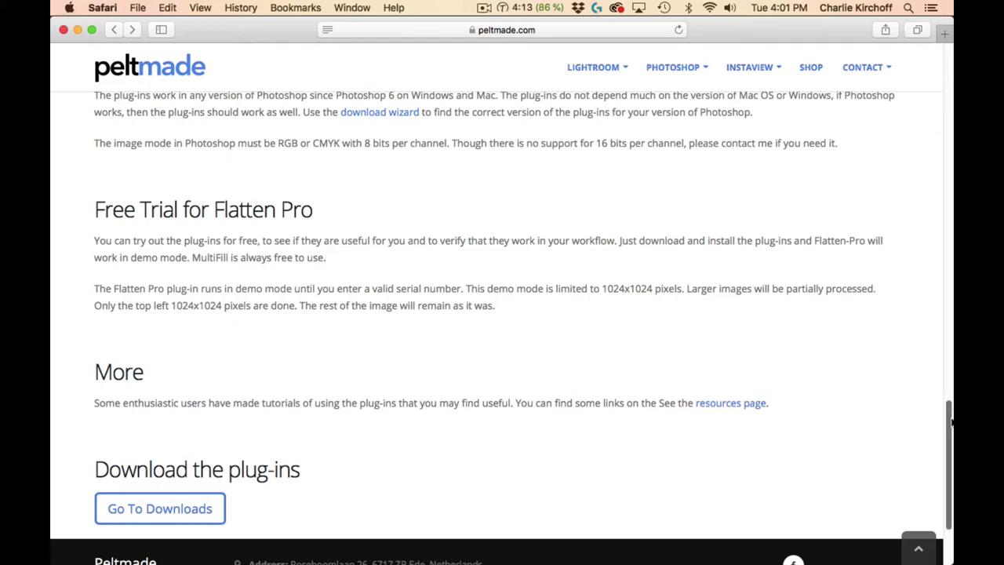
drag(938, 415, 902, 271)
Step: Return to the top of the page and go to the Peltmade Store via SHOP
scroll(902, 270, up, 5)
scroll(894, 236, up, 5)
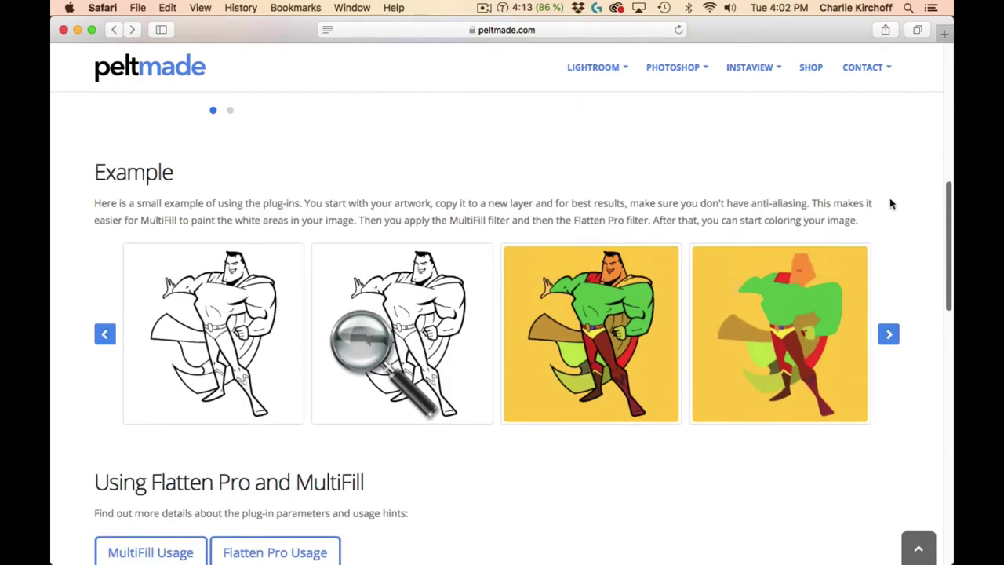
scroll(890, 201, up, 5)
scroll(881, 139, up, 3)
scroll(884, 116, up, 2)
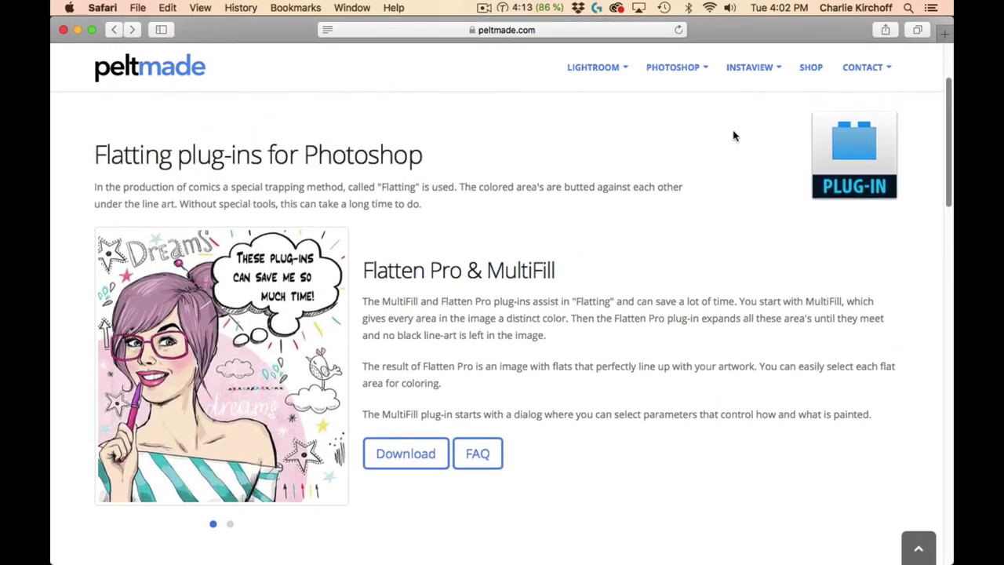
click(810, 69)
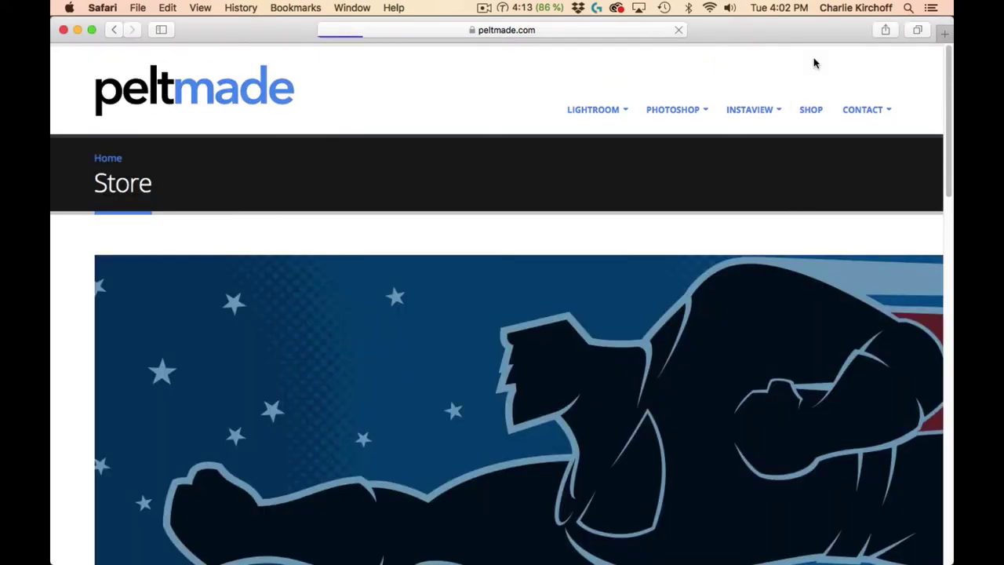
Step: Scroll the Store page down to the Flatten Pro description and Buy Now boxes
scroll(946, 143, down, 5)
scroll(910, 259, down, 5)
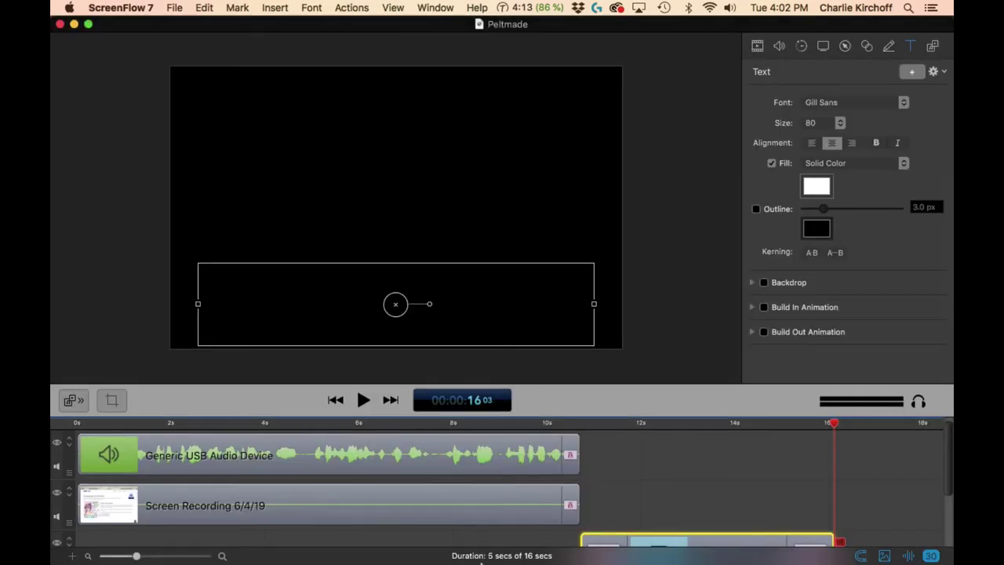
Step: Switch to Photoshop from the Dock, where the black-and-white comic page is open
mouse_move(482, 558)
click(431, 545)
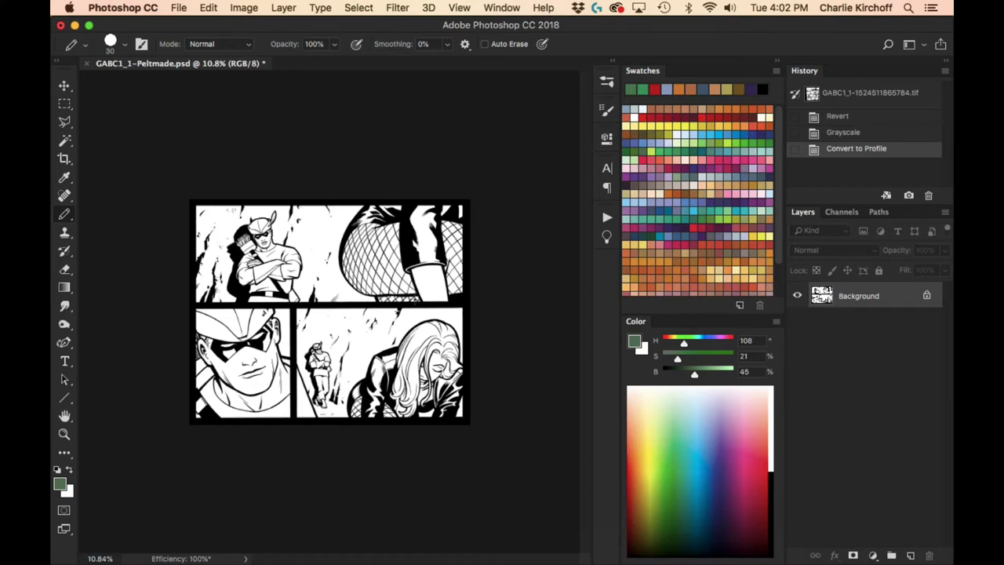
Step: Zoom into a line edge to confirm hard, non-anti-aliased edges, fit the page, and select all
key(z)
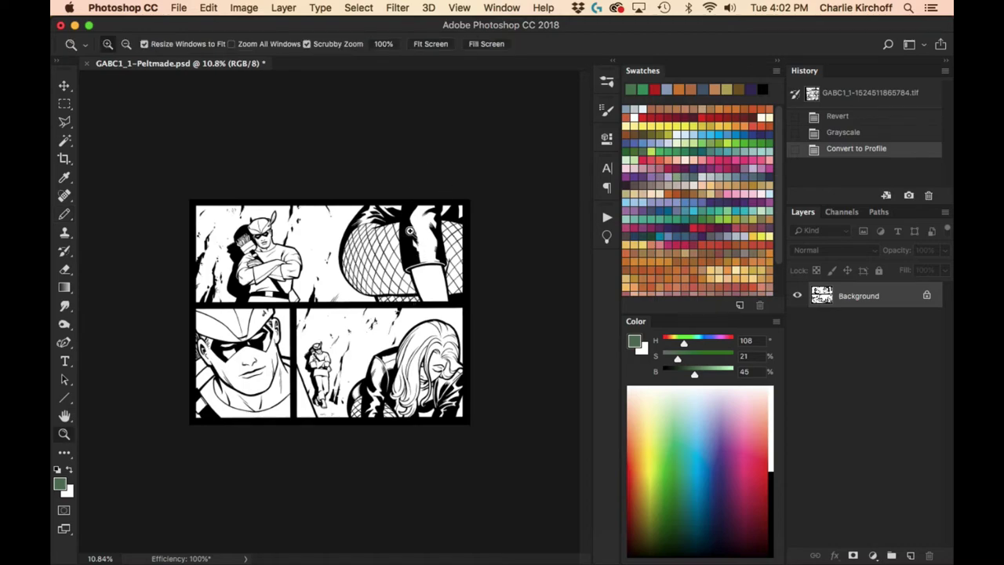
drag(409, 230, 533, 236)
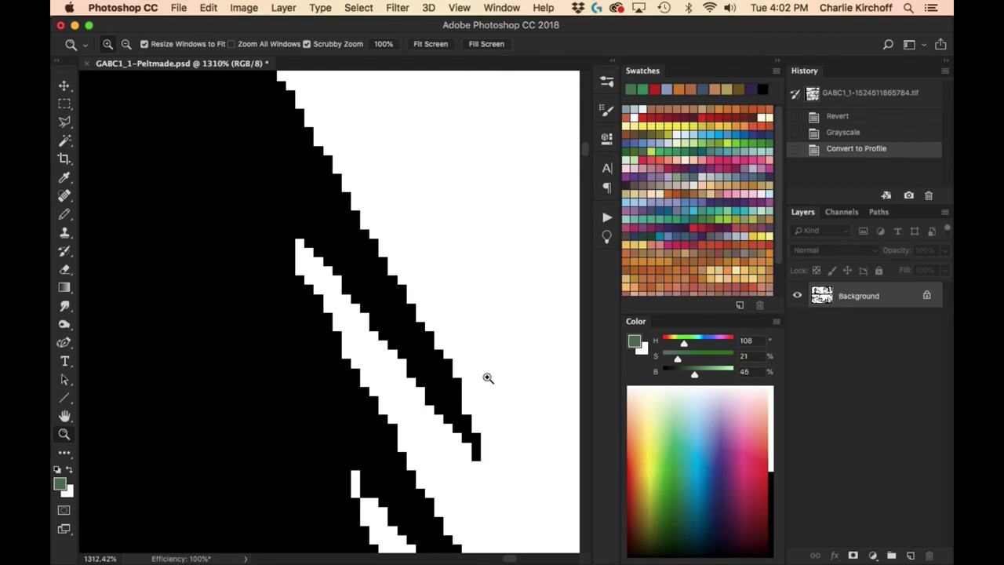
key(super+0)
mouse_move(482, 379)
mouse_down()
mouse_move(393, 310)
mouse_move(424, 324)
mouse_up()
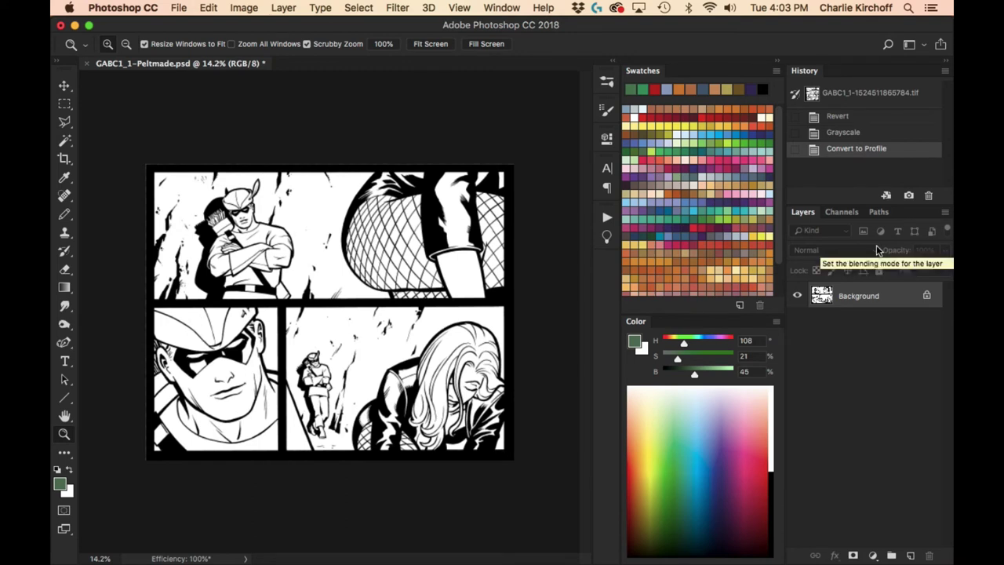
key(ctrl+a)
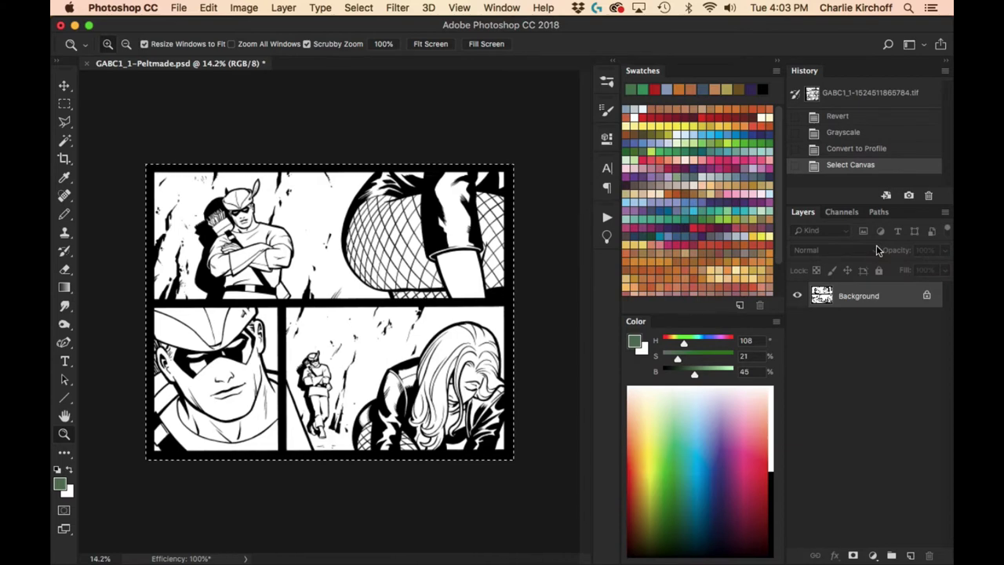
Step: Add a new channel in the Channels panel and name it LineArt
click(842, 211)
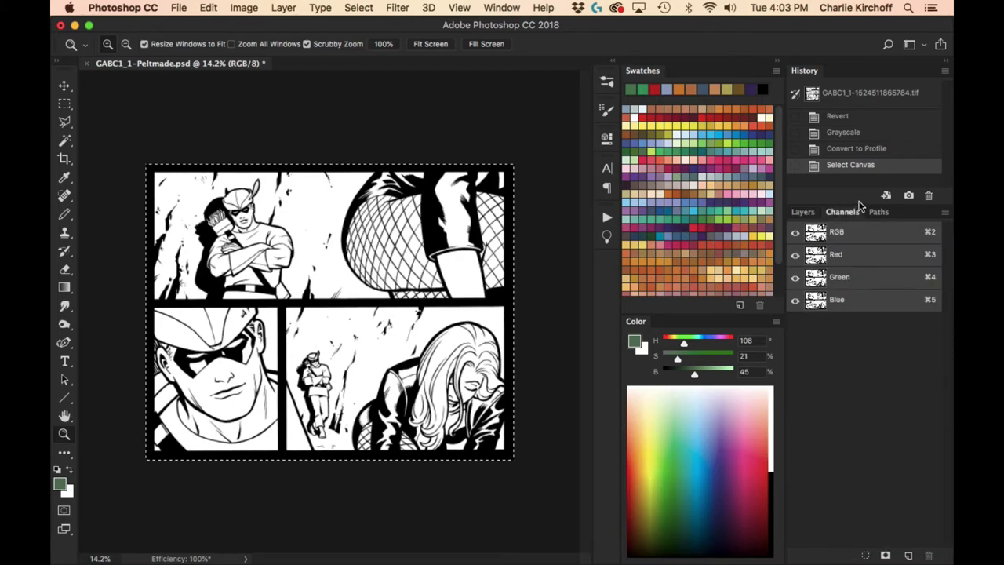
click(909, 555)
double_click(840, 324)
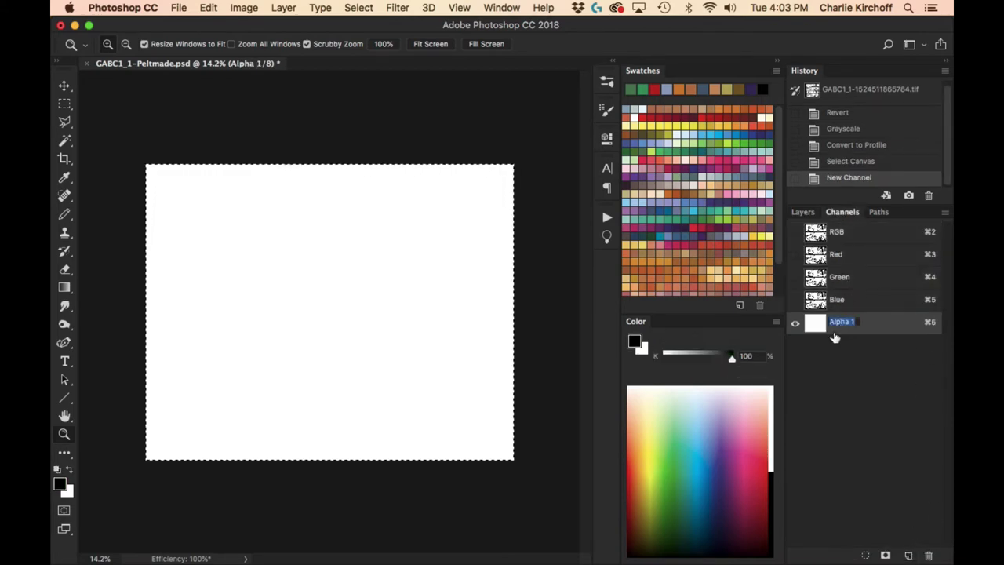
text(Li)
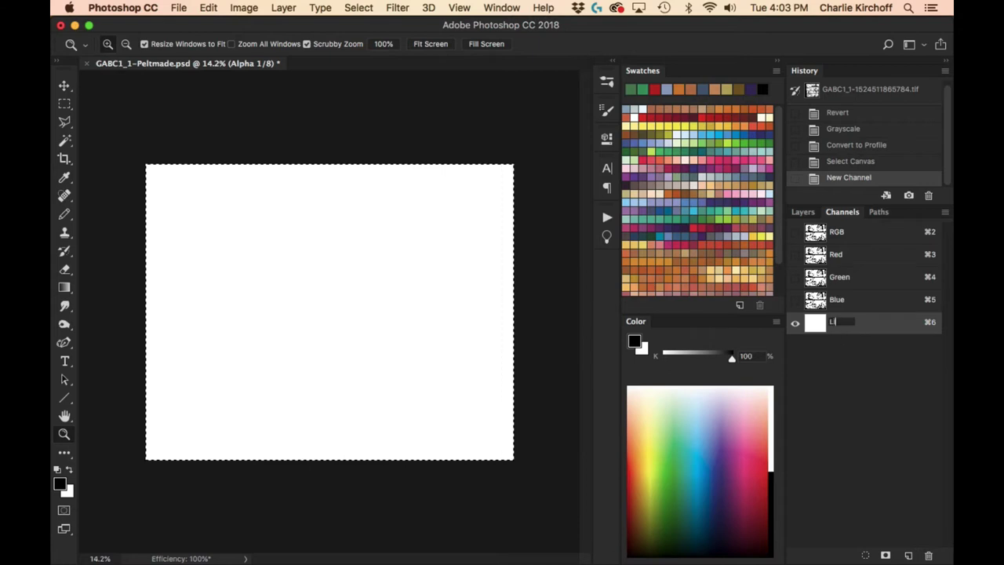
text(neArt)
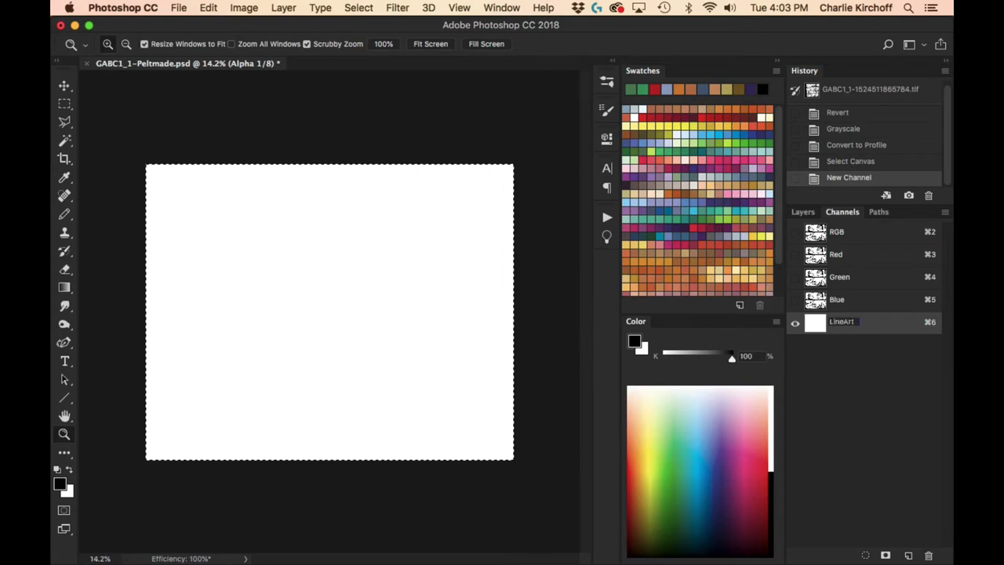
key(Return)
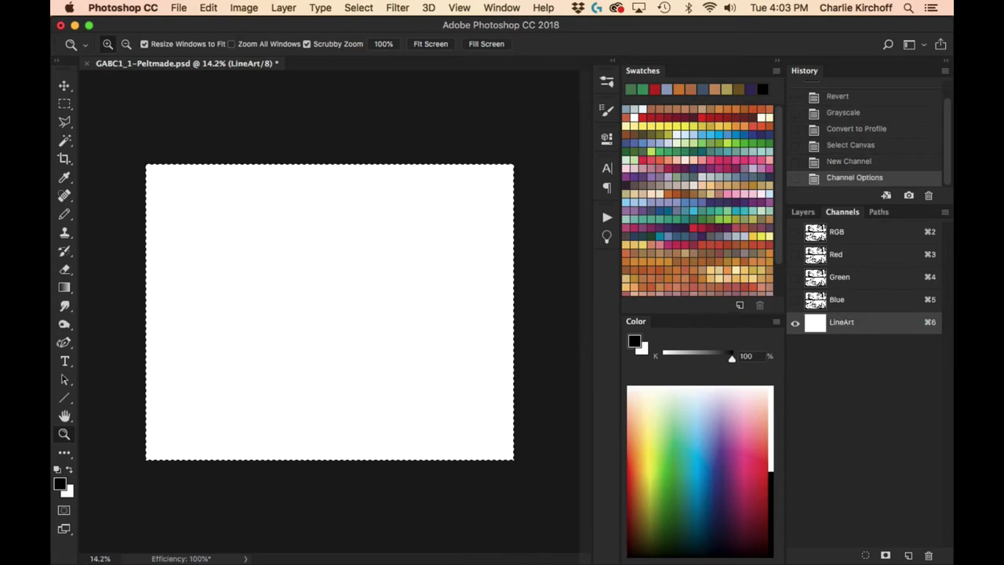
Step: Paste the line art into LineArt, return to RGB and Layers, and deselect
key(ctrl+v)
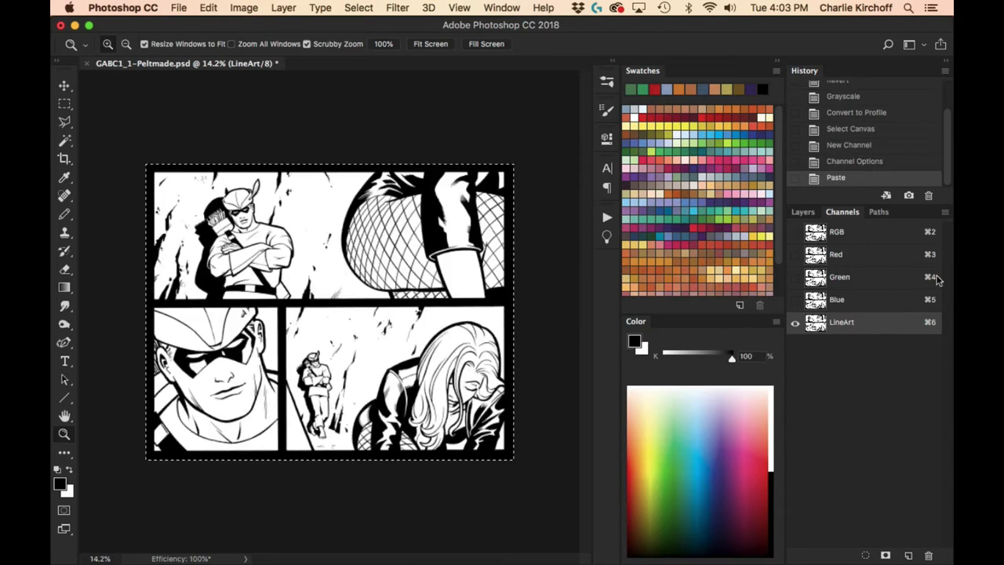
click(866, 237)
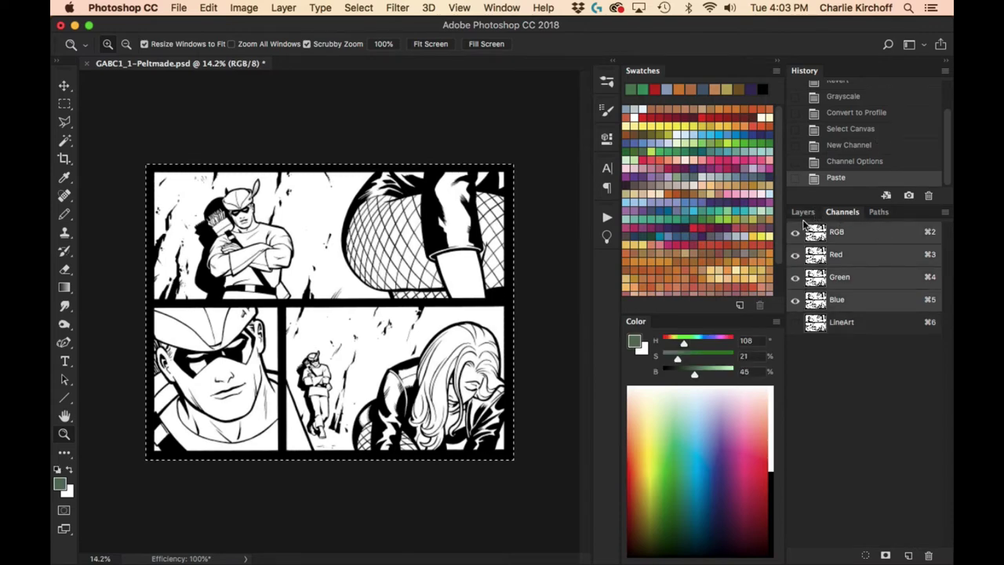
click(803, 212)
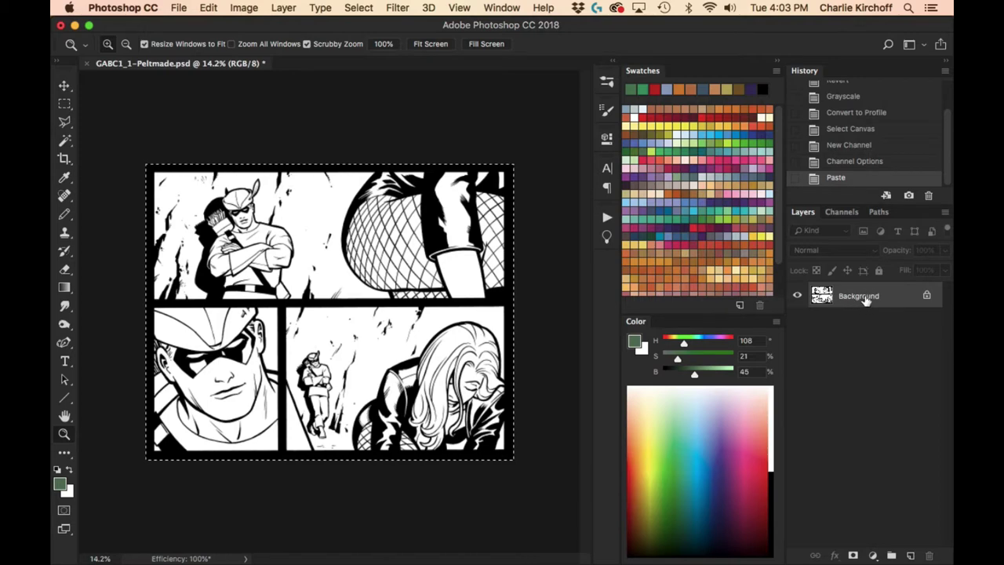
key(super+d)
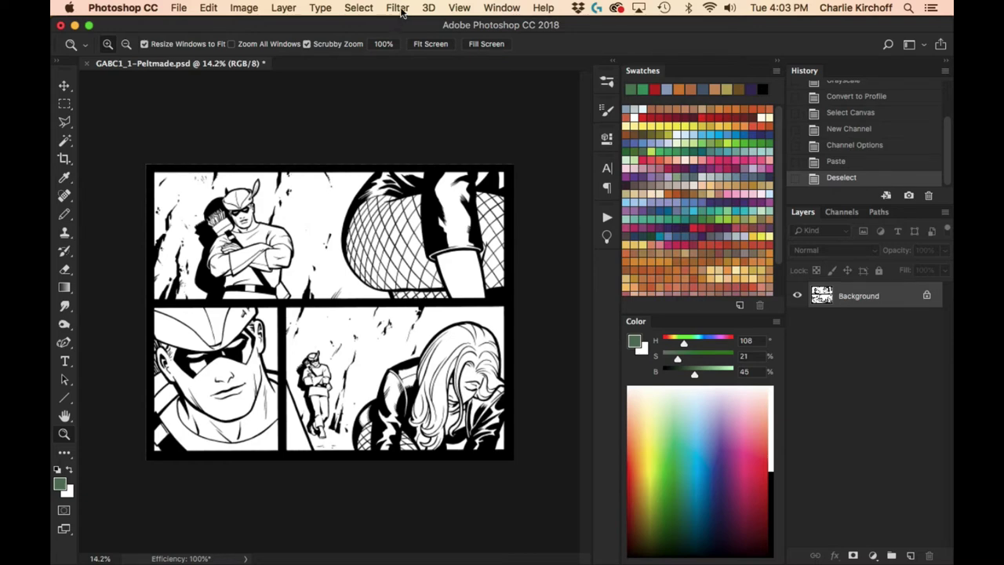
Step: Run Filter > Peltmade > MultiFill with Random Colors and Join Areas 25
click(398, 9)
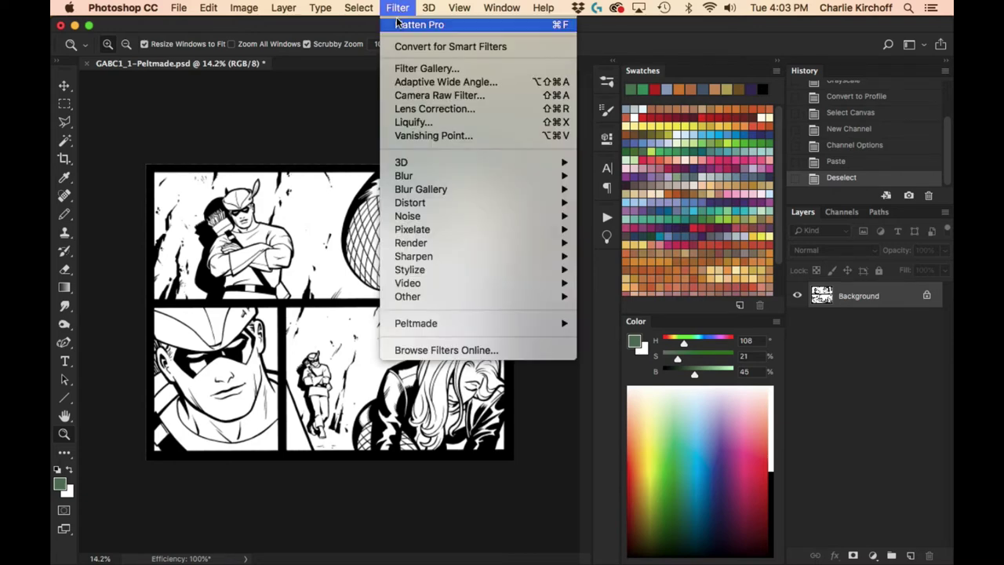
mouse_move(416, 324)
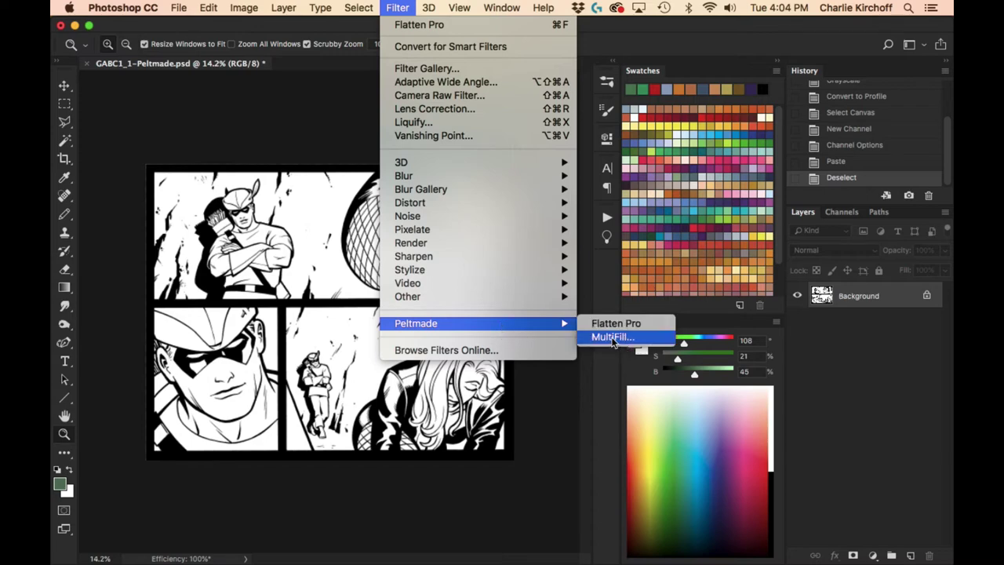
click(620, 342)
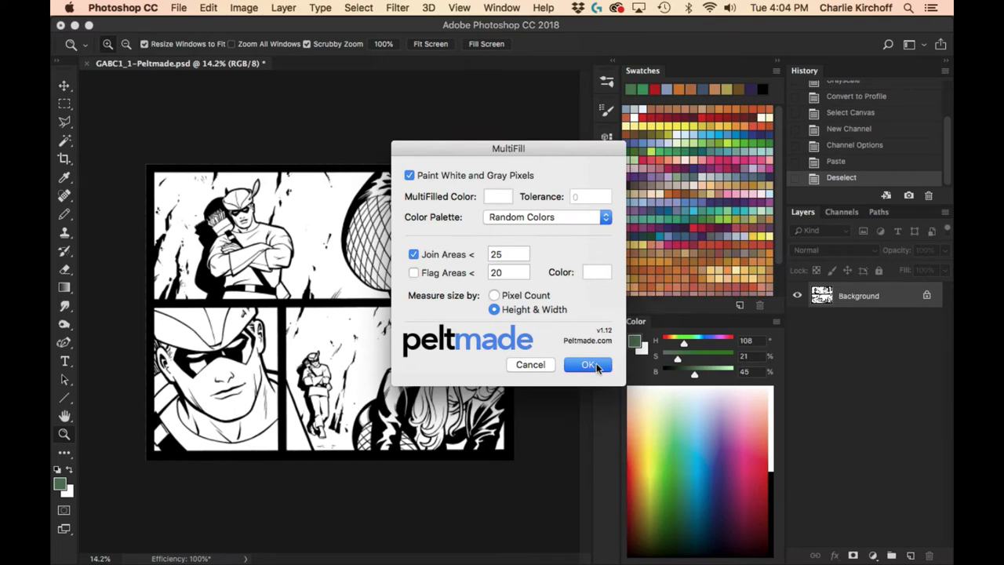
click(596, 367)
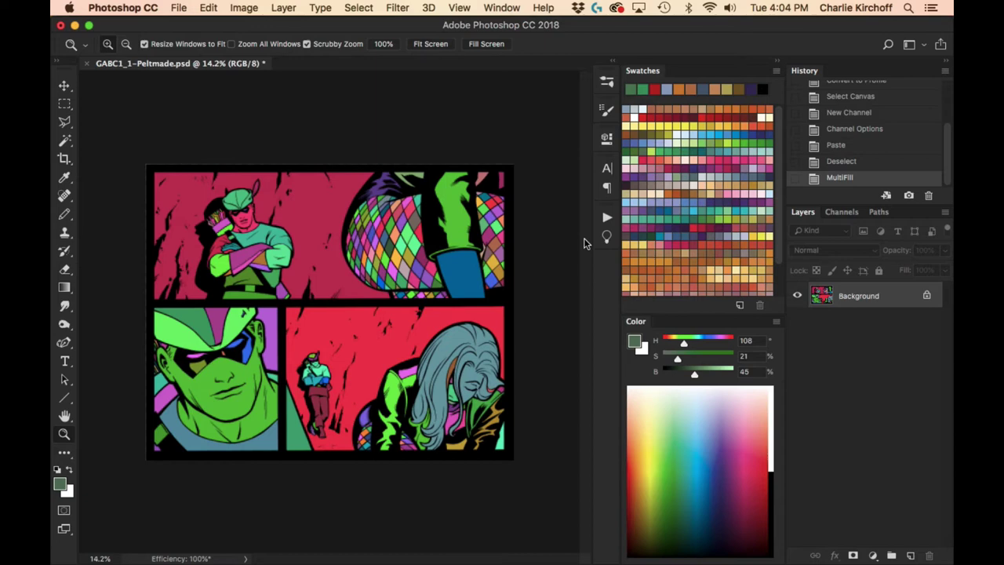
Step: Run Flatten Pro on the filled page, then make the LineArt channel visible over the flats
click(398, 8)
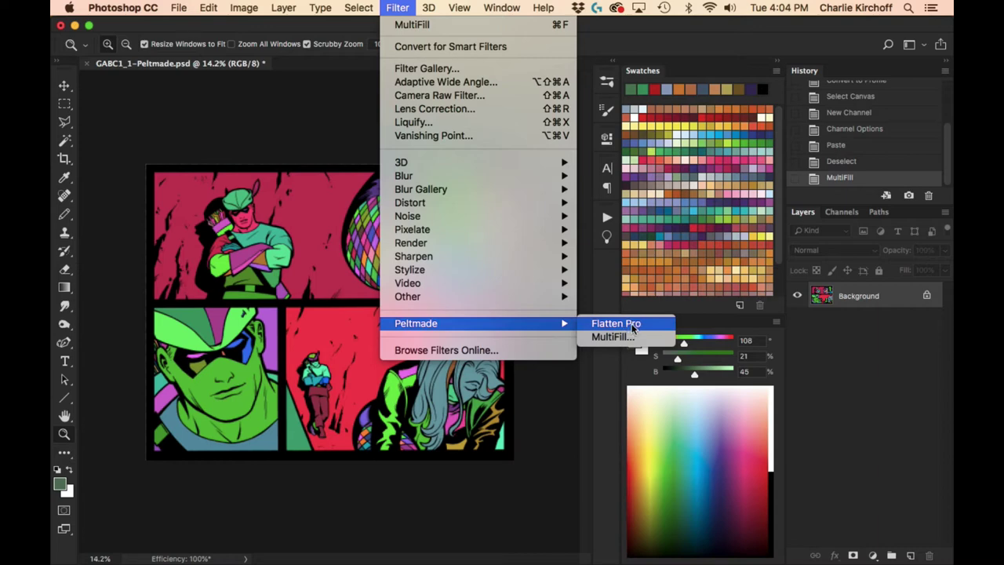
click(633, 326)
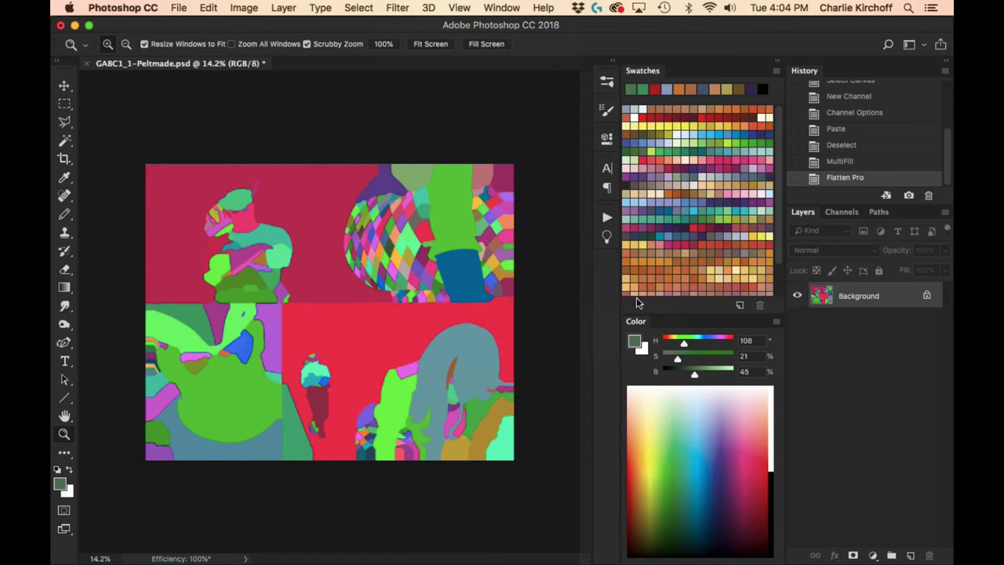
click(842, 211)
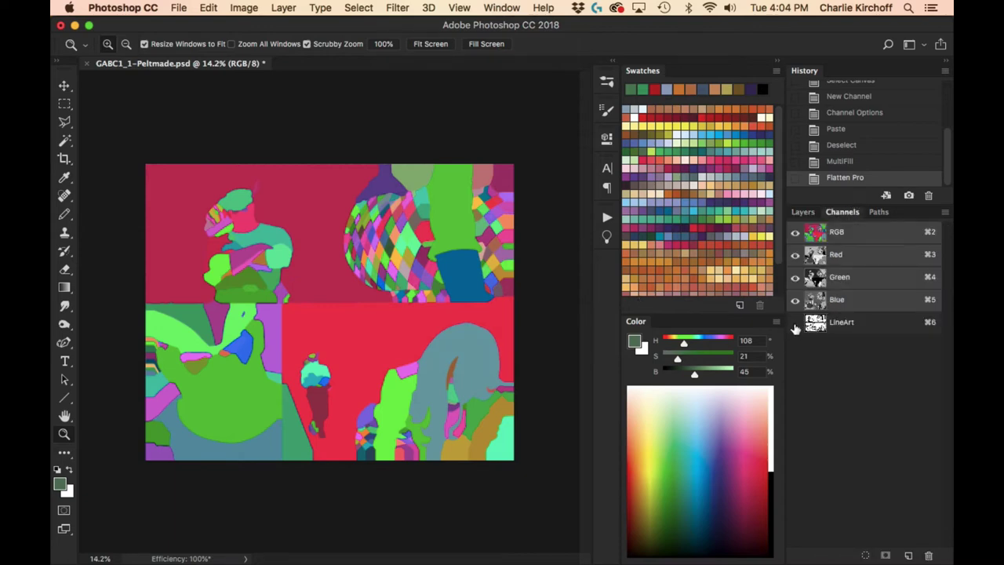
click(795, 323)
click(803, 212)
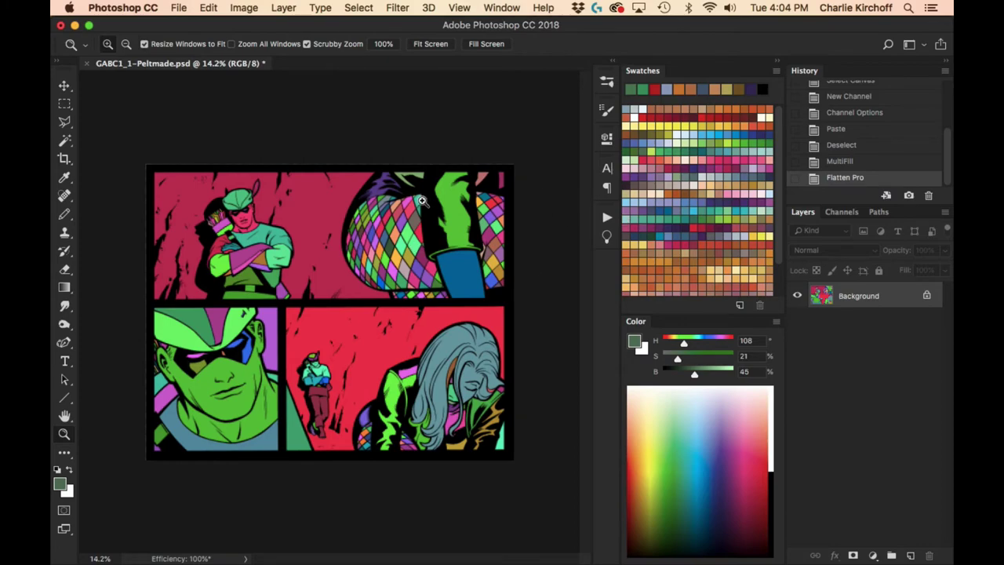
Step: Zoom in and test a Magic Wand selection on the top-right green arm, then fit and deselect
drag(412, 184, 516, 235)
key(w)
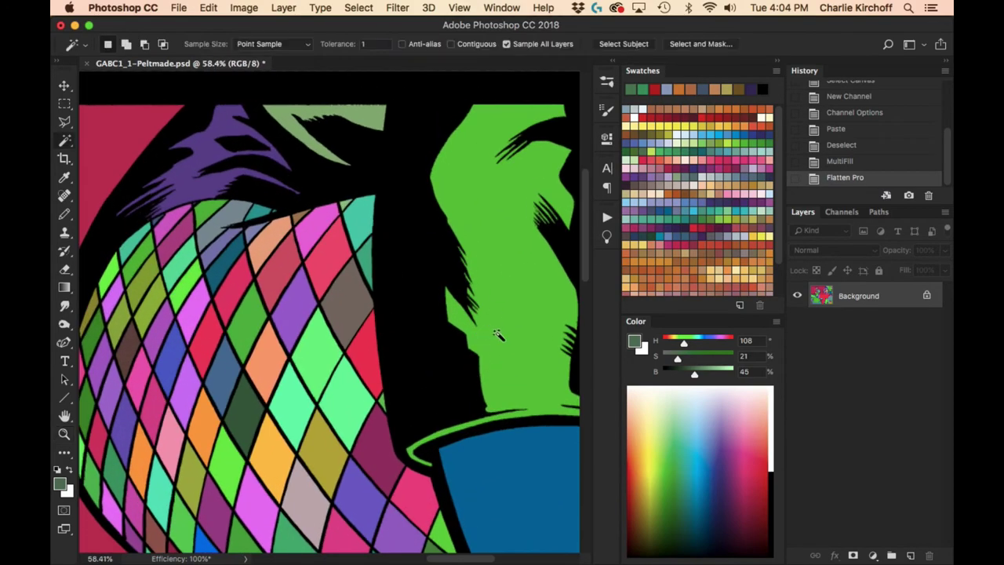
click(514, 295)
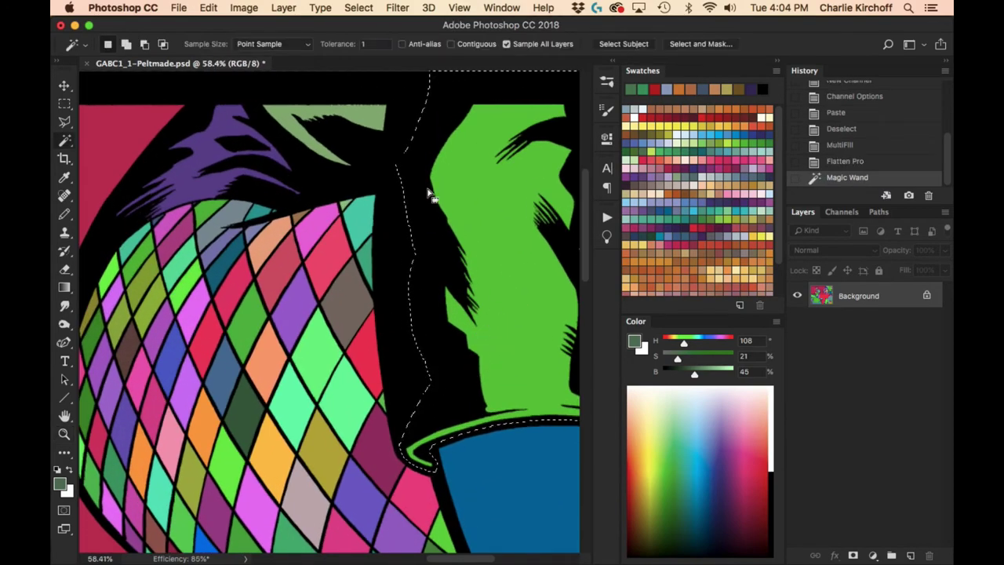
key(ctrl+0)
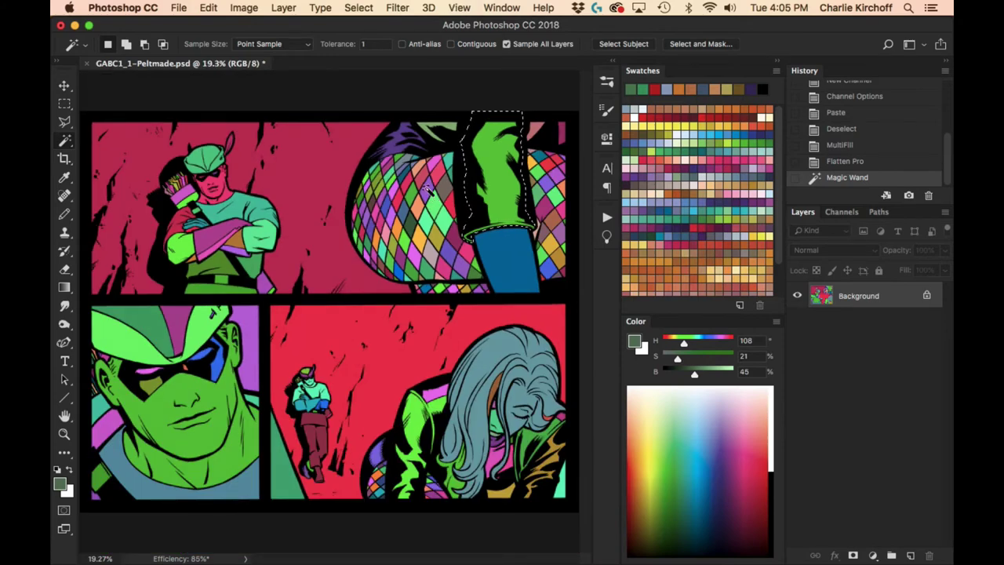
key(ctrl+d)
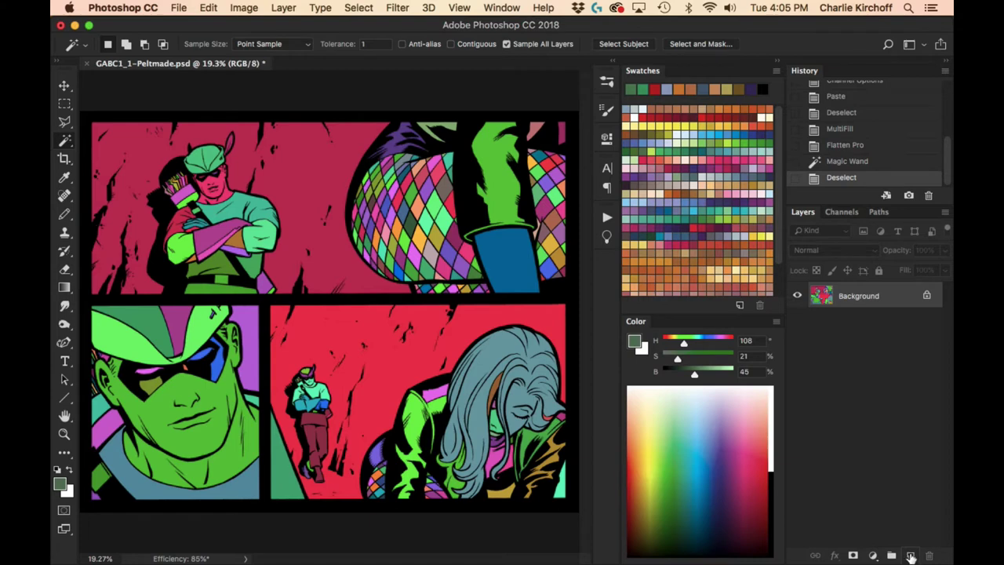
Step: On a new Layer 1, select the top-right sleeve areas and fill them dark navy
click(911, 556)
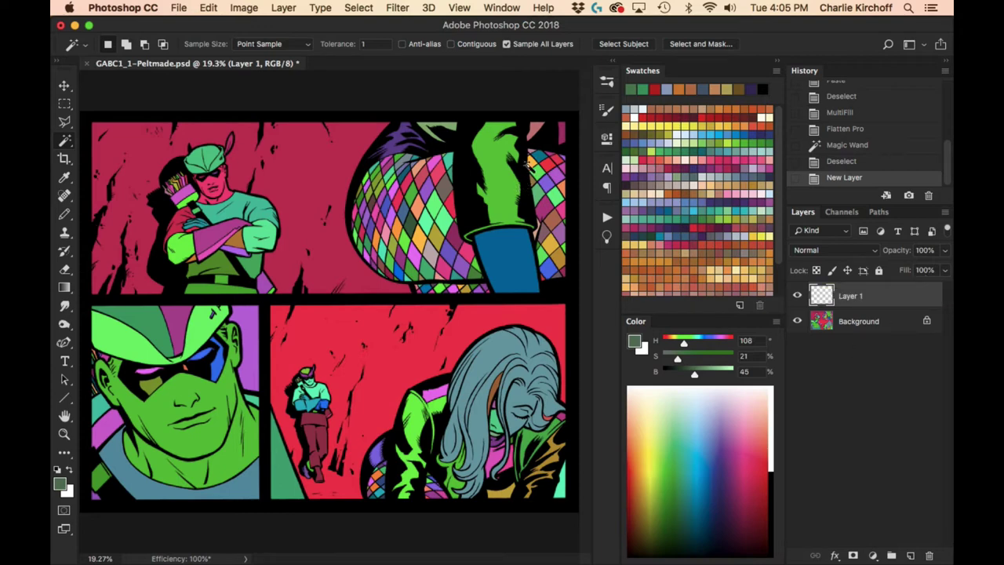
click(496, 205)
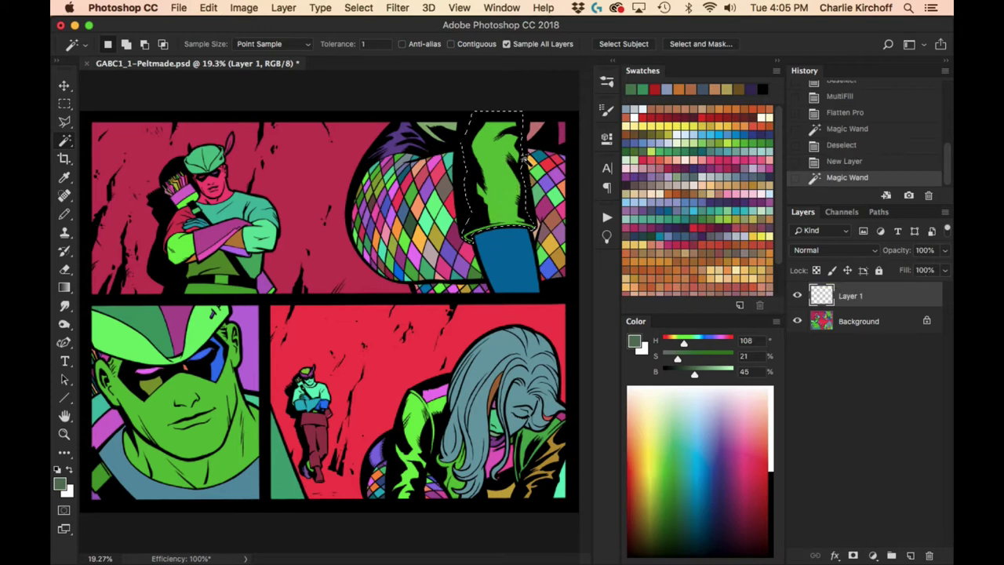
shift+click(424, 137)
shift+click(542, 132)
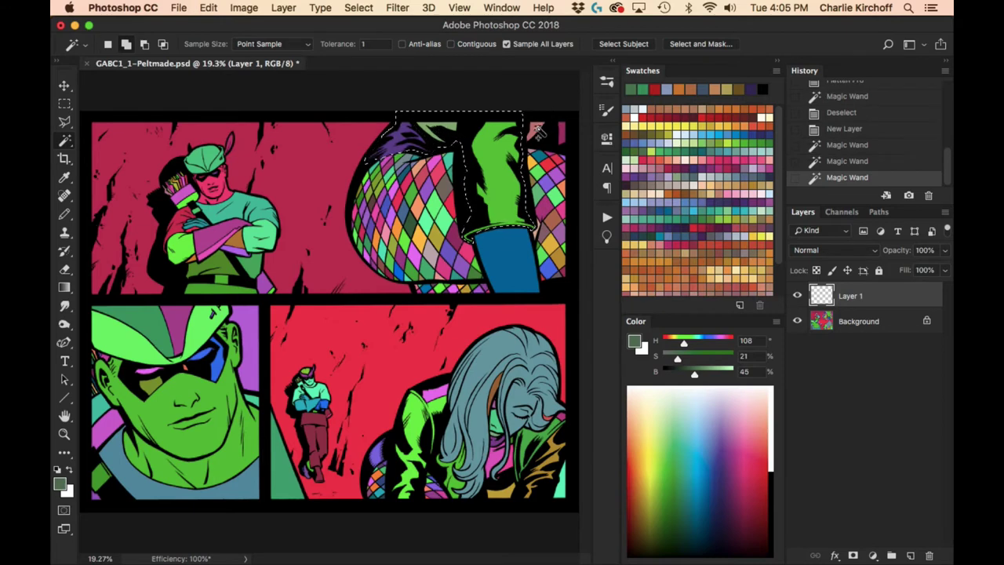
shift+click(549, 139)
shift+click(566, 118)
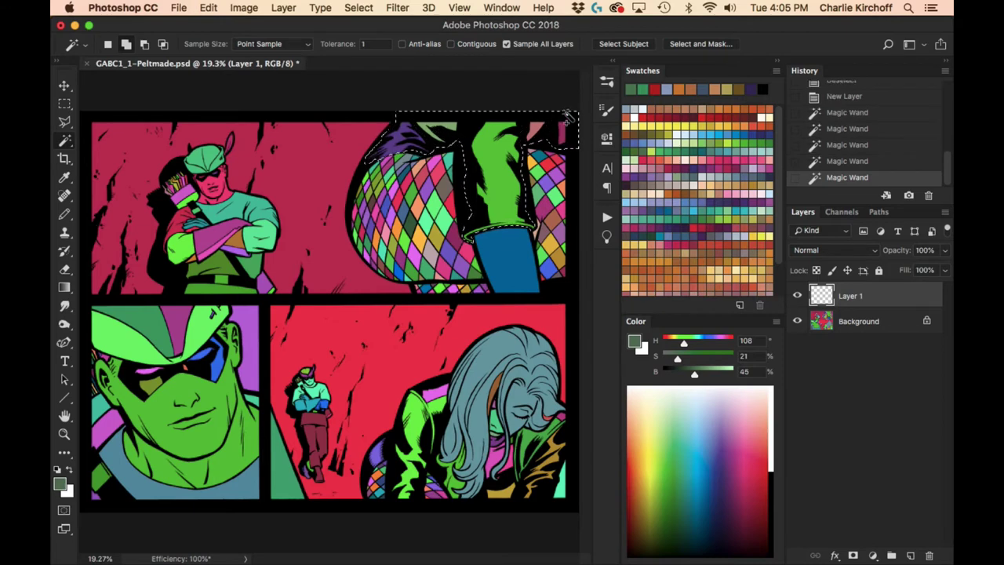
click(769, 166)
key(alt+BackSpace)
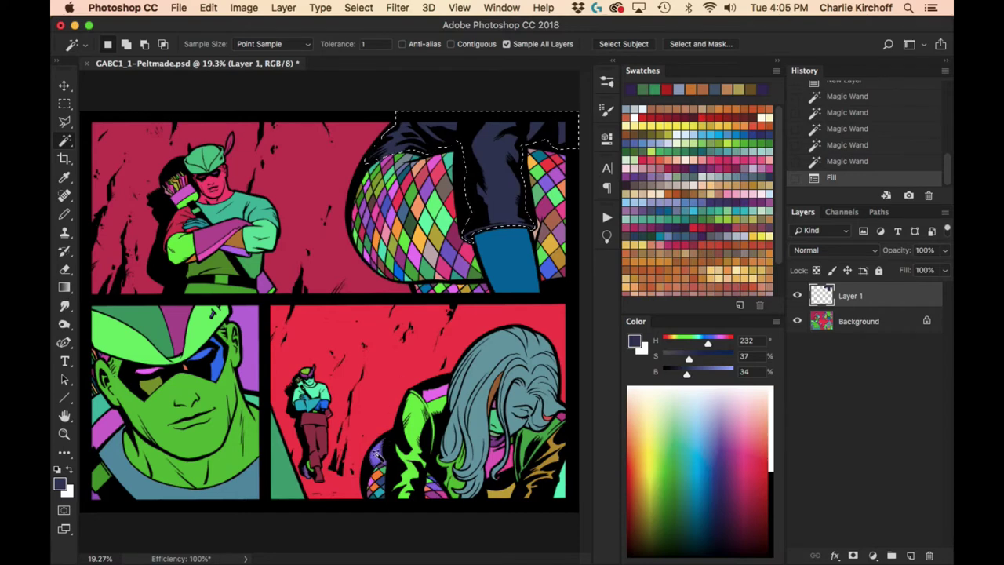
Step: Select all parts of the woman's green jacket and fill it dark navy
click(392, 451)
shift+click(432, 404)
shift+click(380, 455)
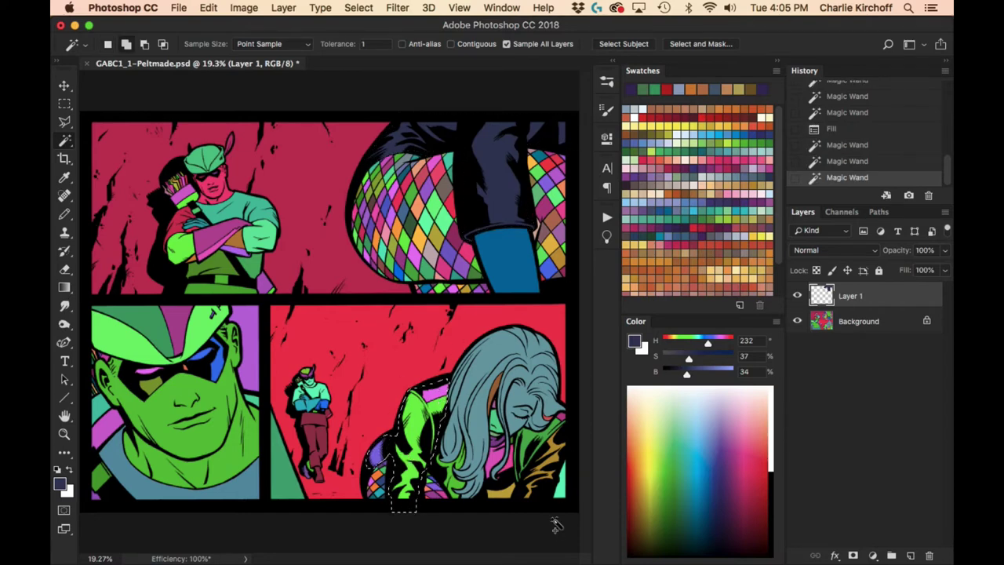
shift+click(546, 469)
shift+click(558, 464)
shift+click(563, 420)
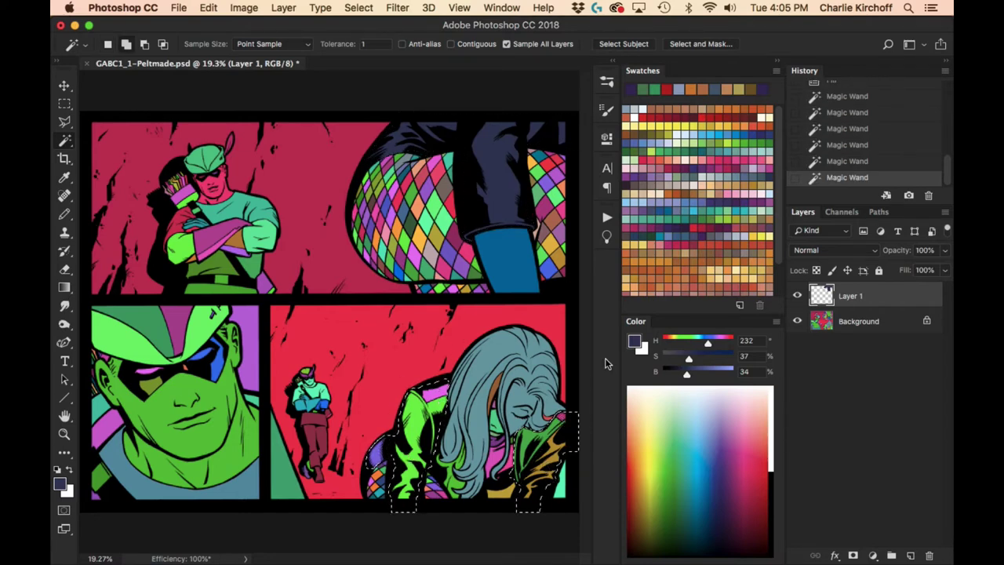
key(alt+BackSpace)
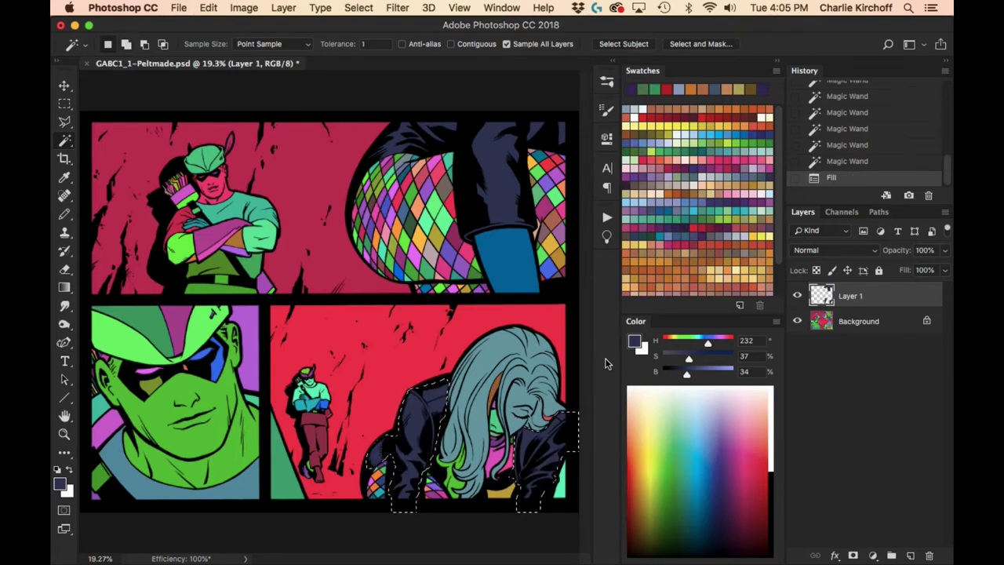
key(super+d)
Step: Fill the blue hand in the top-right panel with tan and zoom to the woman's face
click(519, 240)
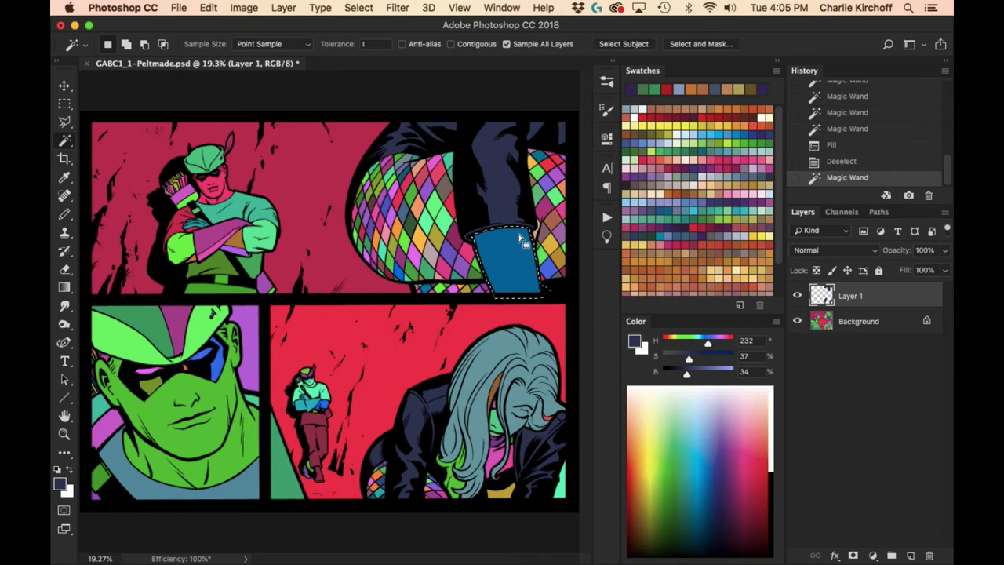
click(690, 89)
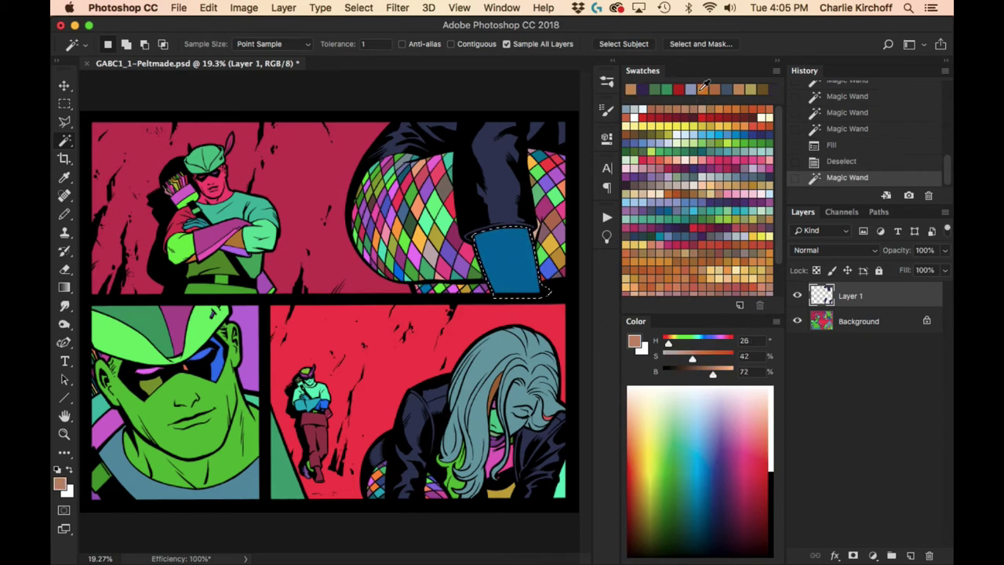
key(alt+BackSpace)
key(z)
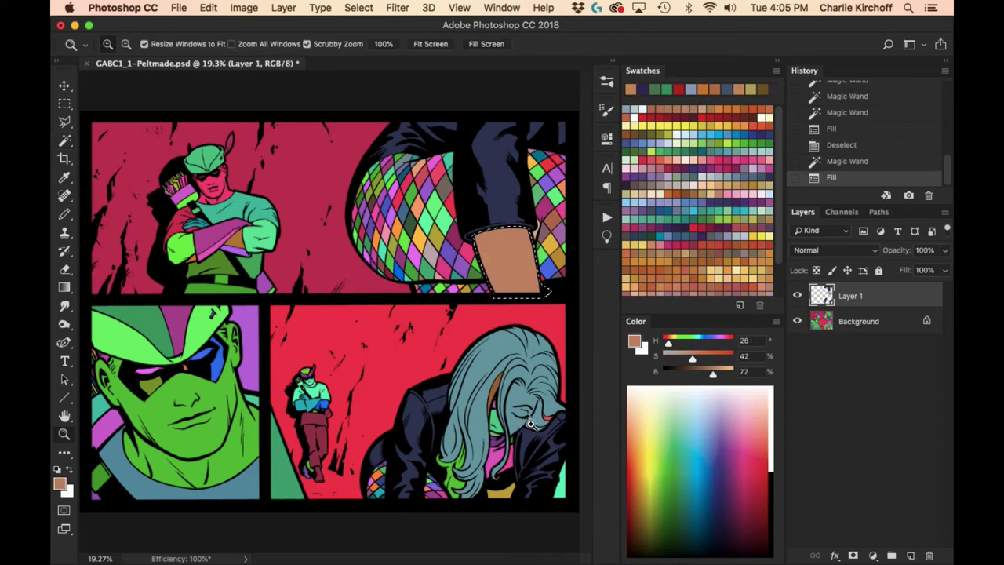
key(super+d)
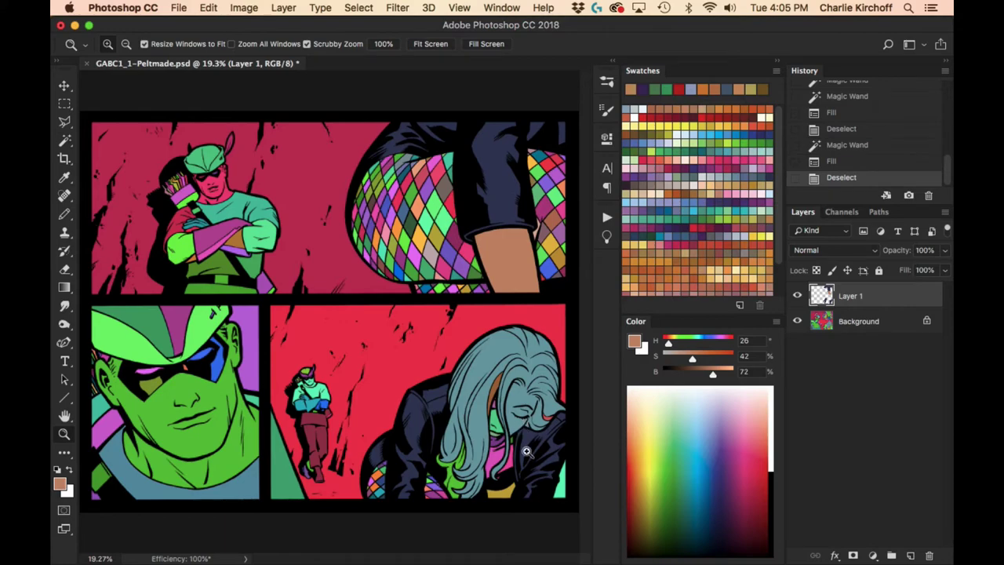
drag(514, 443, 549, 464)
Step: Select the pink neck area, trim it with the Polygonal Lasso, and fill it brown
key(w)
click(476, 469)
key(l)
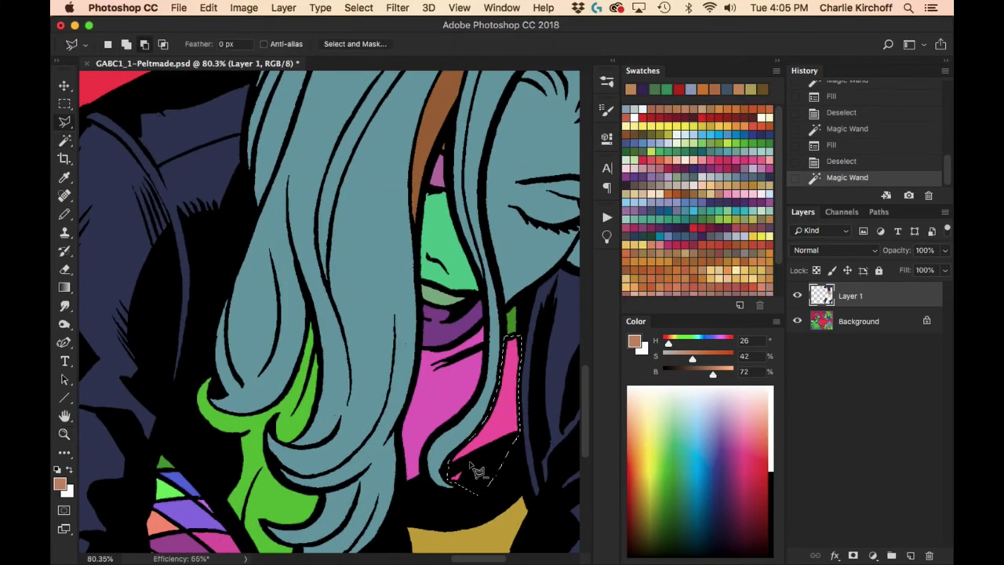
click(442, 494)
key(alt+BackSpace)
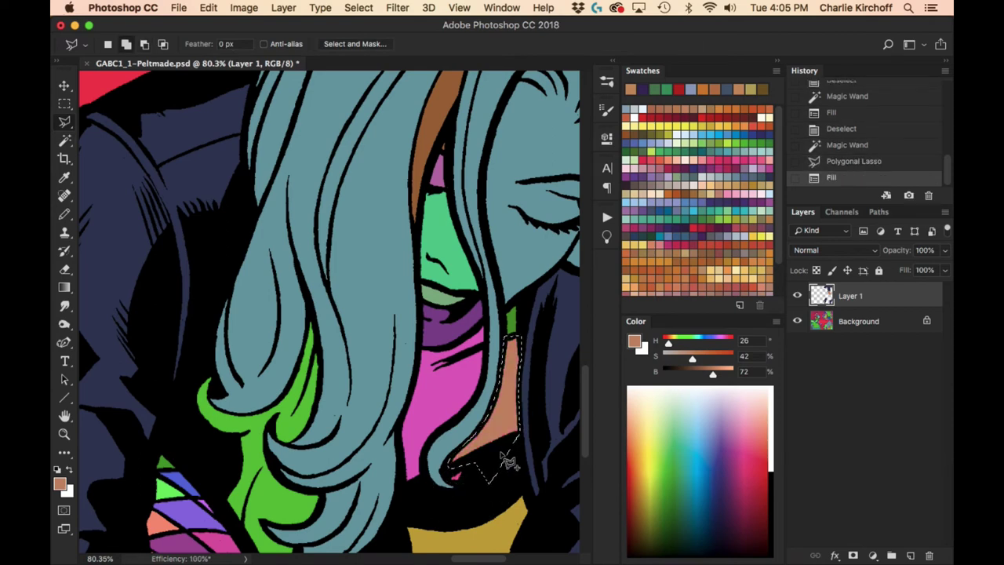
Step: Select the green, pink and purple patches around the chin with Magic Wand and Polygonal Lasso
key(w)
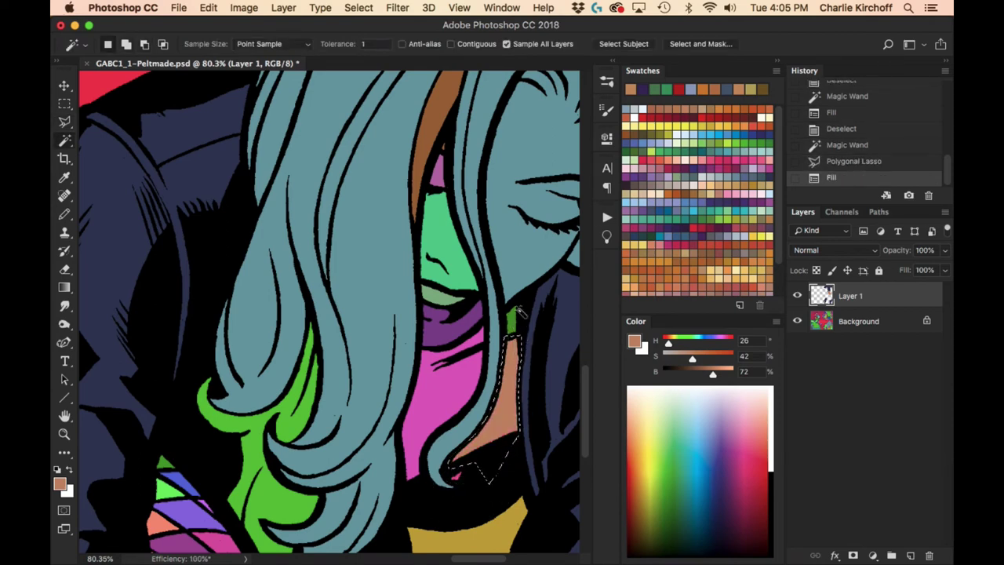
click(511, 317)
shift+click(460, 323)
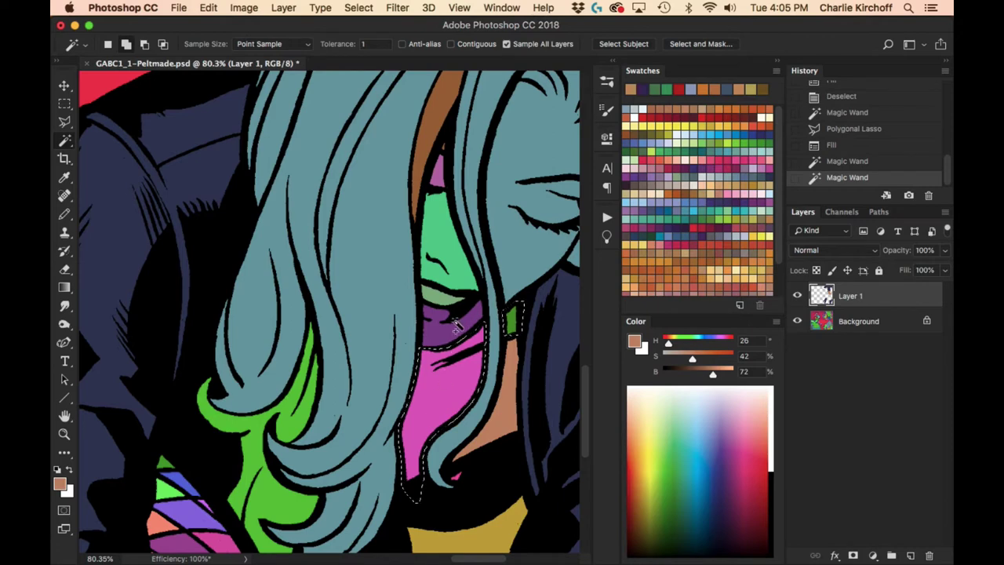
shift+click(469, 322)
key(l)
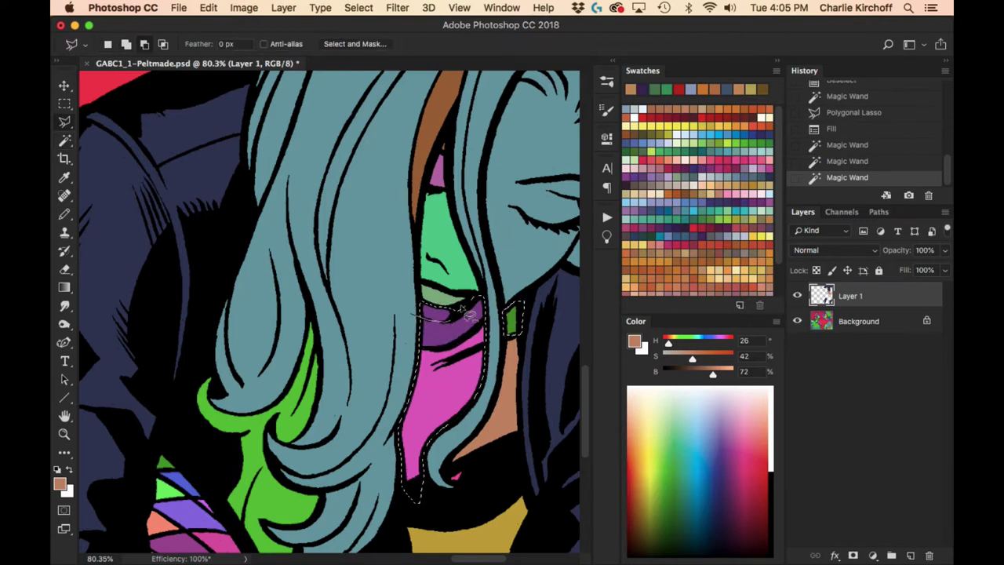
click(468, 315)
key(w)
Step: Add the green face and pink strip to the selection and fill with the brown skin tone
shift+click(453, 227)
shift+click(438, 179)
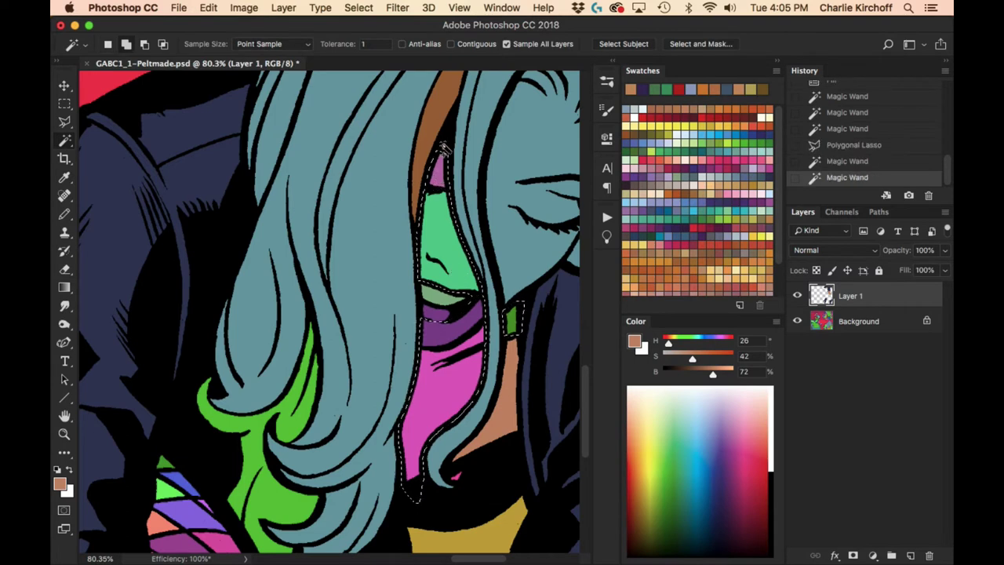
shift+click(443, 149)
scroll(506, 282, up, 5)
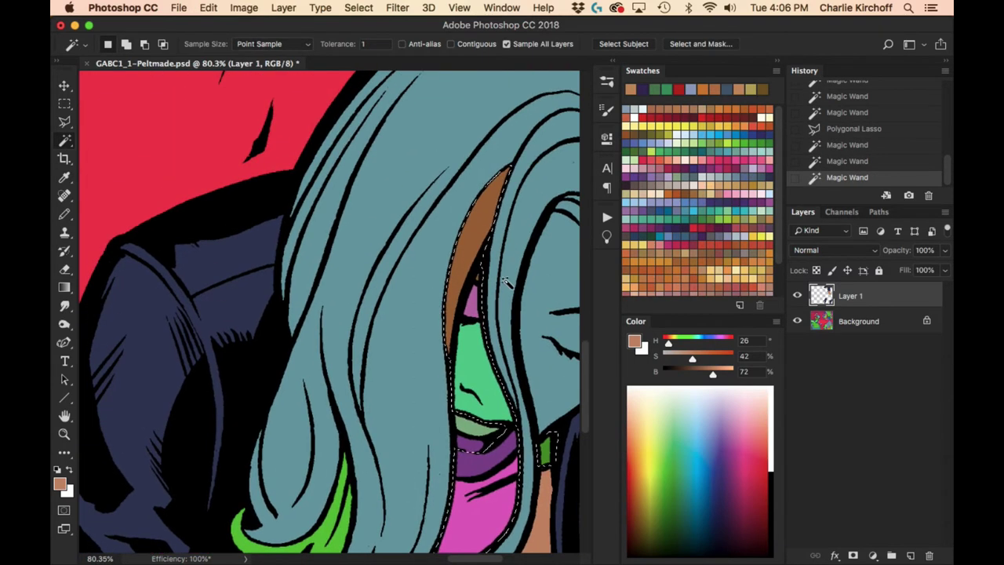
key(ctrl+z)
scroll(487, 330, right, 5)
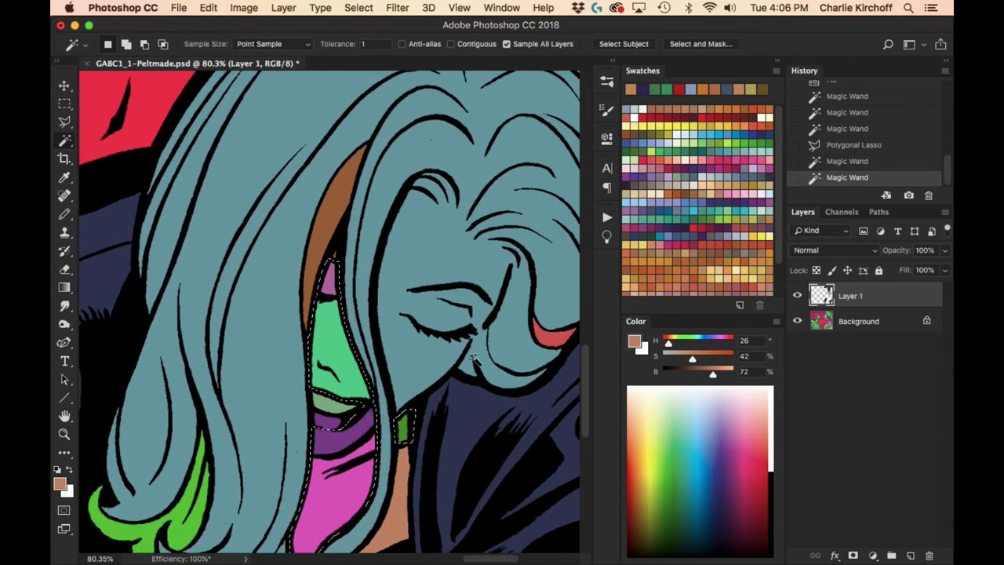
key(alt+BackSpace)
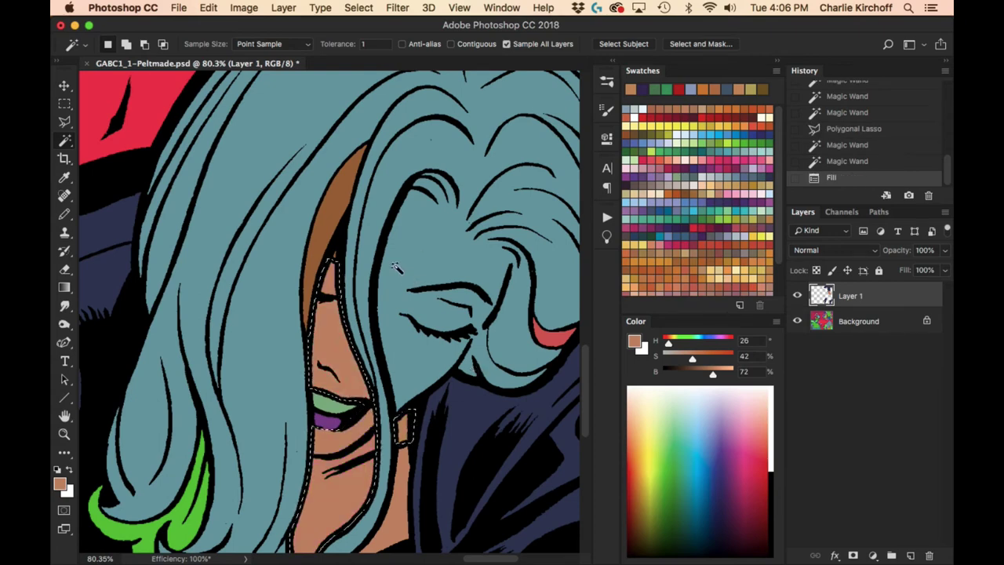
Step: Select the strip of skin beside the hair and fill it with the skin colour
click(336, 262)
key(l)
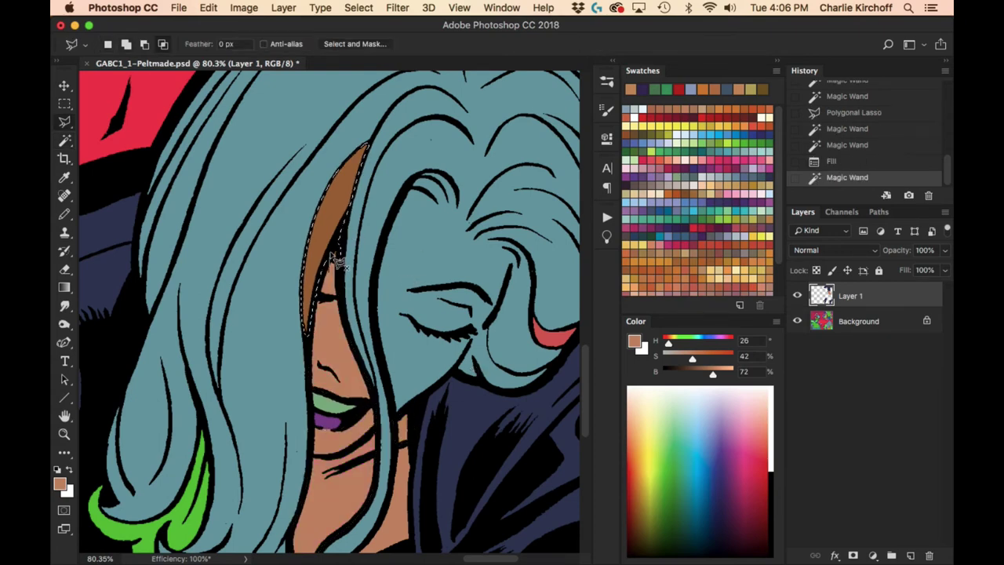
click(338, 253)
key(alt+BackSpace)
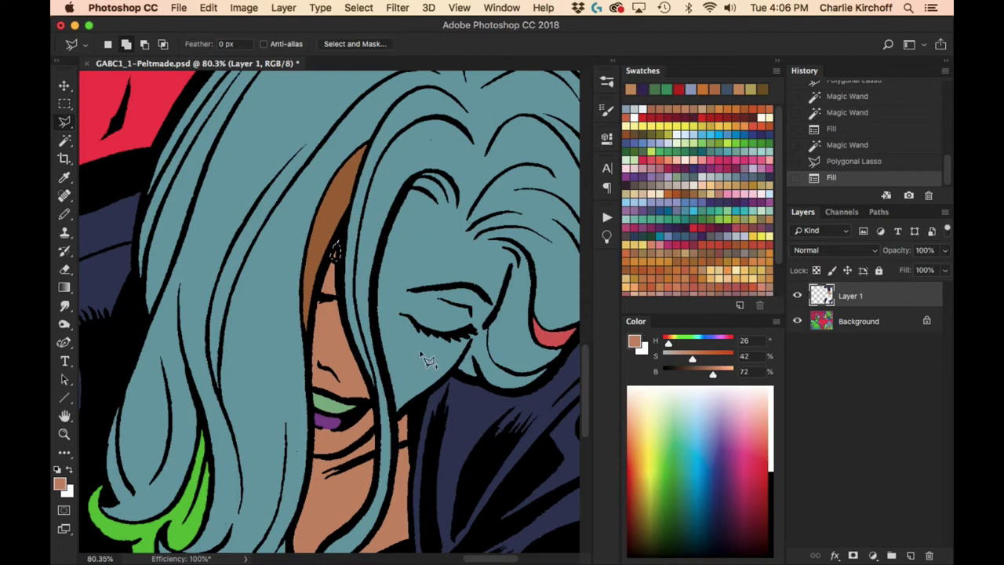
Step: Outline the remaining face area, fill it with the skin colour, and deselect
key(w)
click(428, 359)
key(l)
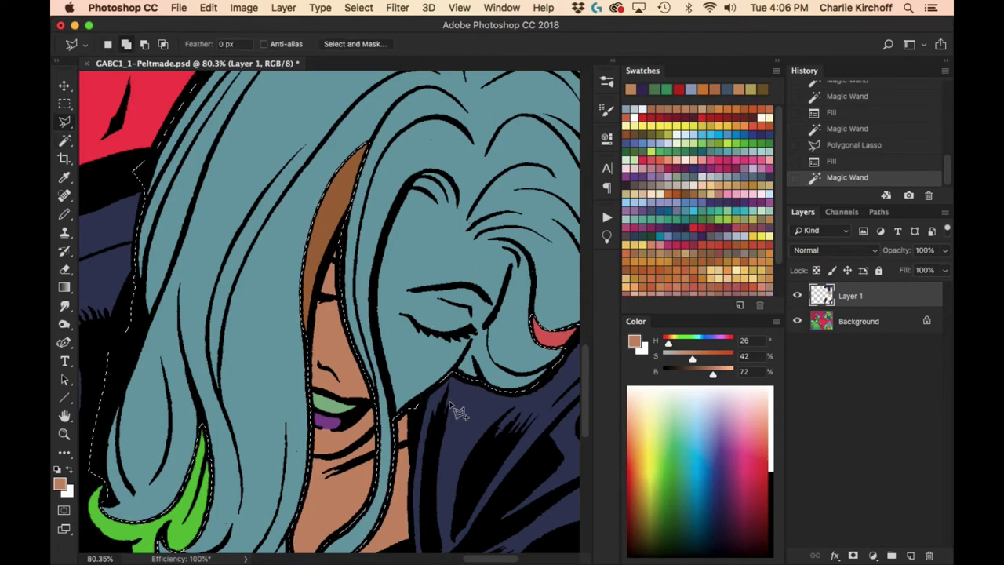
shift+click(447, 430)
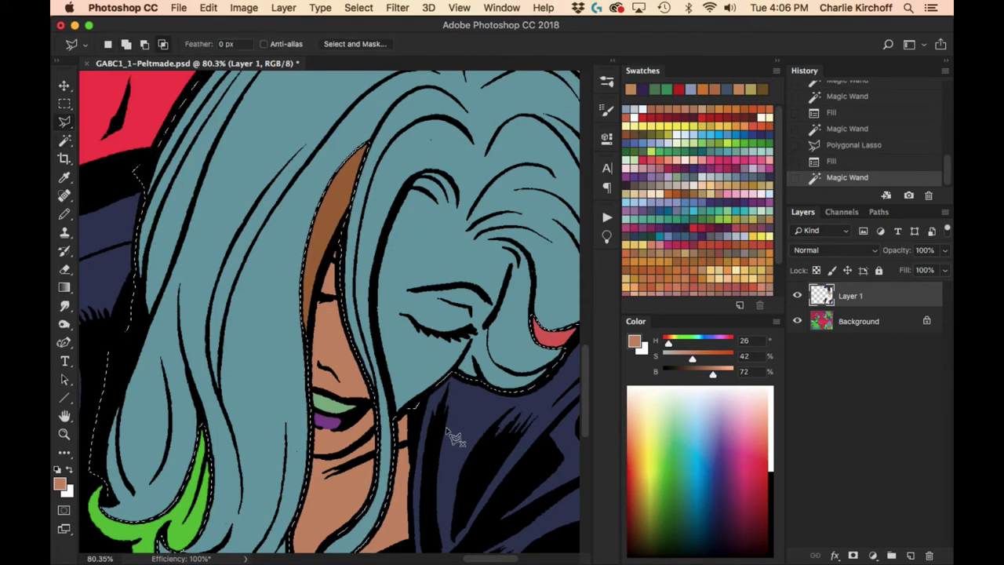
click(476, 332)
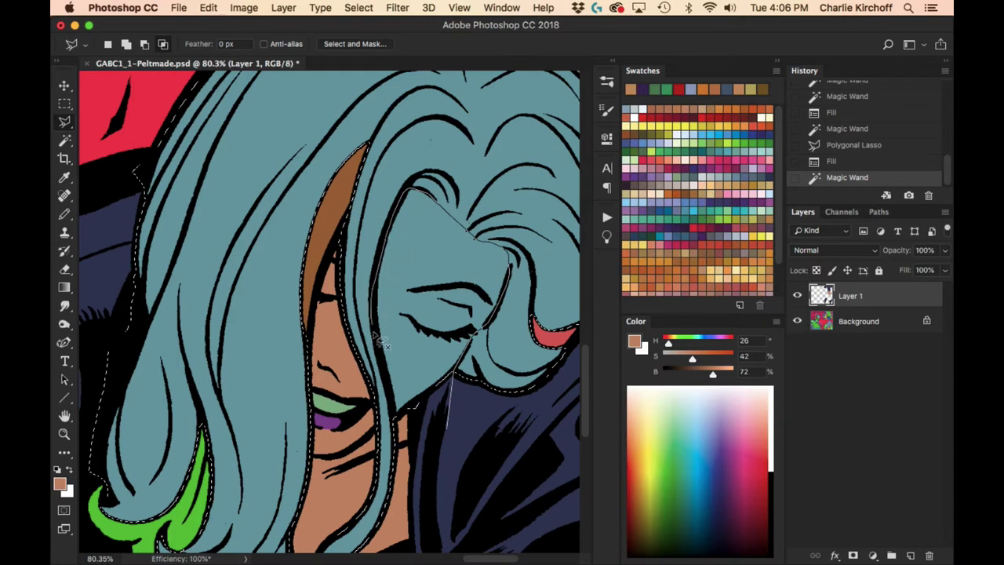
click(416, 449)
key(alt+BackSpace)
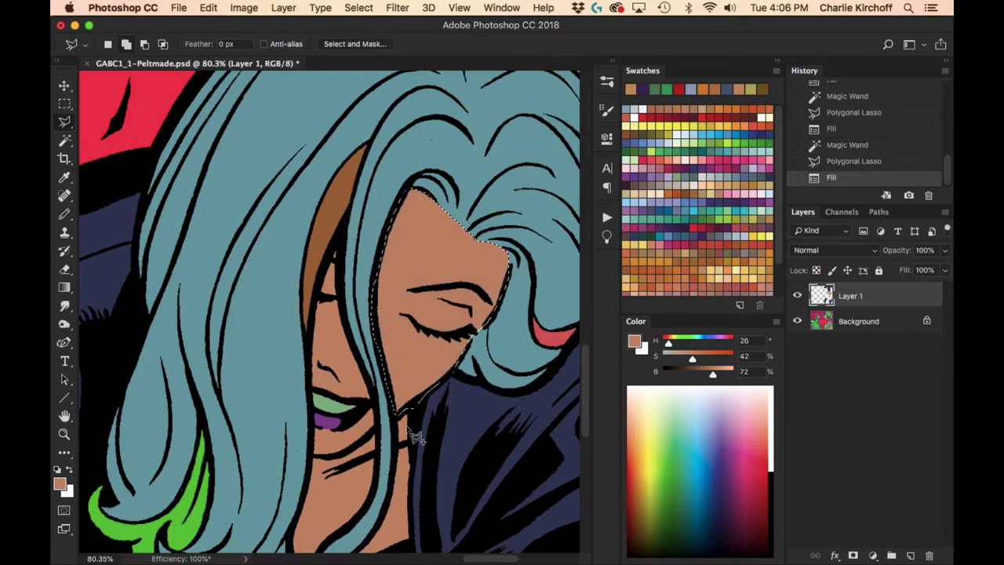
key(super+d)
Step: Zoom out to the whole comic page and pick a tan swatch for the hair
key(z)
scroll(466, 442, down, 3)
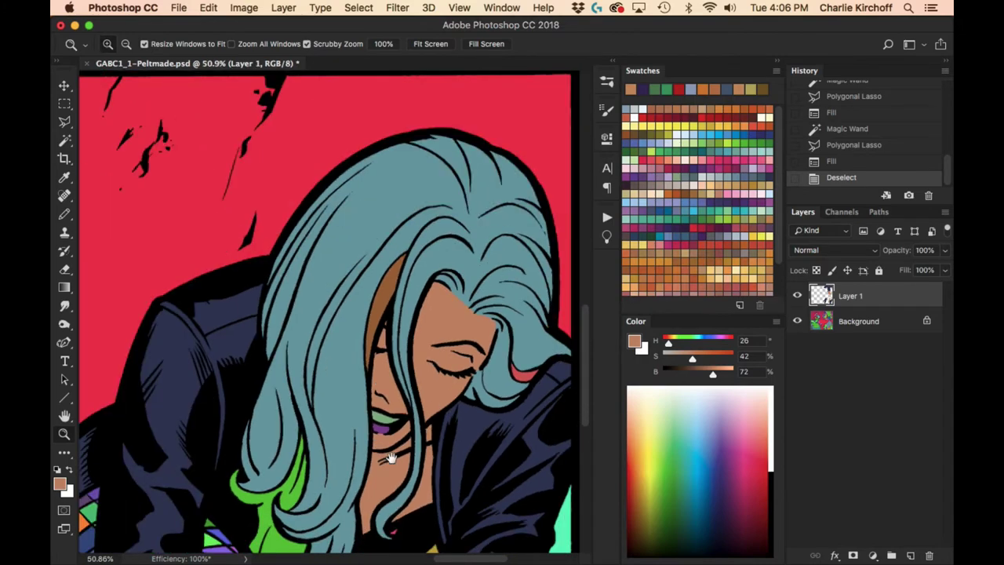
scroll(543, 248, down, 2)
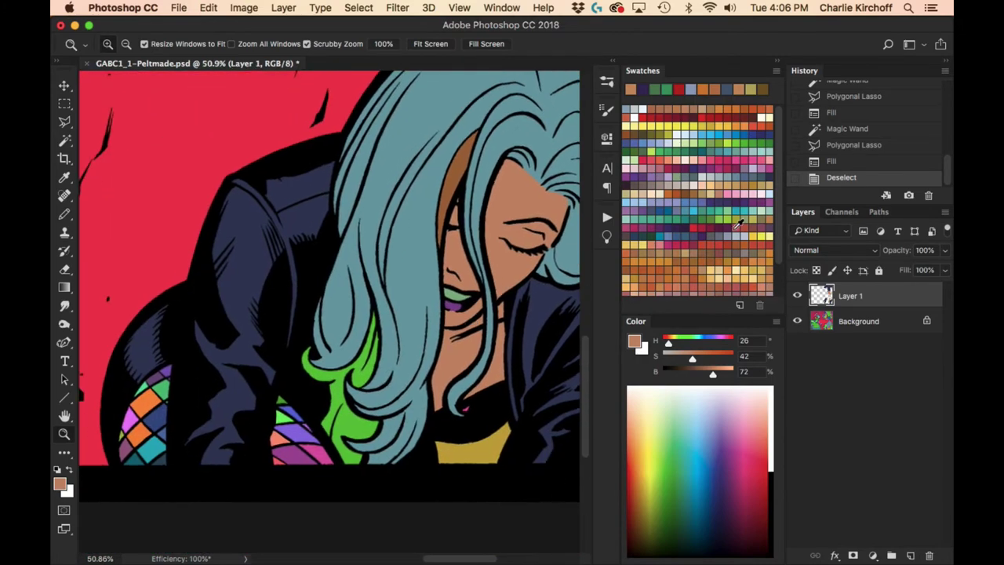
key(super+0)
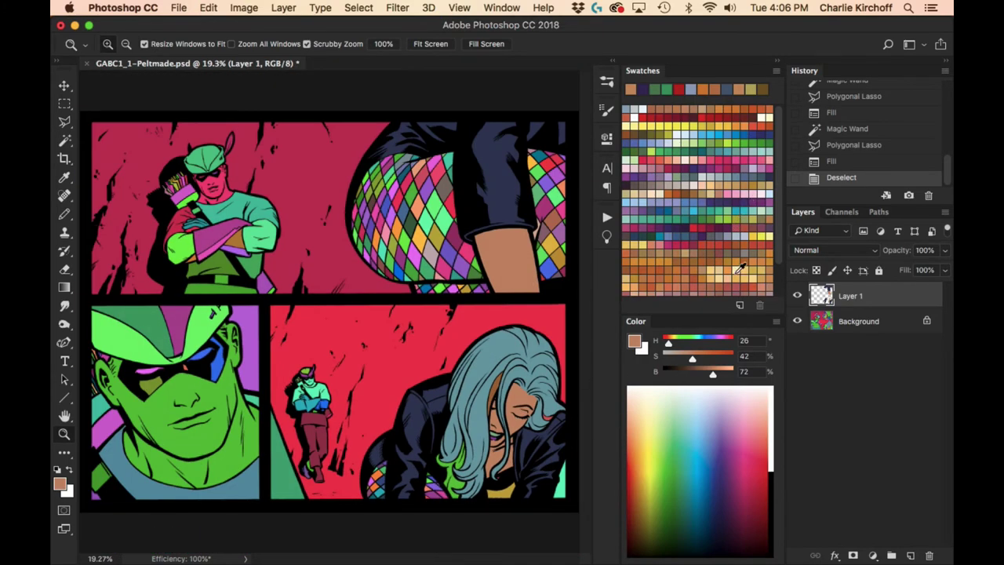
click(702, 207)
scroll(510, 440, up, 3)
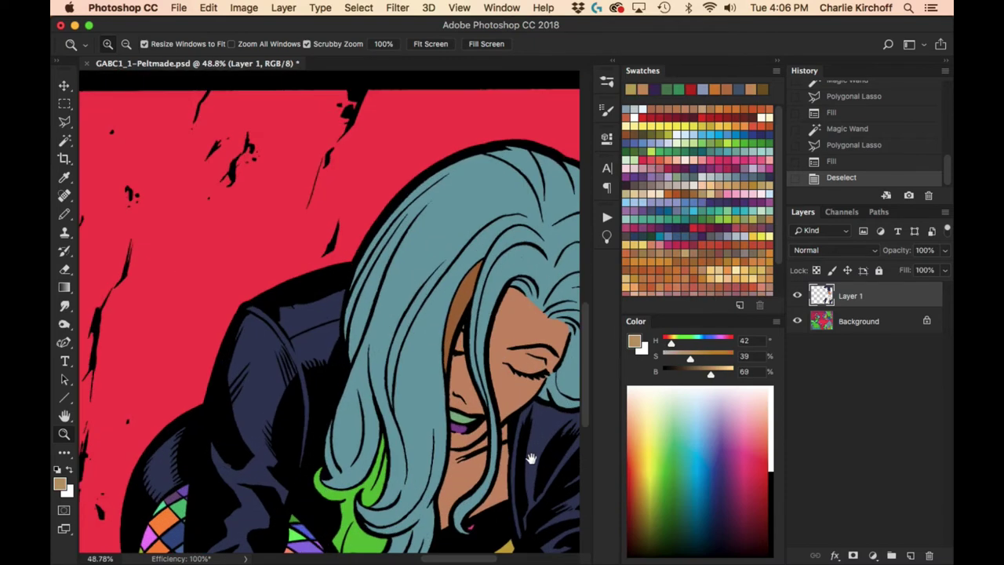
scroll(486, 313, down, 3)
scroll(478, 190, down, 2)
Step: Magic Wand-select all the teal and green hair sections and fill them tan
key(w)
click(409, 245)
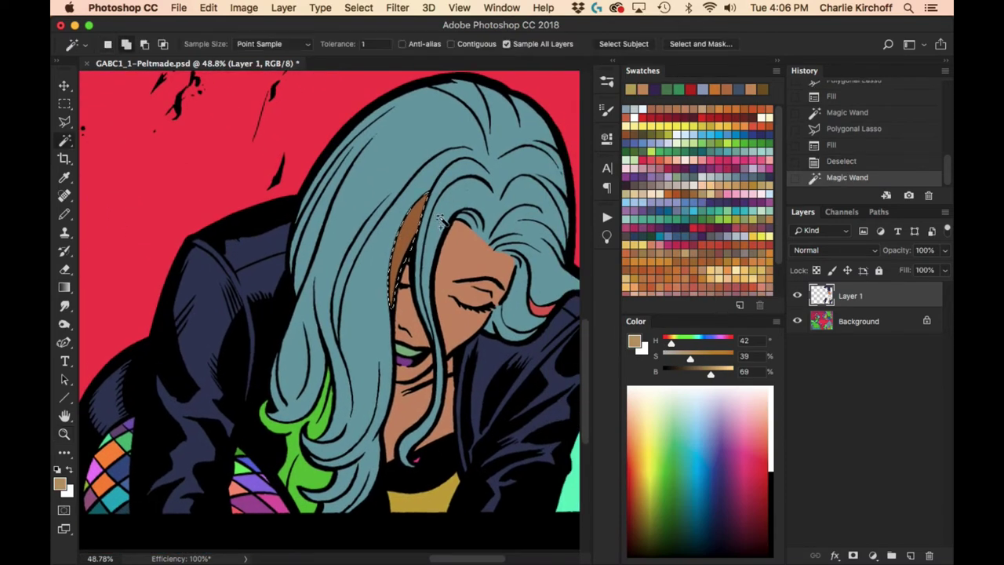
shift+click(471, 259)
shift+click(416, 321)
shift+click(324, 418)
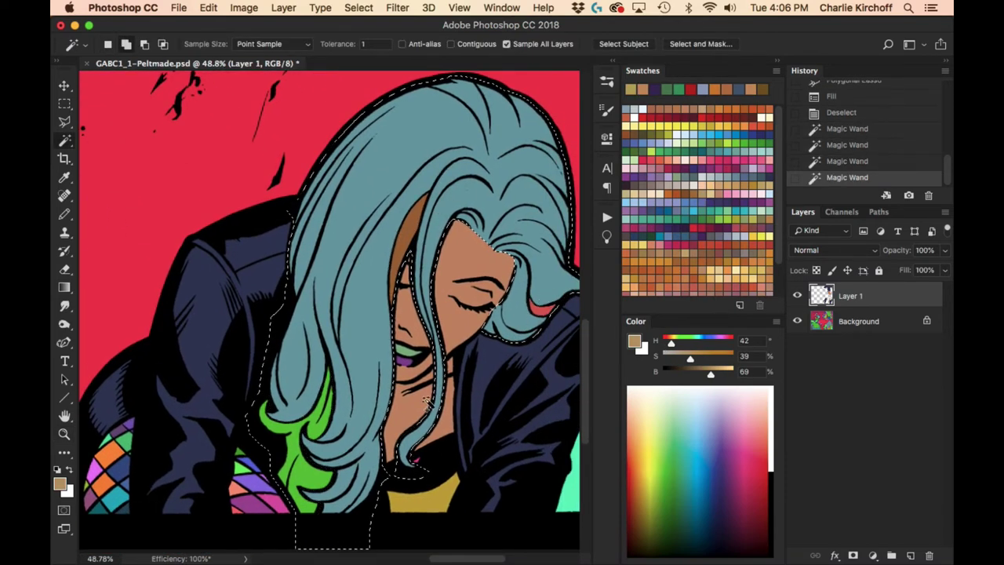
shift+click(414, 469)
key(alt+BackSpace)
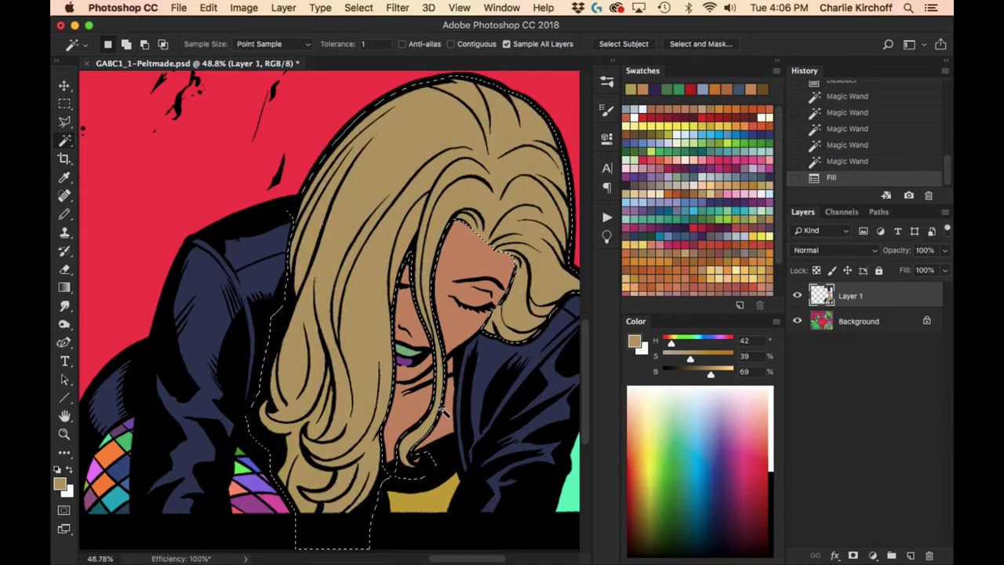
key(super+d)
Step: Select the purple lips and fill them pink-red
click(404, 360)
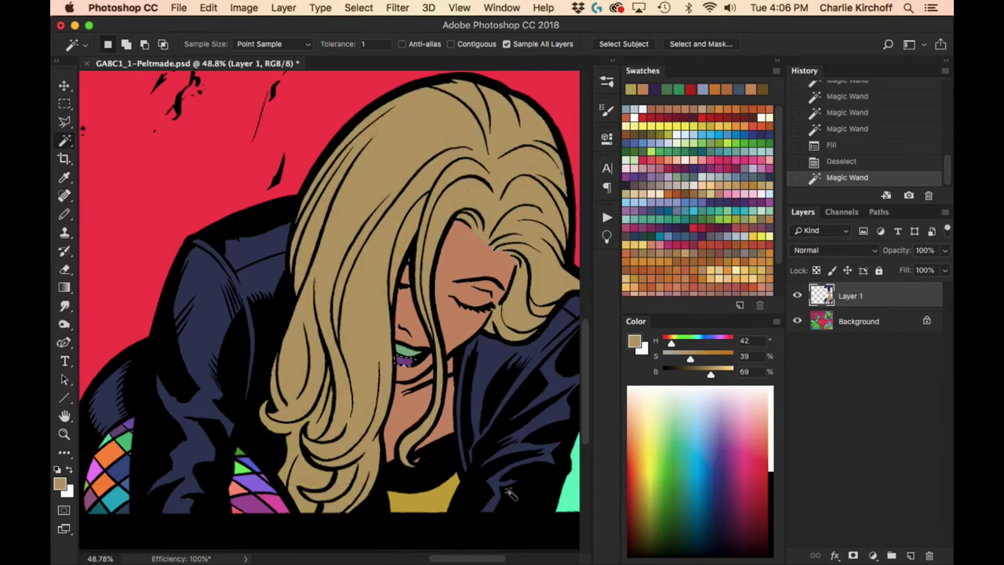
click(679, 117)
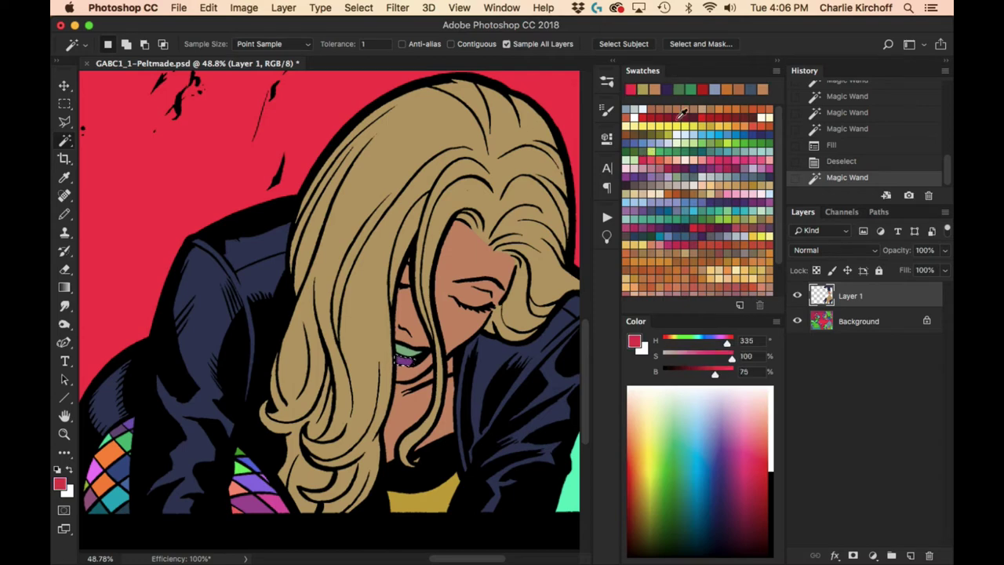
click(655, 159)
key(alt+BackSpace)
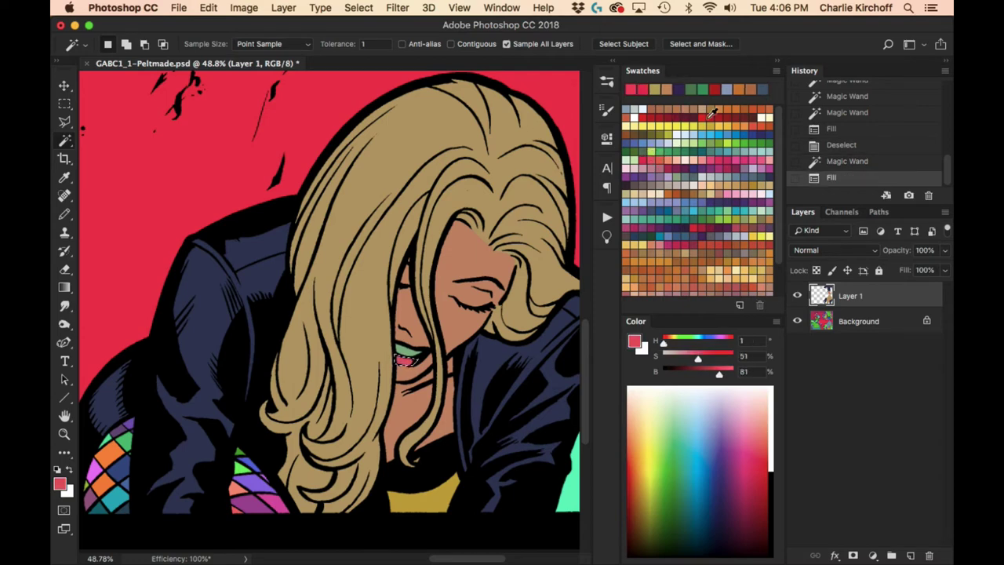
Step: Select the teeth and fill them light blue-grey
click(406, 352)
click(632, 108)
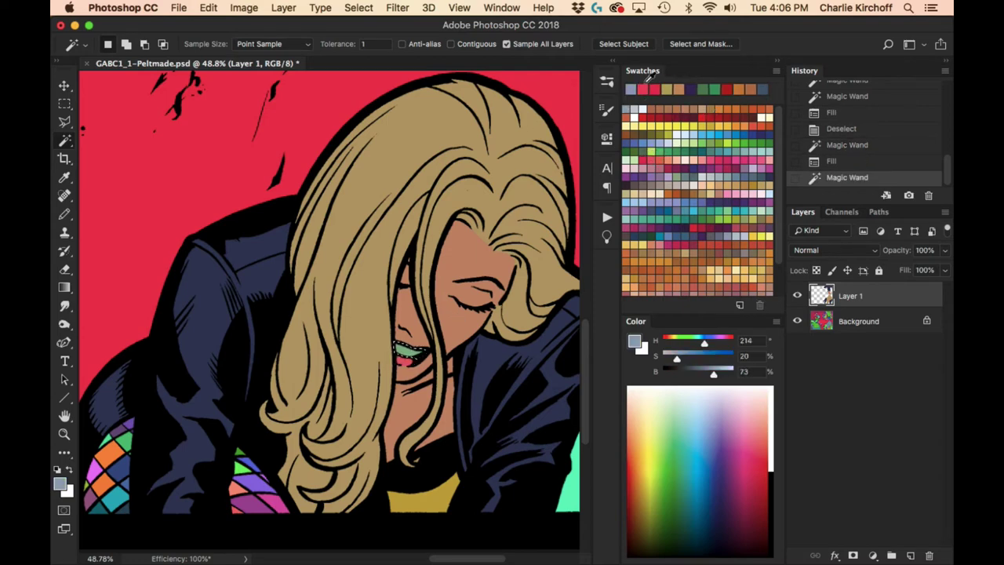
key(alt+BackSpace)
Step: Lasso the lower fishnet legs, subtracting the background and jacket areas with the Magic Wand
drag(287, 439, 487, 381)
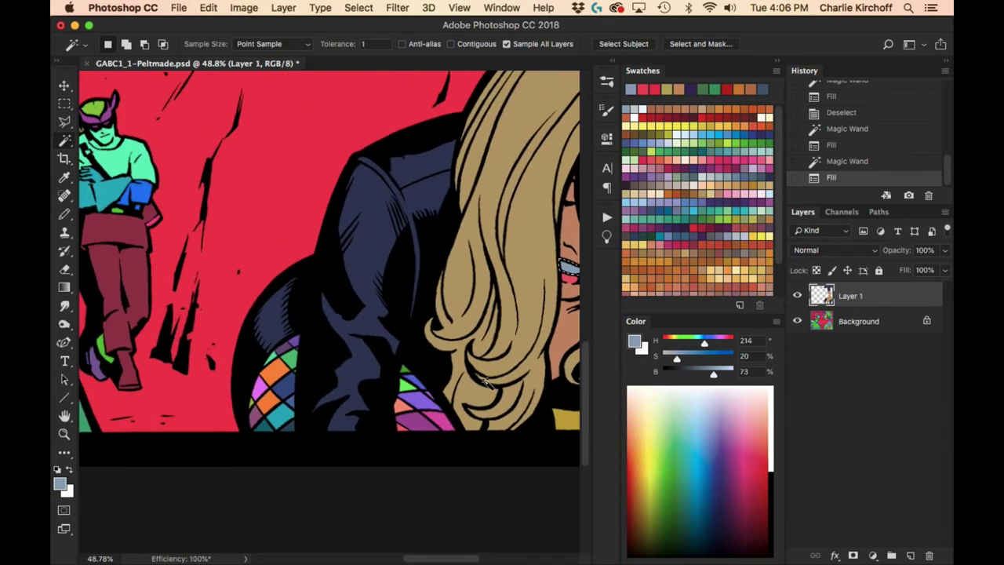
key(super+d)
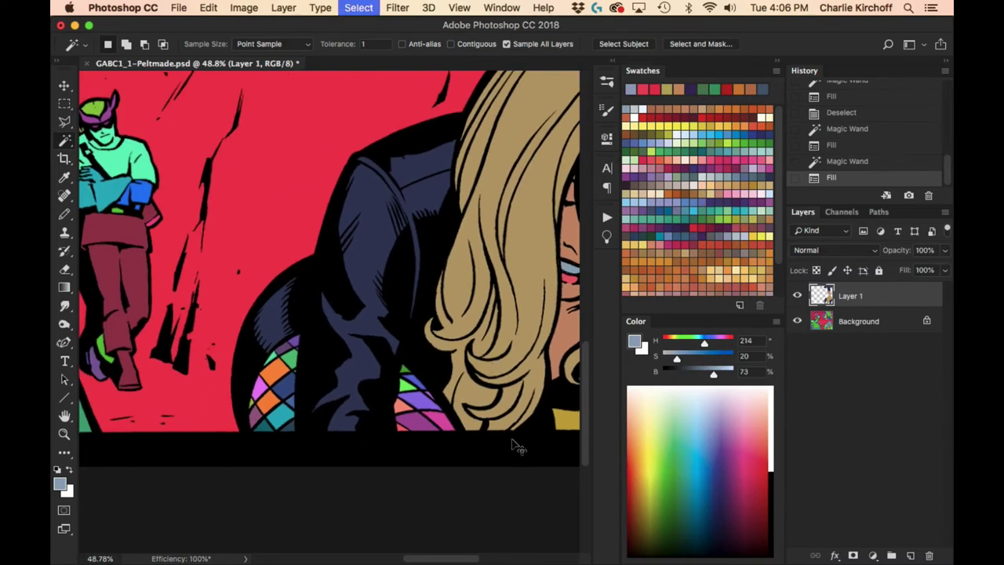
key(l)
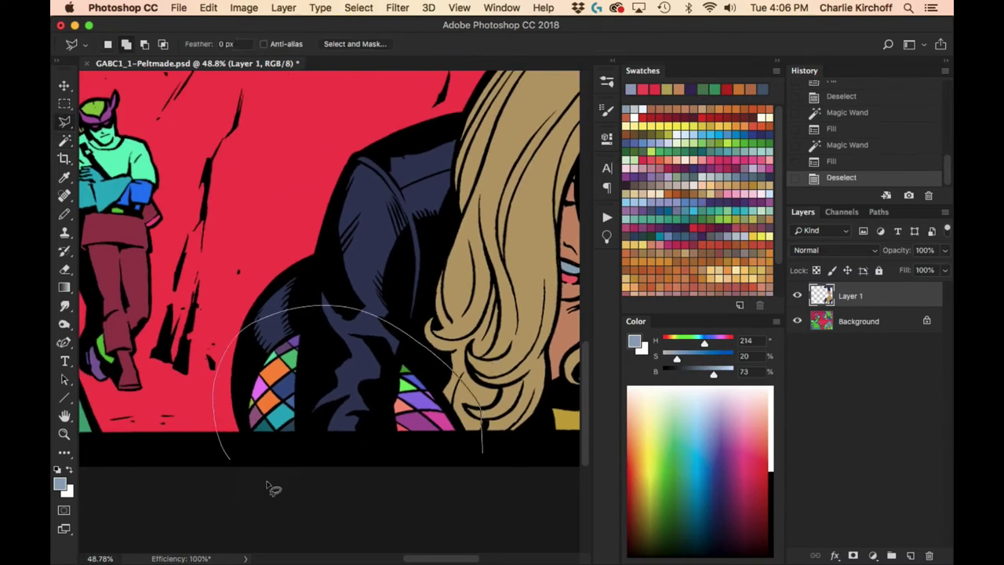
click(267, 487)
key(w)
alt+click(253, 352)
alt+click(382, 370)
alt+click(473, 402)
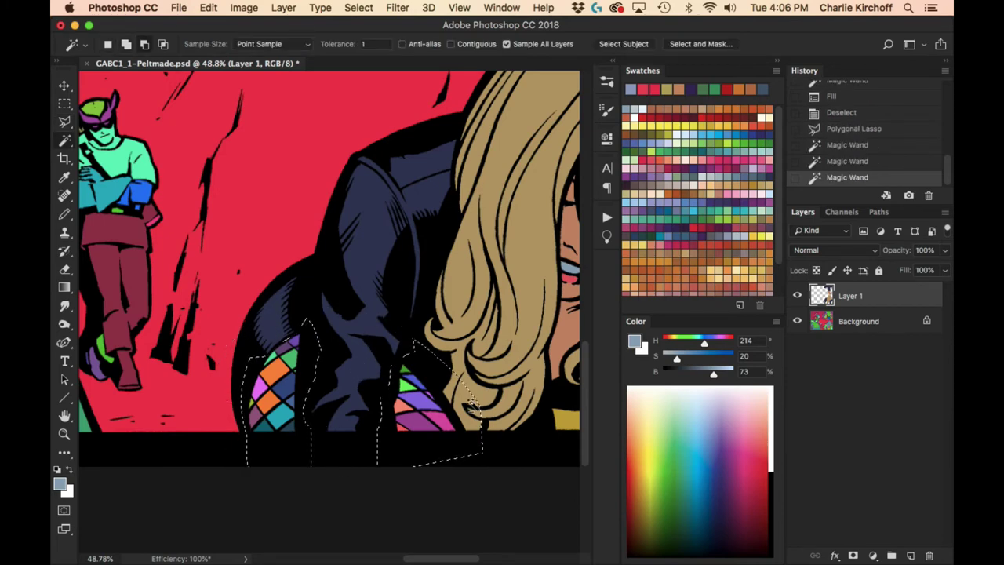
alt+click(473, 403)
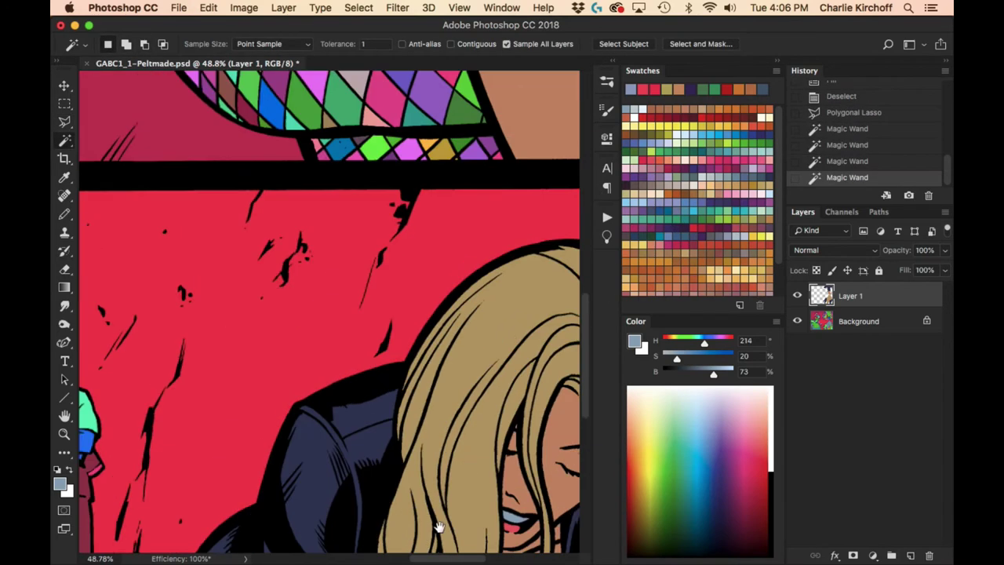
Step: Outline the upper-panel fishnets, exclude the red background, boot and bare leg, and fill blue-grey
drag(514, 189, 455, 420)
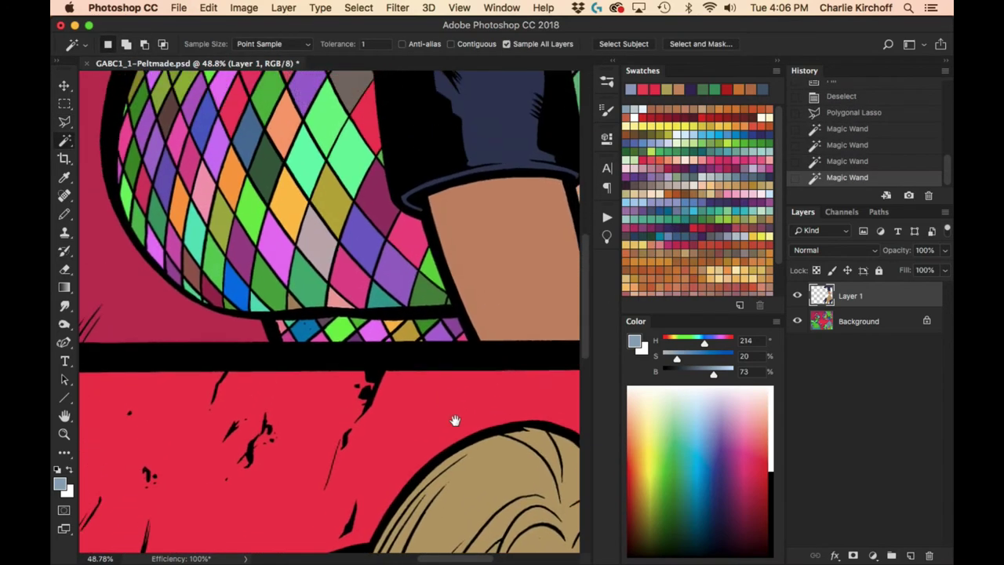
key(Tab)
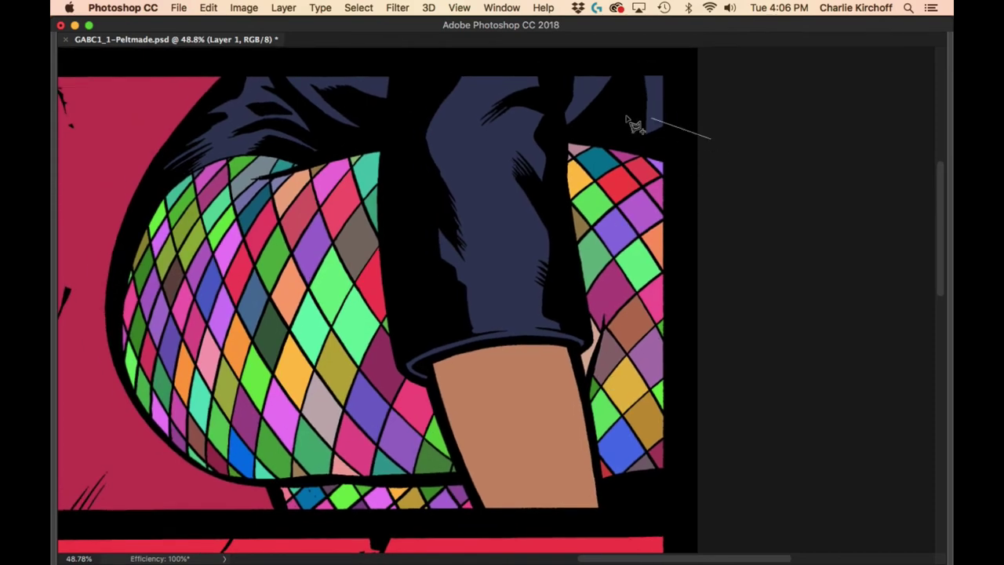
mouse_move(634, 124)
mouse_down()
mouse_move(410, 103)
mouse_move(89, 278)
mouse_up()
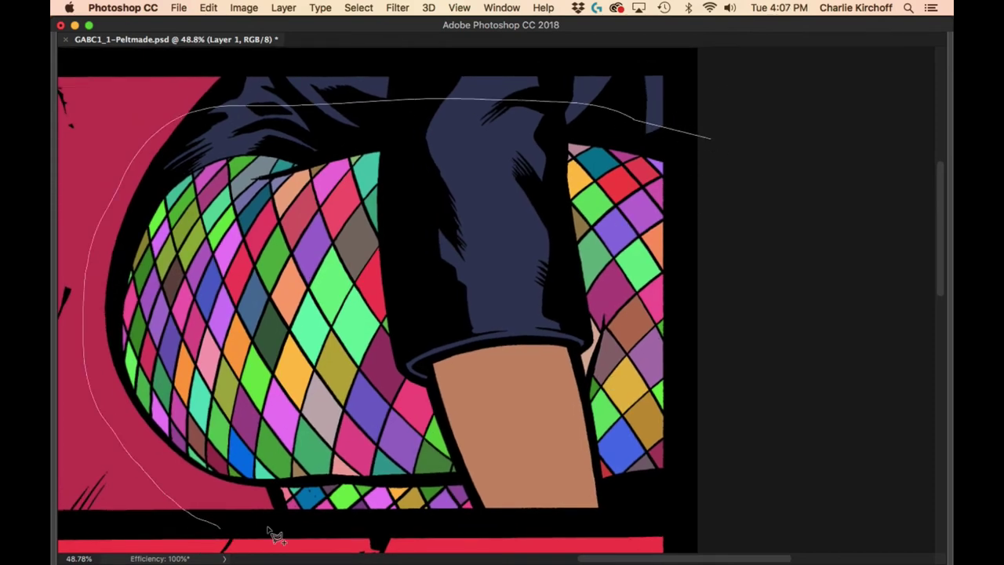
mouse_move(275, 535)
mouse_down()
mouse_move(688, 525)
mouse_move(717, 473)
mouse_up()
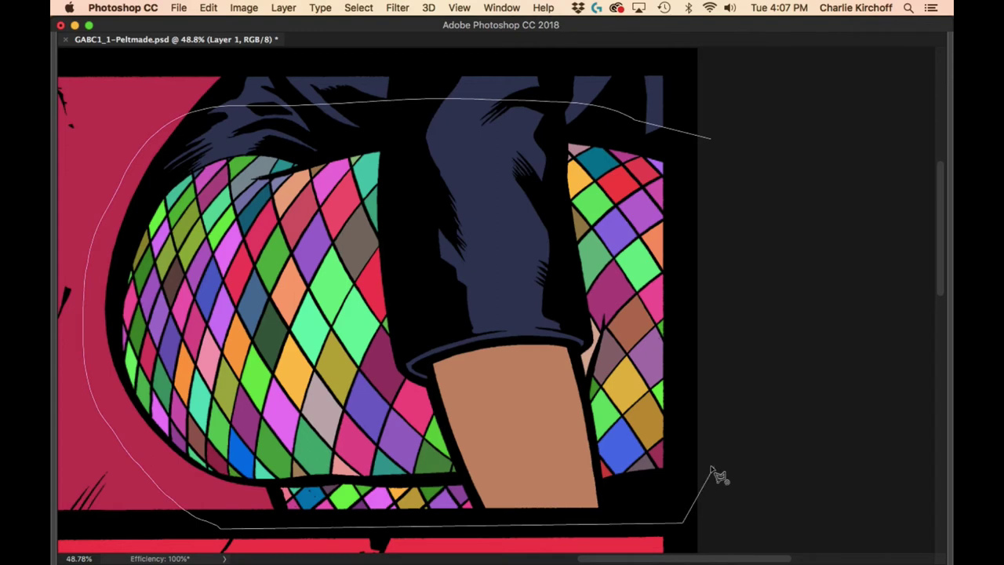
click(123, 200)
click(302, 105)
click(521, 357)
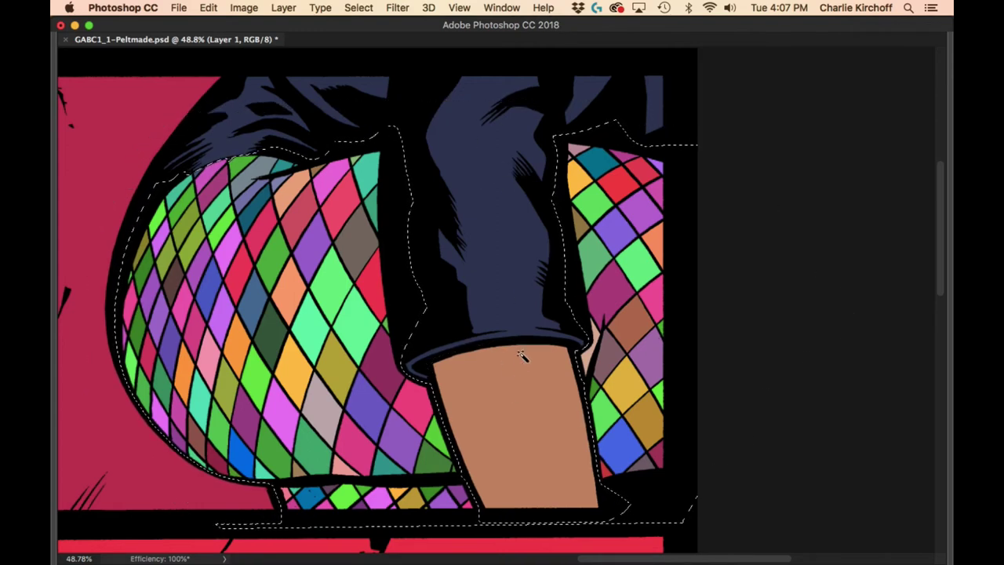
key(Tab)
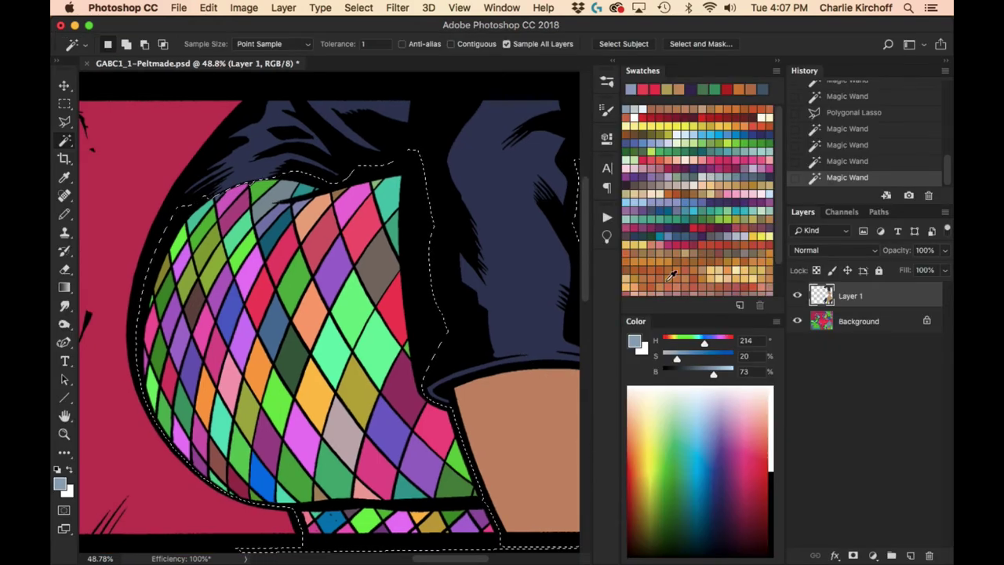
key(Tab)
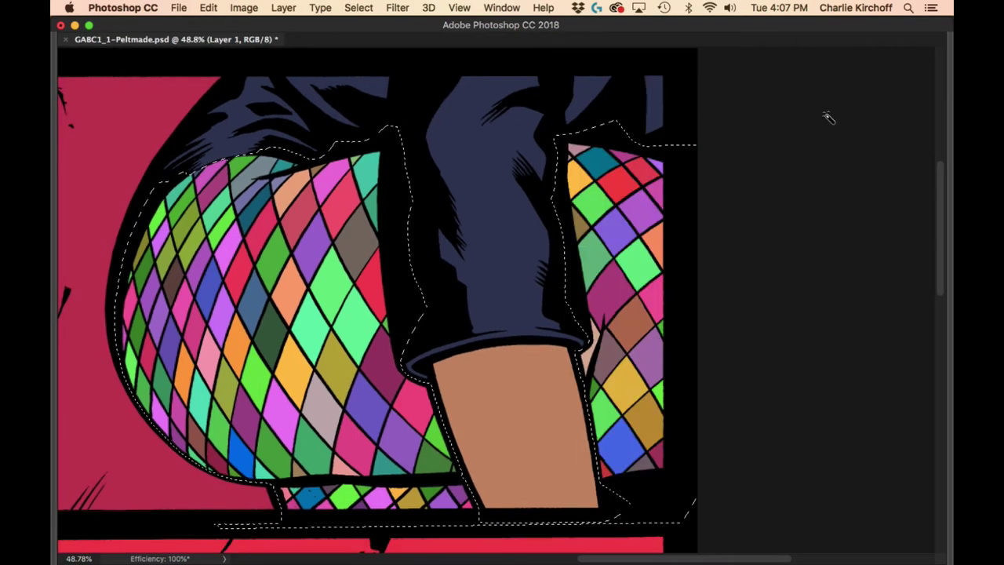
key(ctrl+z)
key(ctrl+minus)
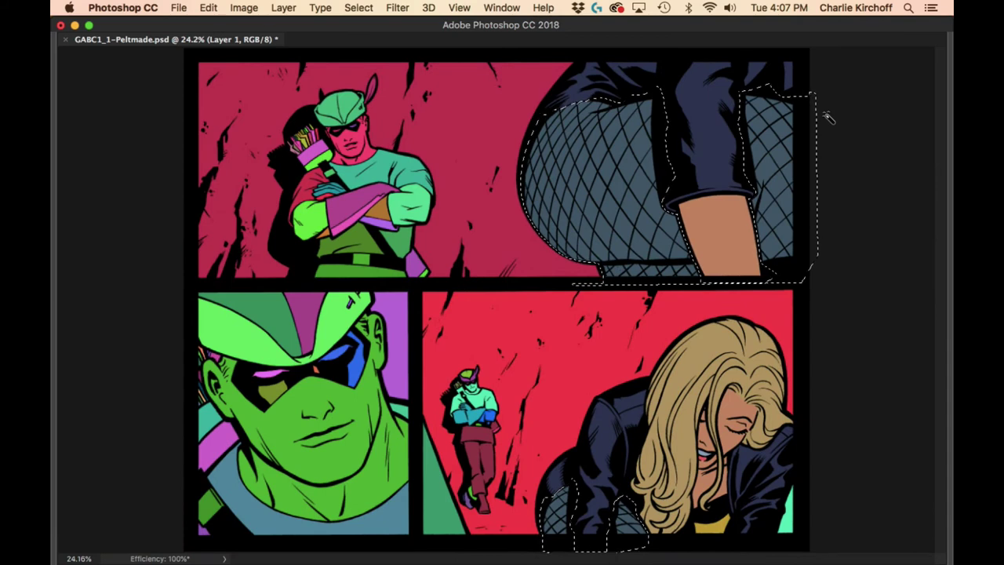
Step: Select the red backgrounds of the top and bottom-right panels plus a small area, and fill brown
key(ctrl+d)
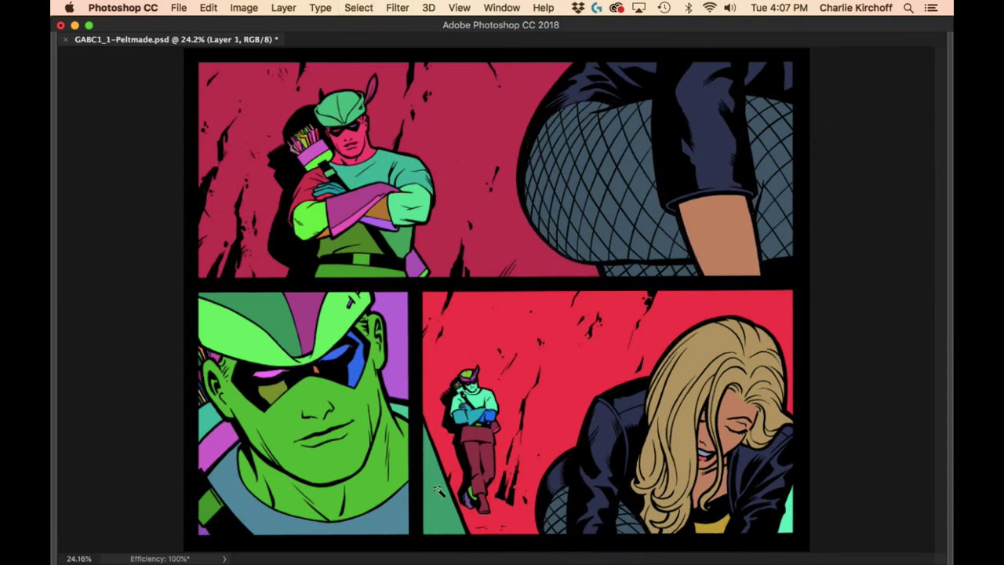
key(Tab)
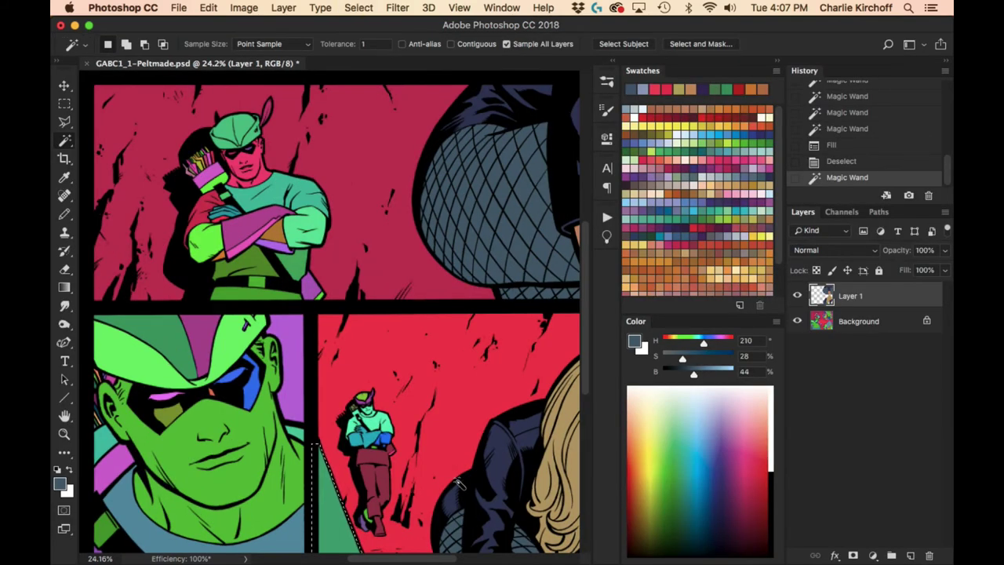
key(Tab)
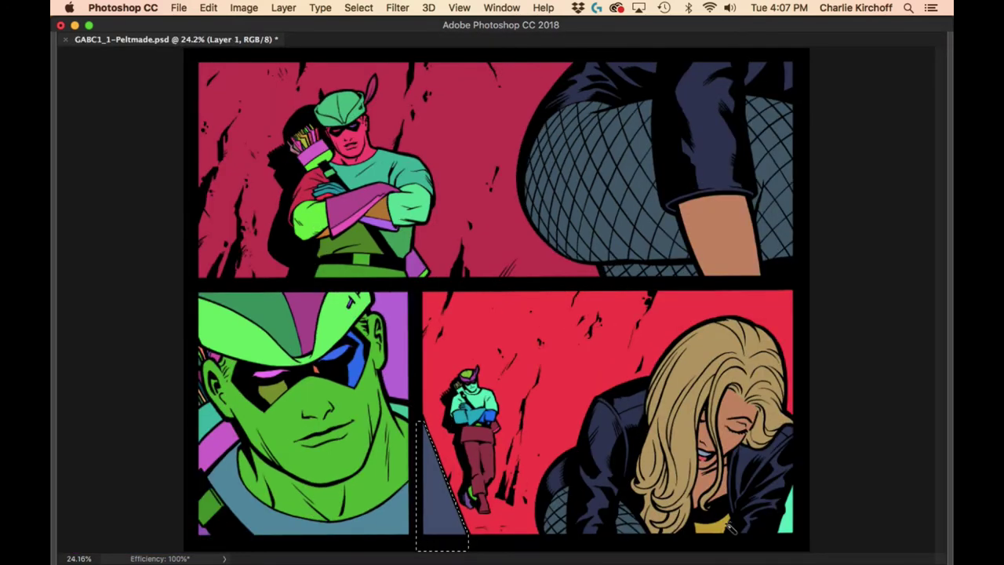
shift+click(680, 320)
shift+click(477, 233)
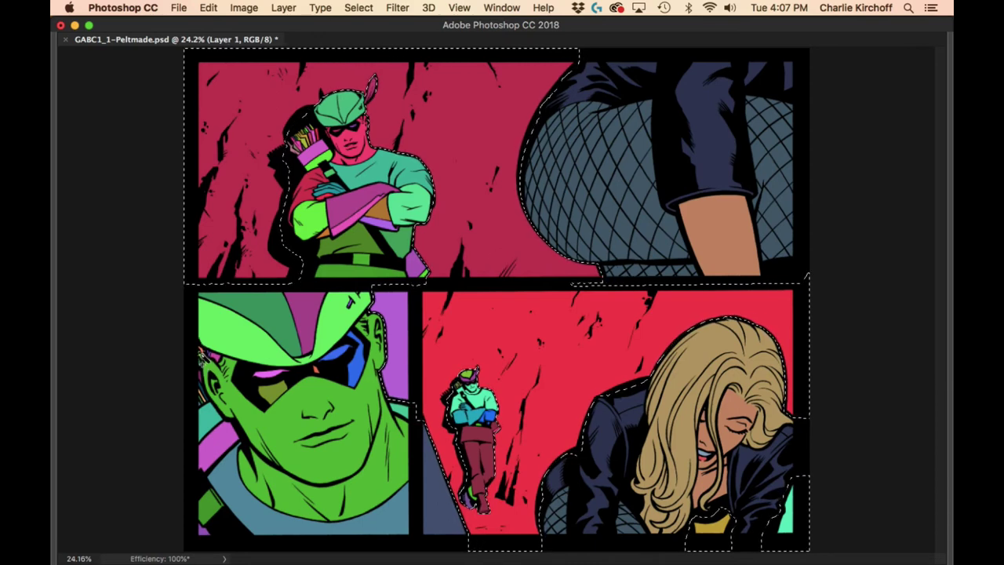
shift+click(198, 349)
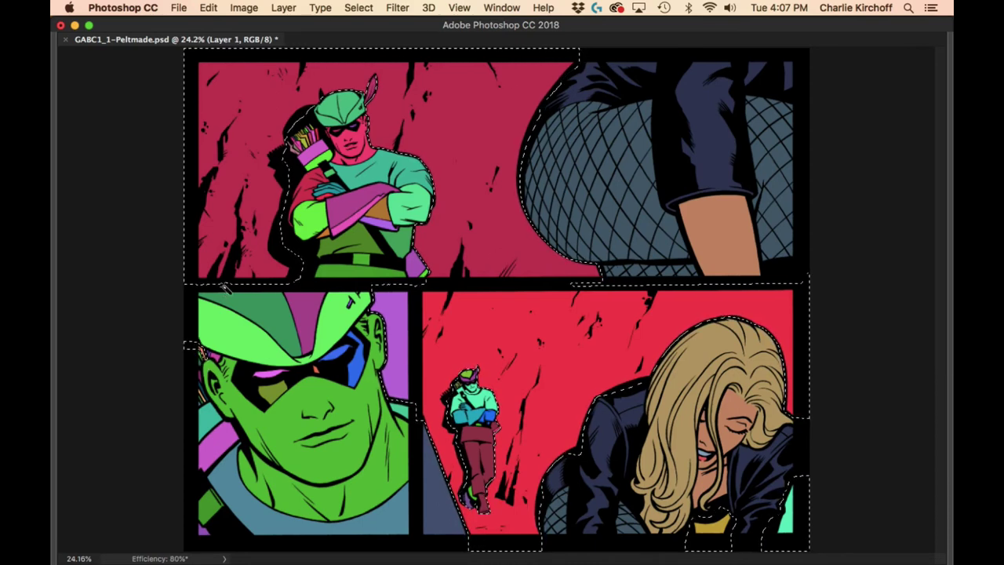
key(Tab)
click(667, 90)
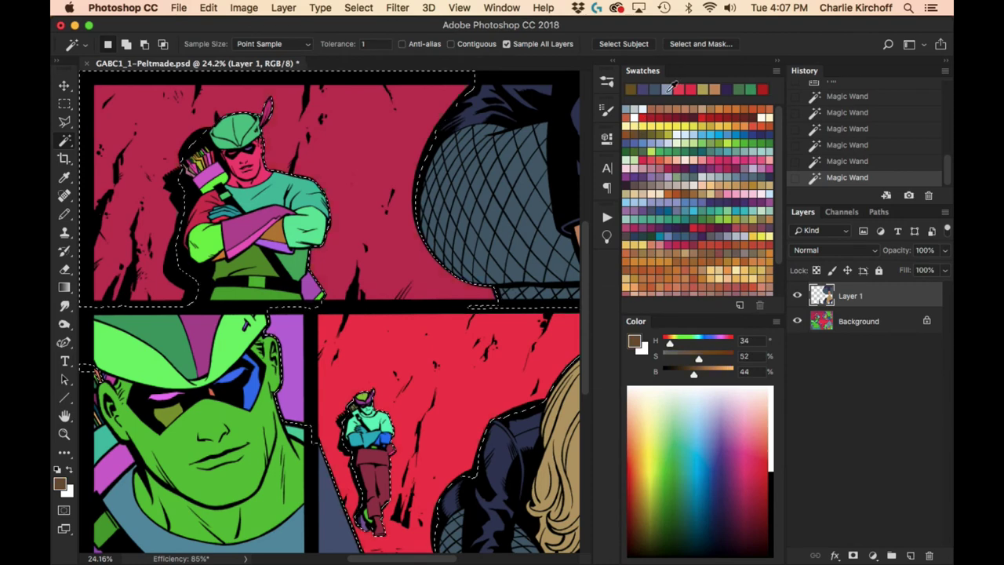
key(alt+BackSpace)
key(Tab)
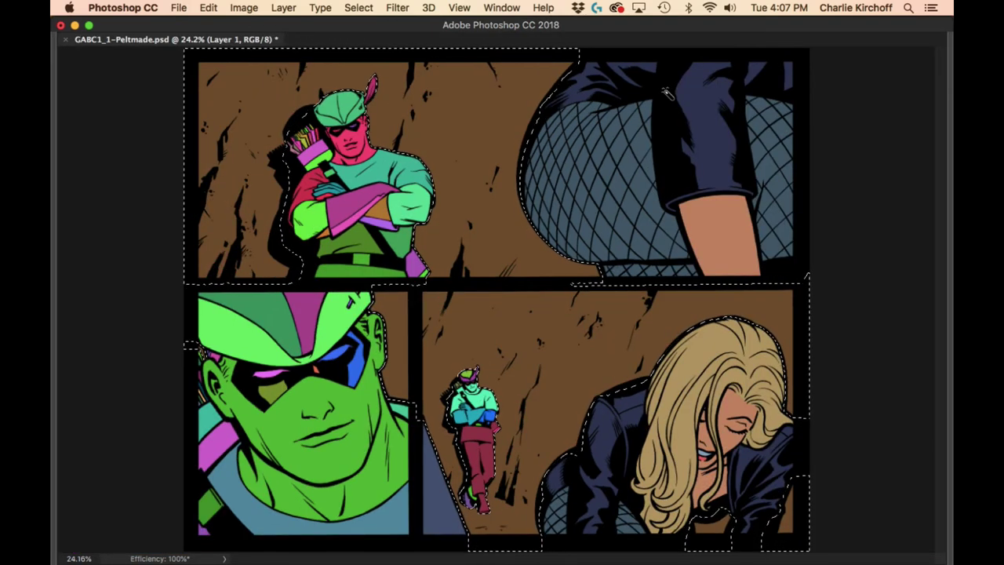
key(ctrl+d)
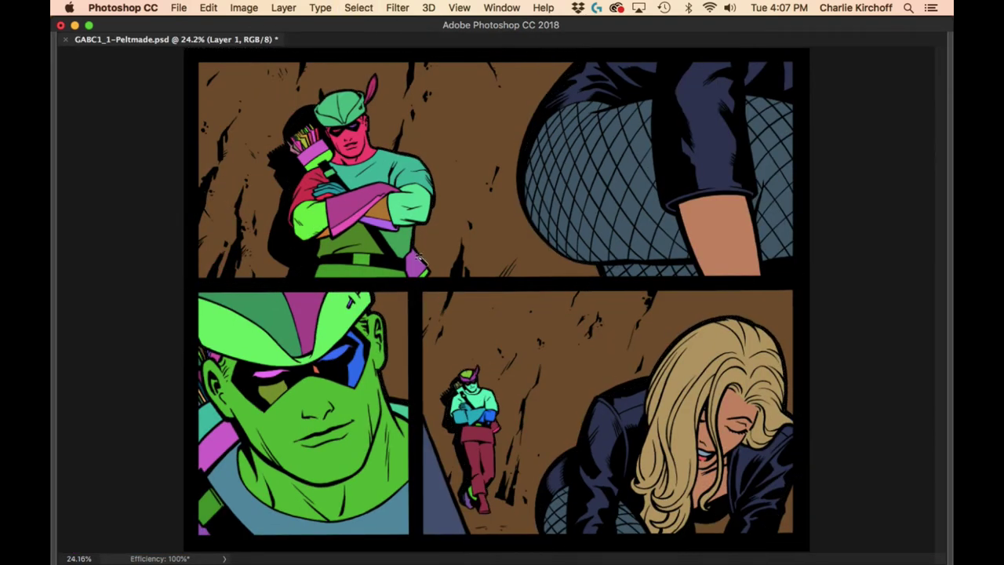
Step: Zoom in on the top-panel archer, add the quiver to the selection, and fill it orange
drag(342, 182, 420, 164)
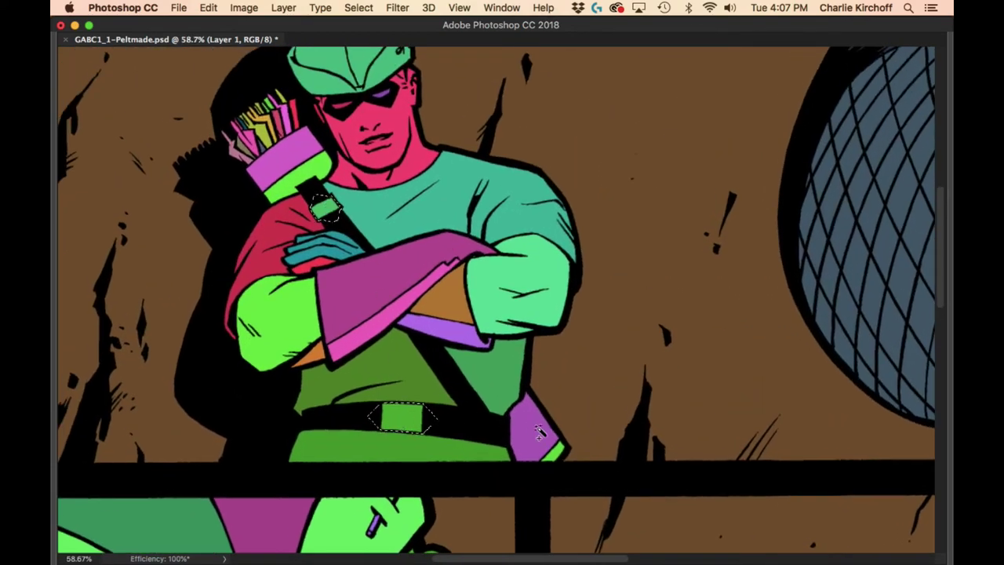
shift+click(310, 166)
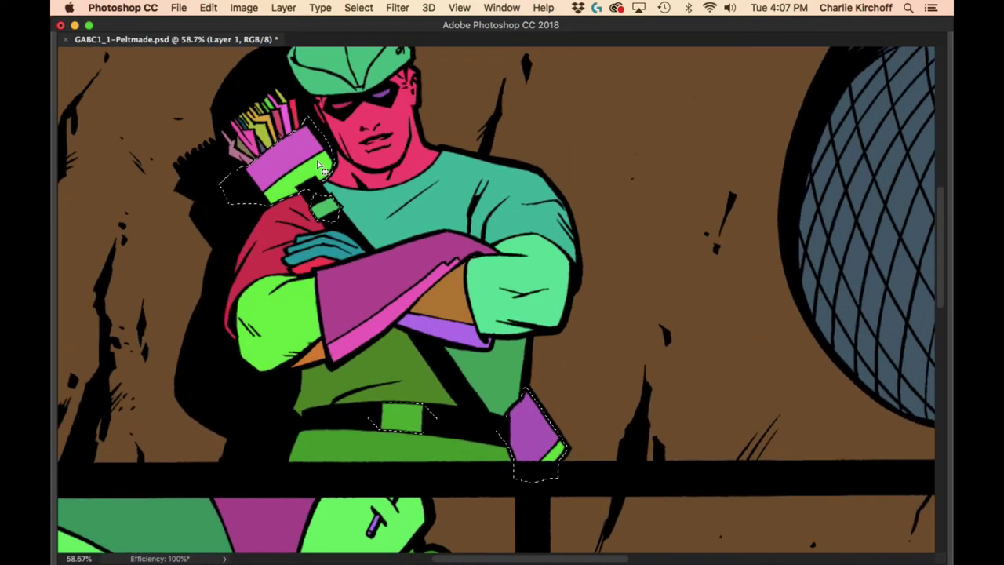
key(Tab)
click(682, 188)
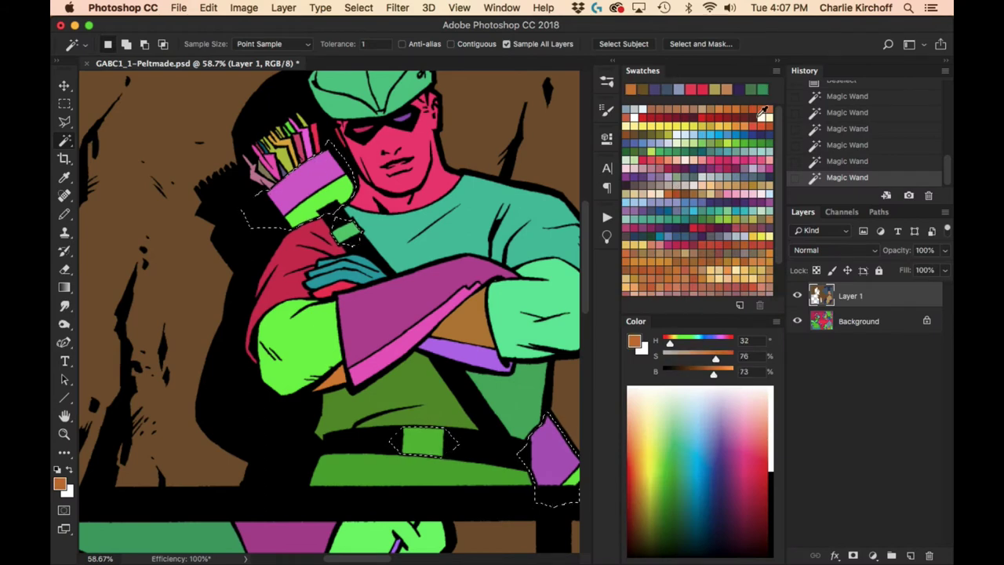
key(alt+BackSpace)
Step: Select the teal, pink and green strap shapes beside the close-up face and fill them orange
scroll(459, 449, down, 10)
scroll(422, 359, left, 3)
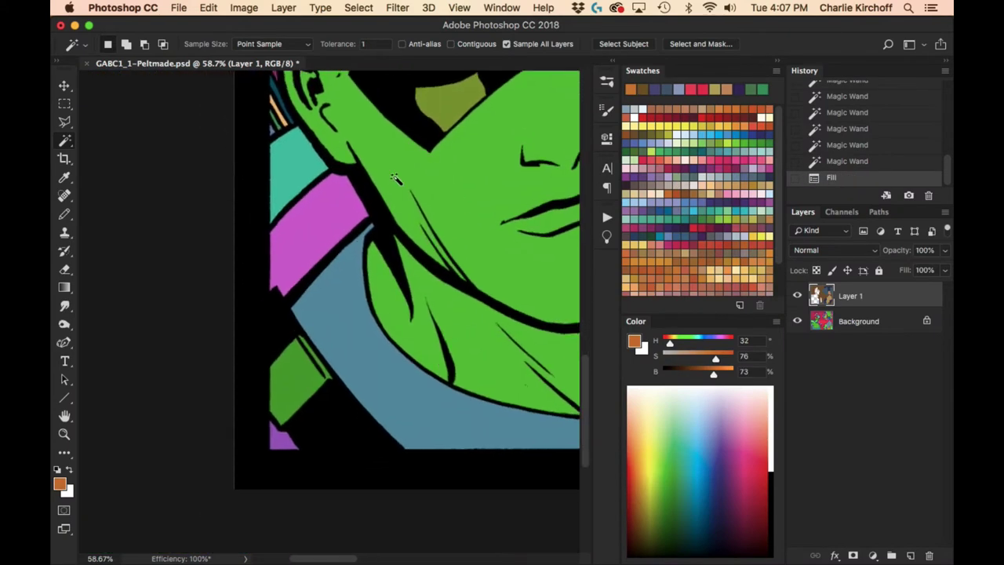
click(281, 176)
shift+click(324, 224)
shift+click(314, 347)
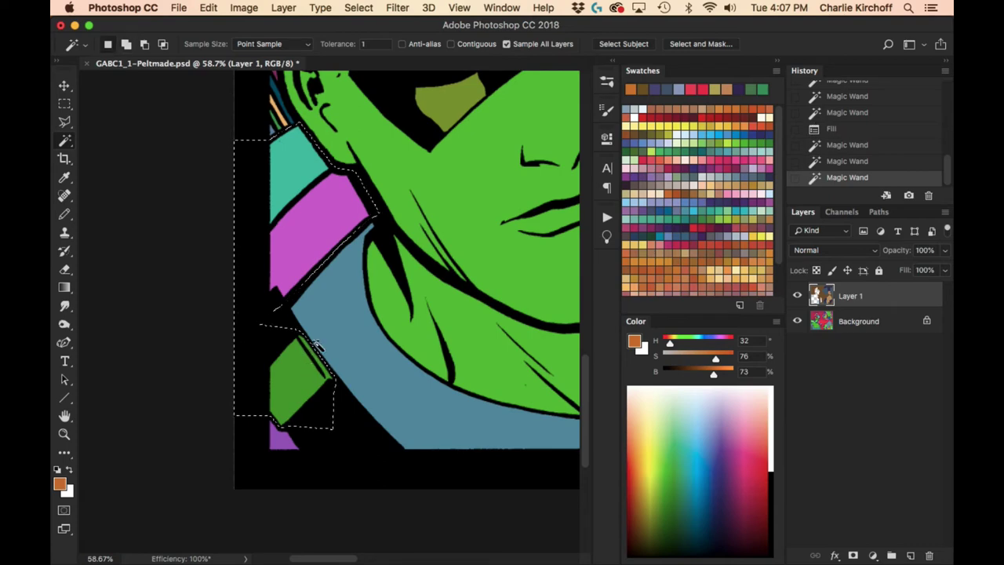
key(alt+BackSpace)
key(Tab)
scroll(533, 381, right, 15)
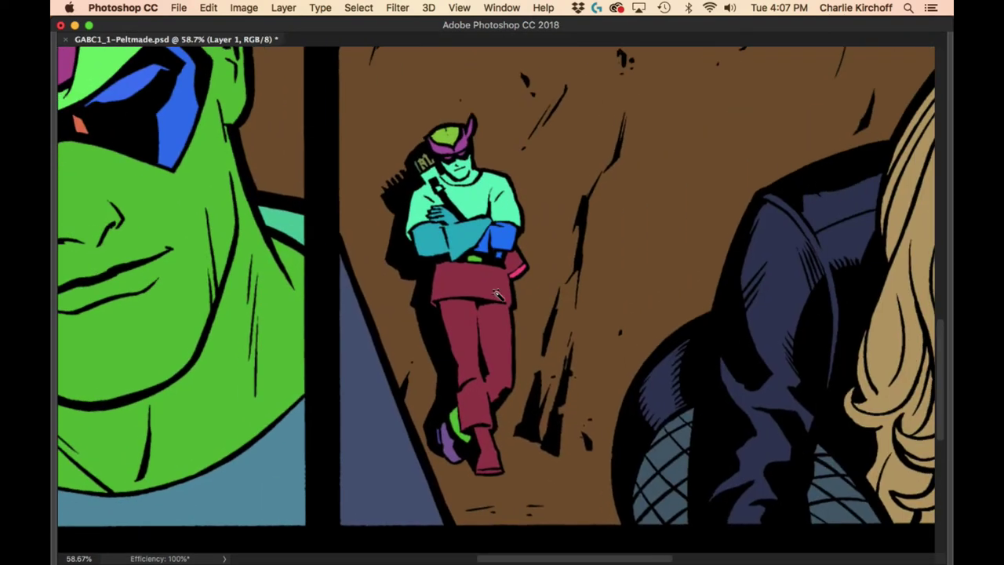
Step: Fill the small archer's belt buckle, hip stripe and mint-green shirt orange
drag(533, 232, 596, 258)
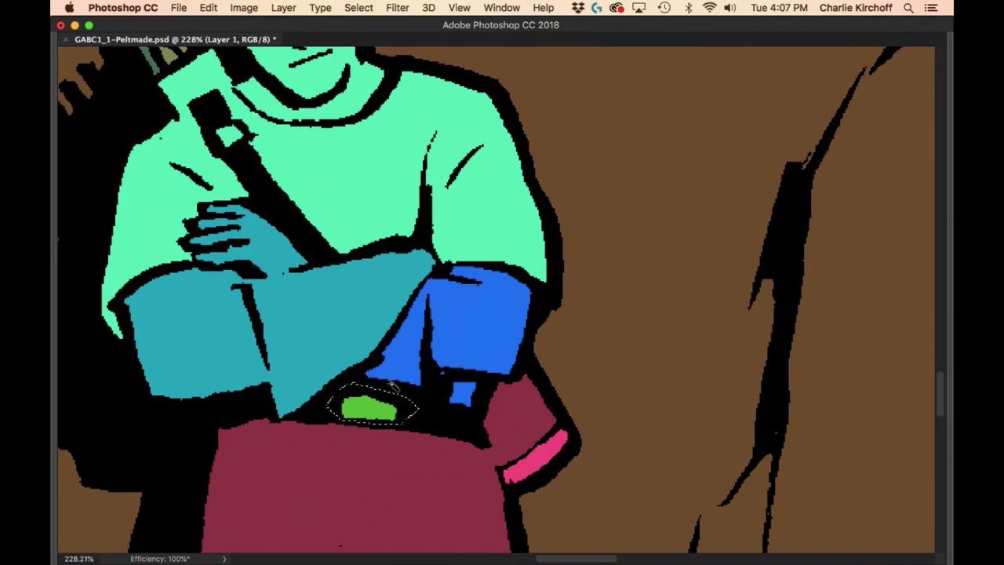
key(alt+BackSpace)
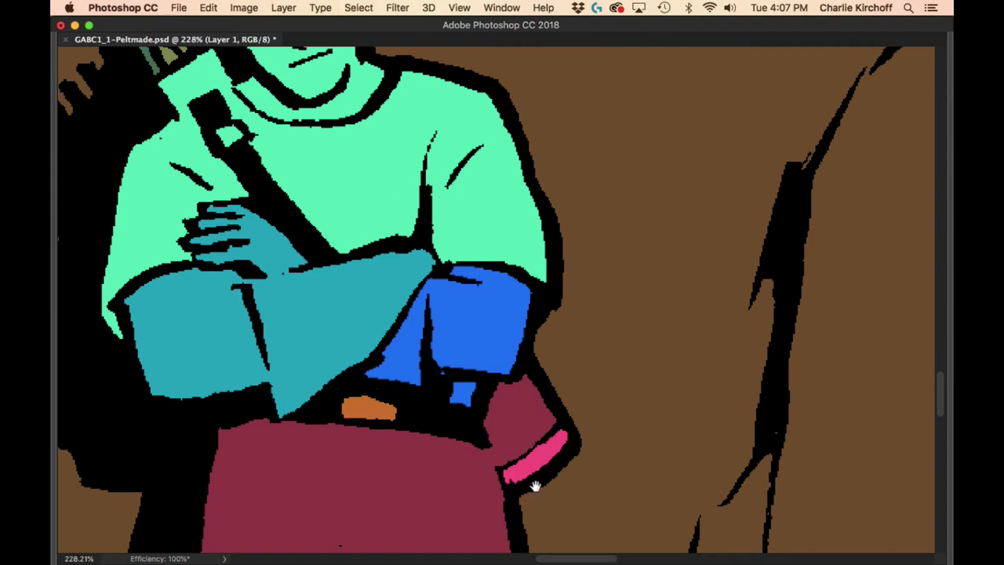
drag(534, 486, 584, 342)
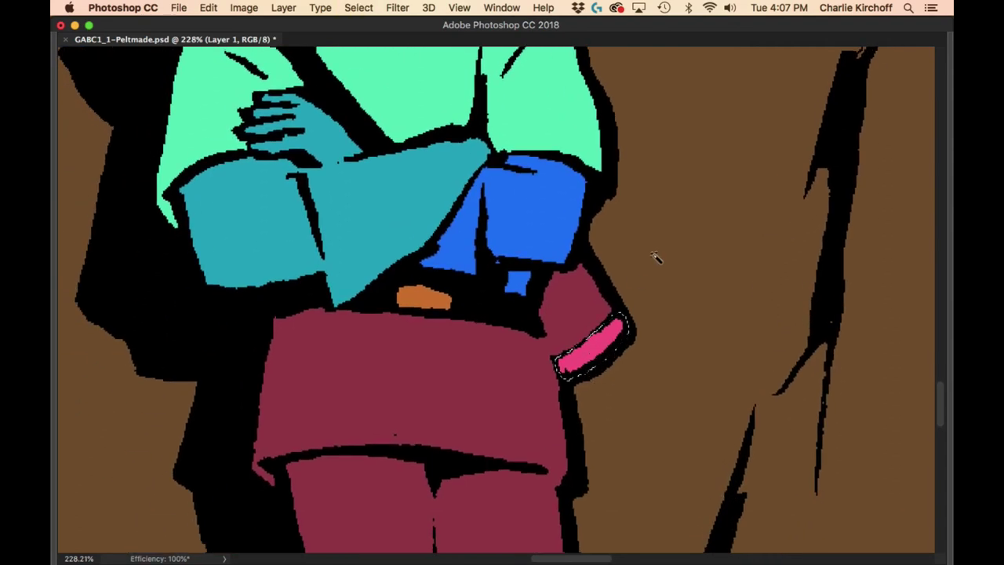
key(alt+BackSpace)
drag(448, 141, 572, 397)
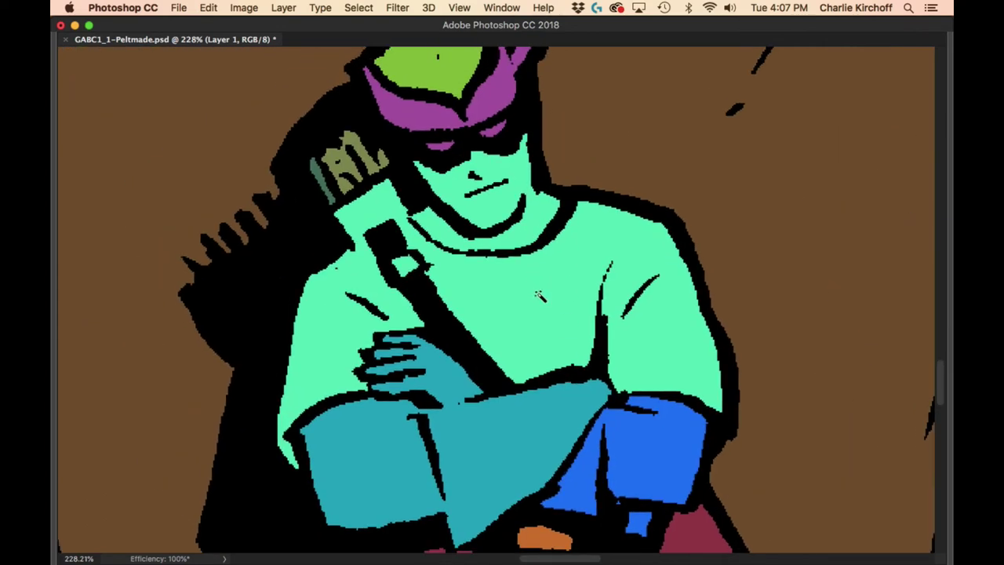
click(471, 367)
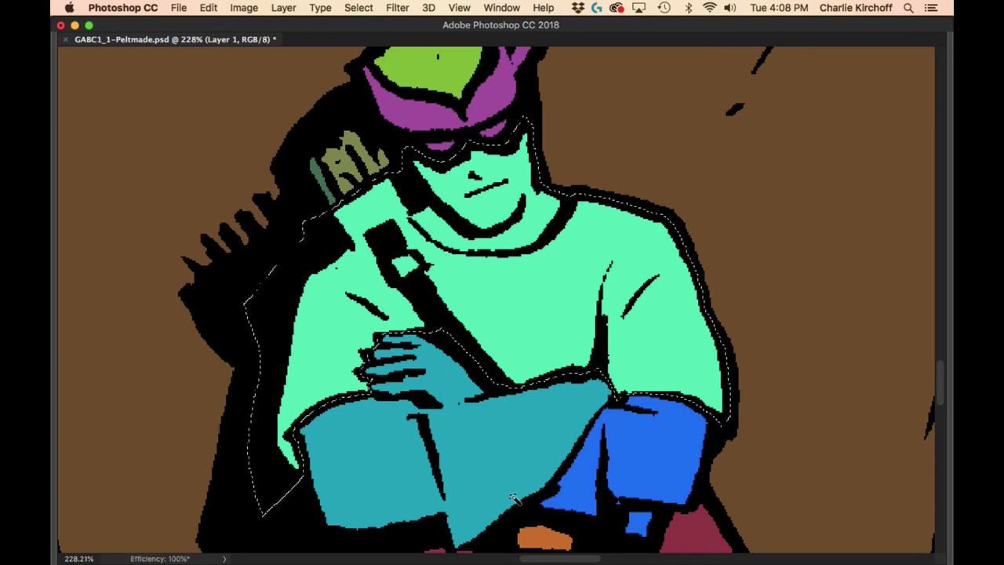
key(alt+BackSpace)
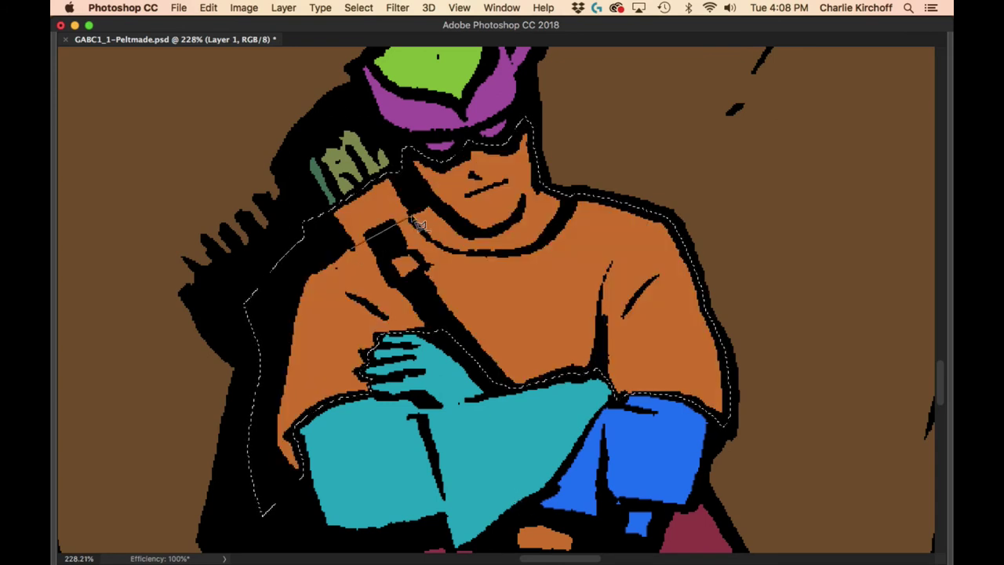
Step: Start a lasso around the quiver and shoulder, then zoom out to see the whole archer
drag(324, 240, 329, 244)
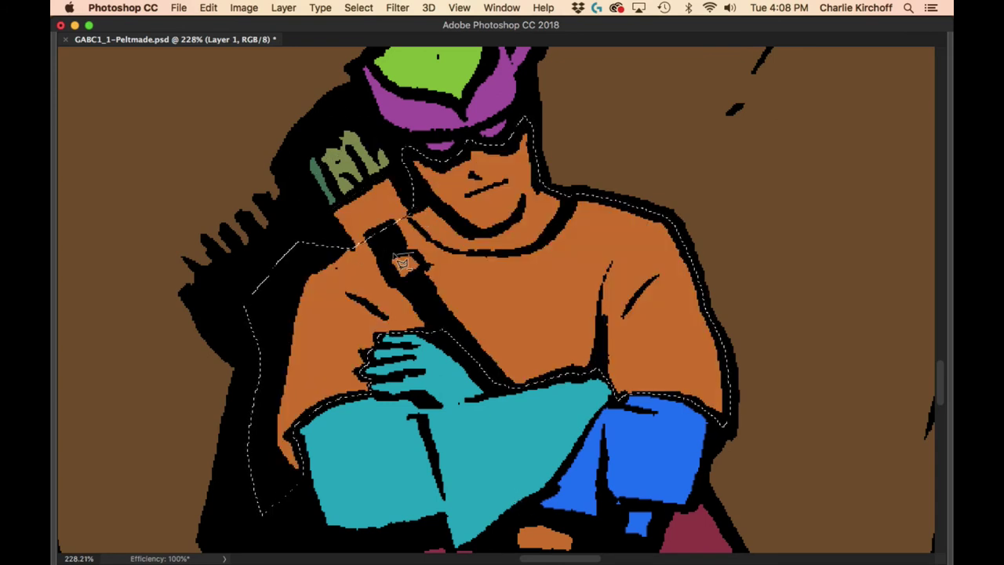
scroll(430, 269, down, 3)
scroll(560, 460, down, 3)
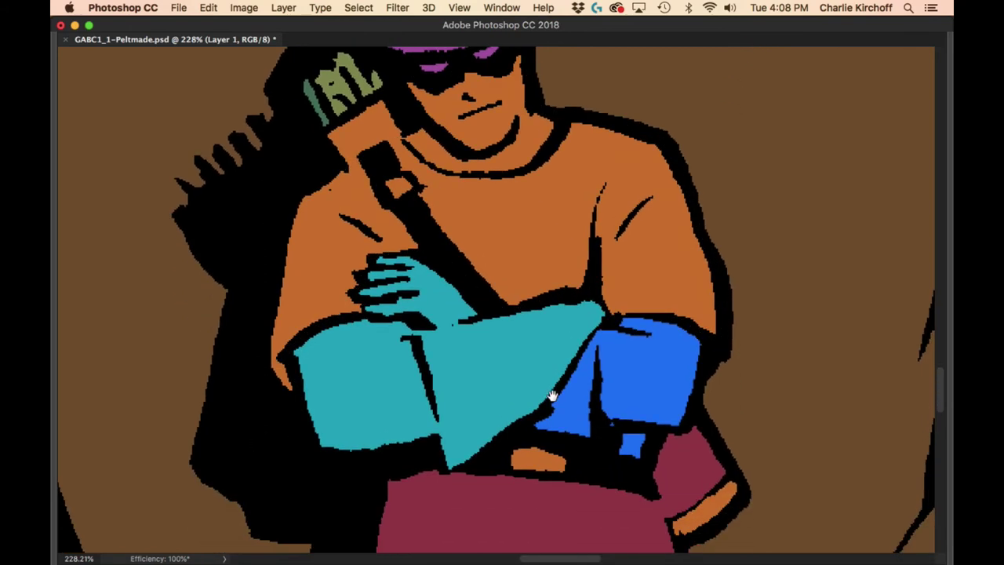
key(super+minus)
drag(627, 465, 618, 419)
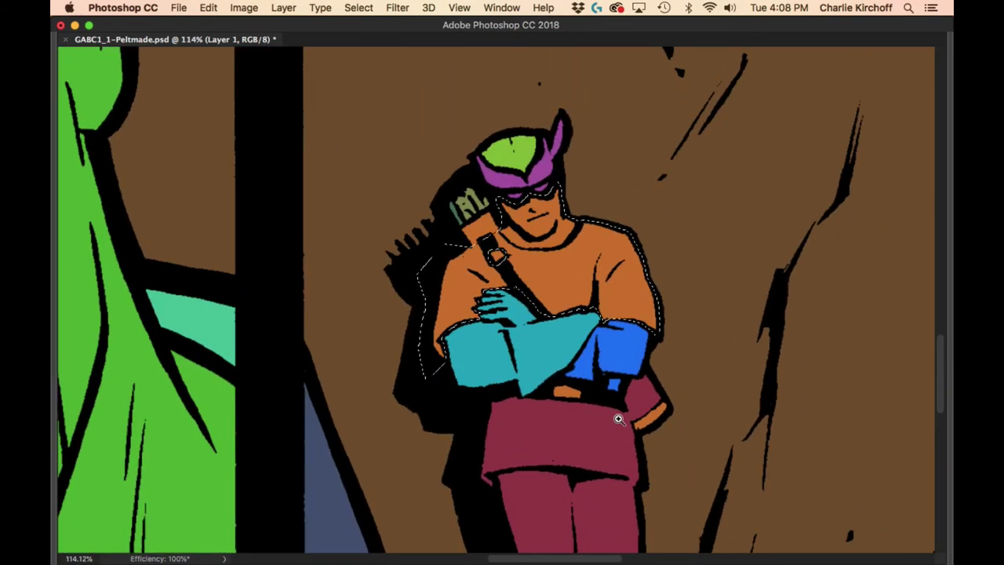
key(Tab)
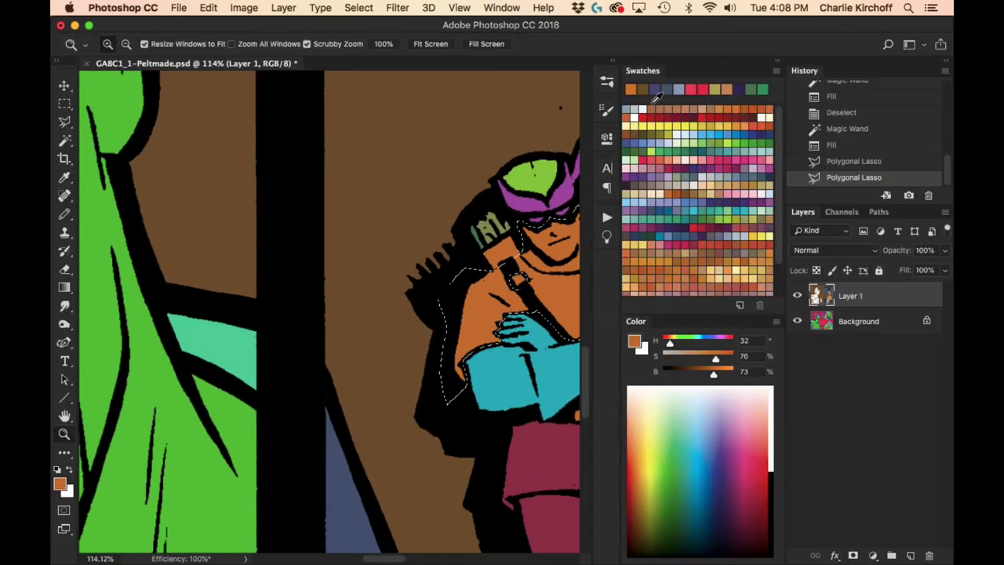
key(Tab)
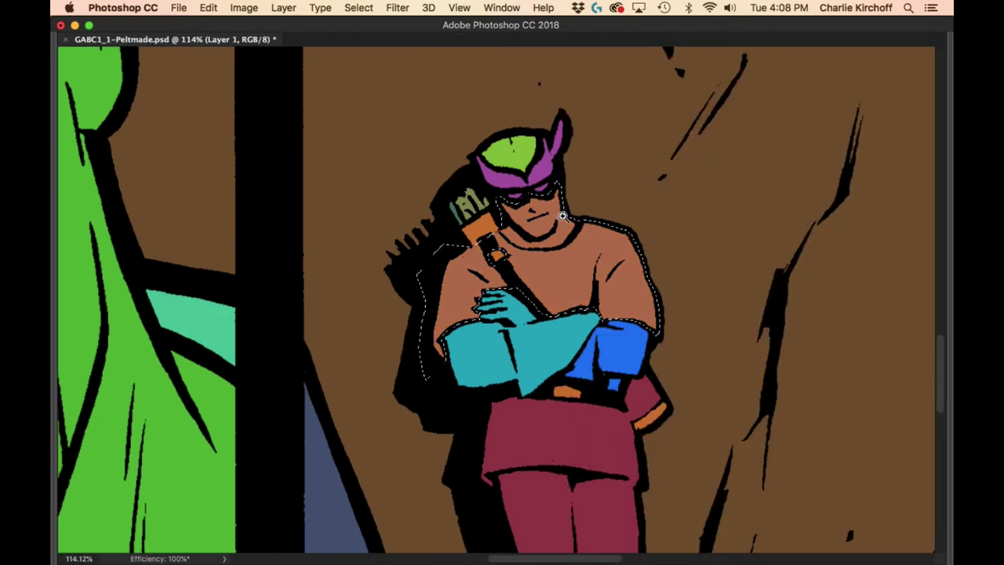
scroll(600, 227, up, 3)
Step: Lasso the shirt from shoulder to collar and fill it green
drag(598, 232, 579, 270)
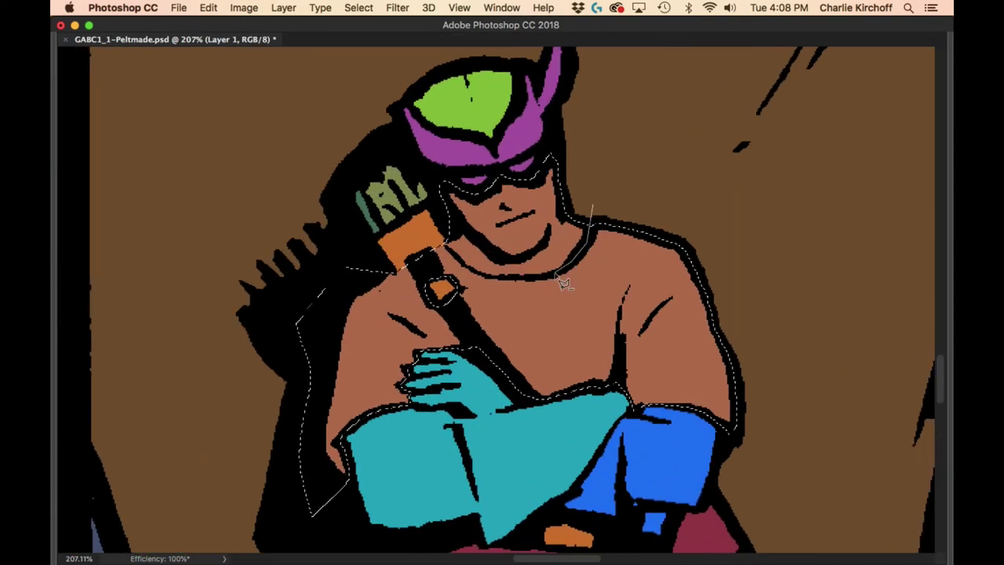
mouse_move(508, 284)
mouse_down()
mouse_move(488, 284)
mouse_move(450, 253)
mouse_up()
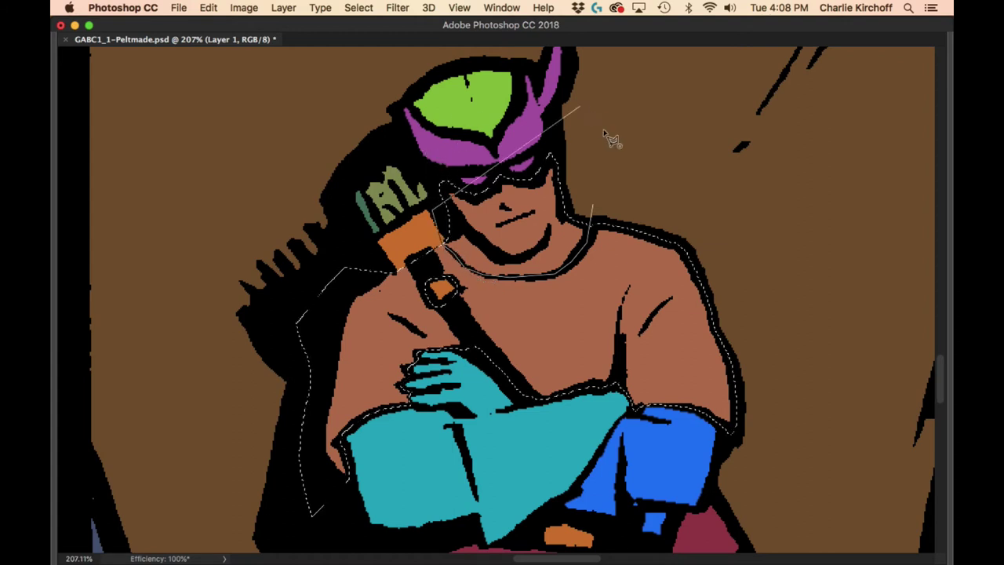
mouse_move(471, 114)
mouse_down()
mouse_move(533, 235)
mouse_move(480, 176)
mouse_up()
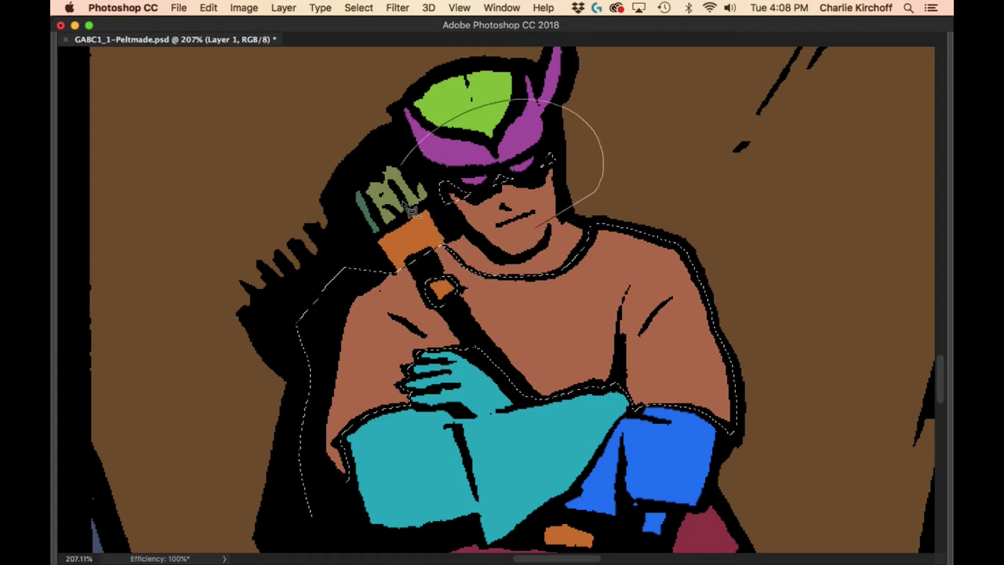
key(Tab)
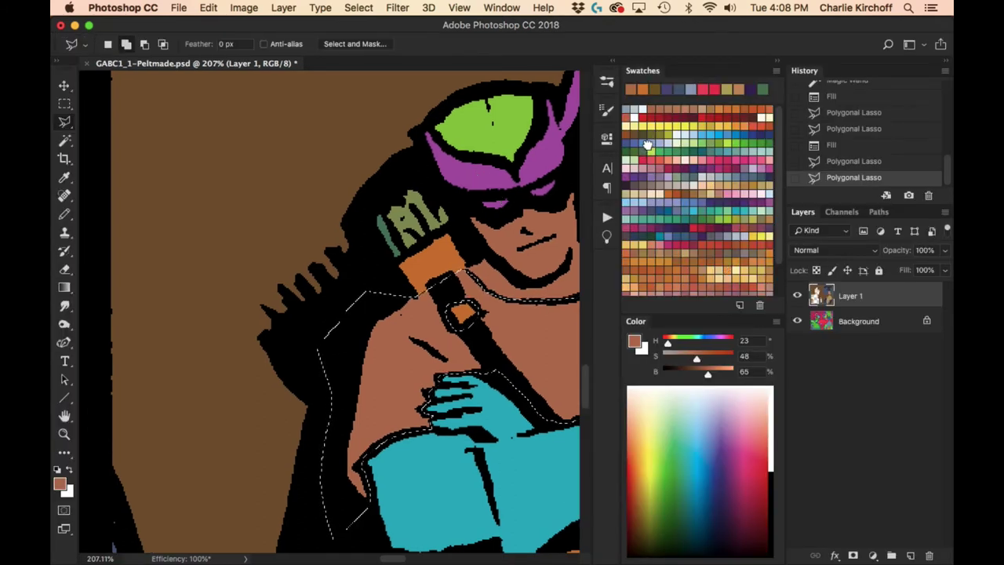
click(644, 155)
key(alt+BackSpace)
key(Tab)
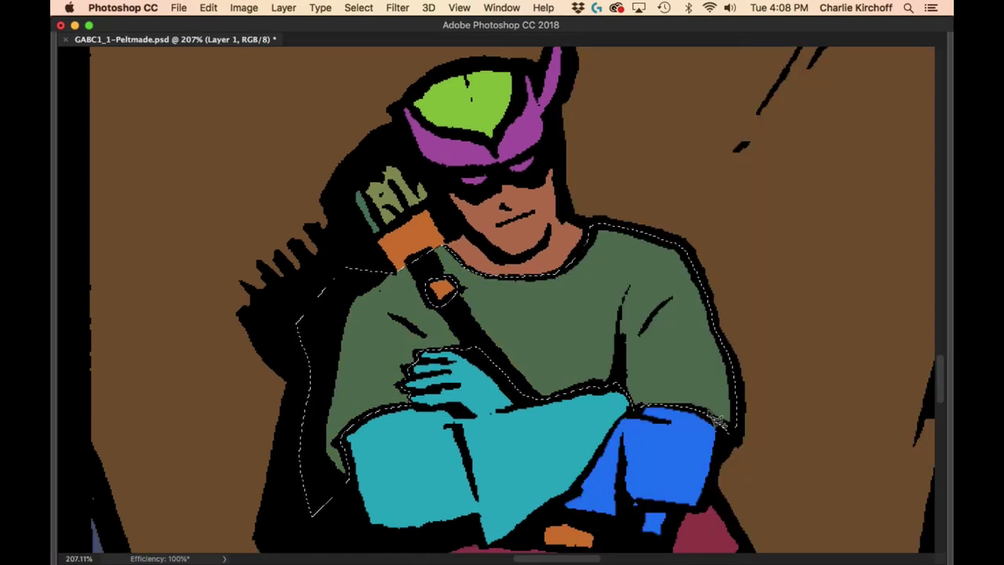
Step: Select the maroon trousers, exclude the hand, and fill them with the eyedropped shirt green
mouse_move(695, 442)
mouse_down()
mouse_move(695, 175)
mouse_move(705, 135)
mouse_up()
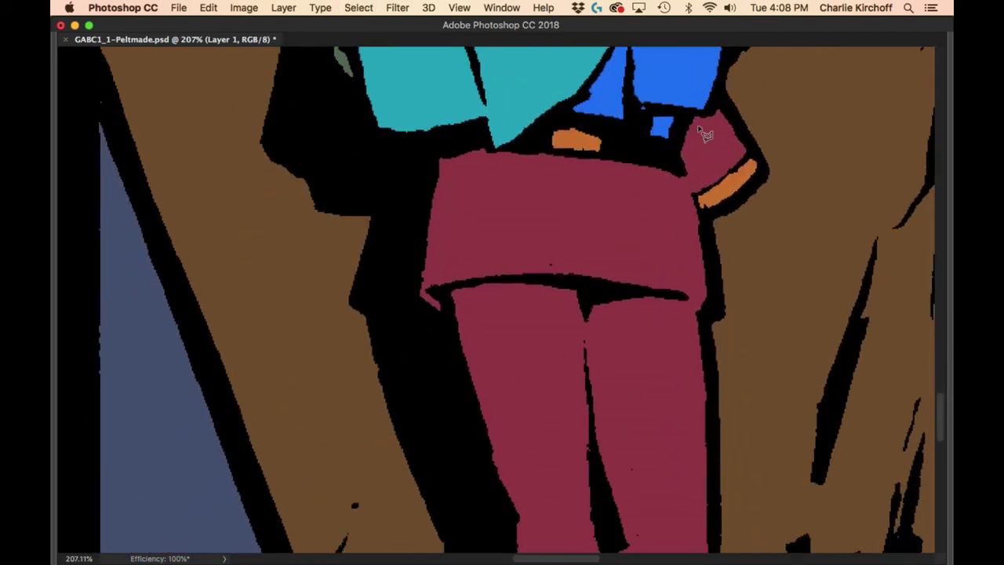
click(637, 257)
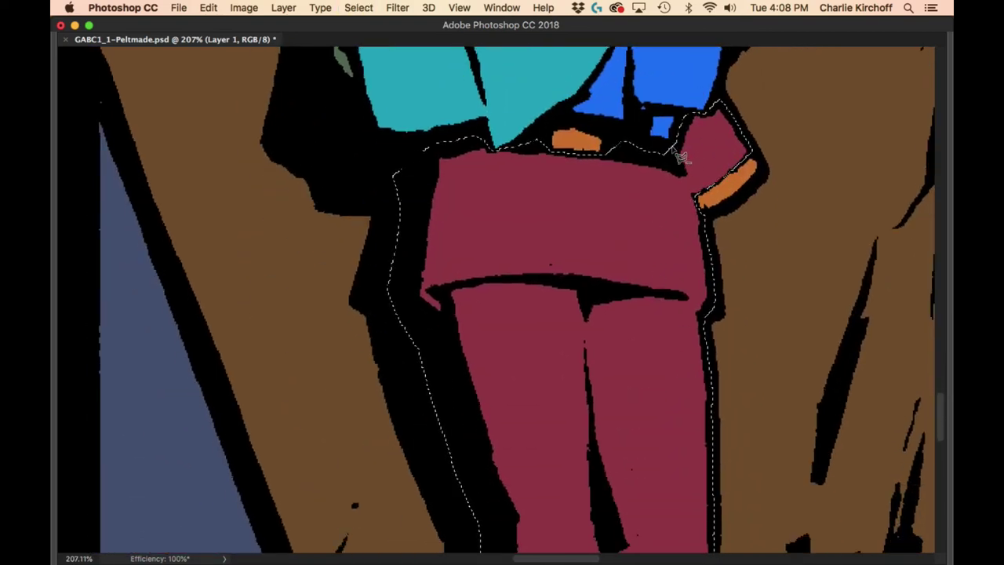
key(alt+BackSpace)
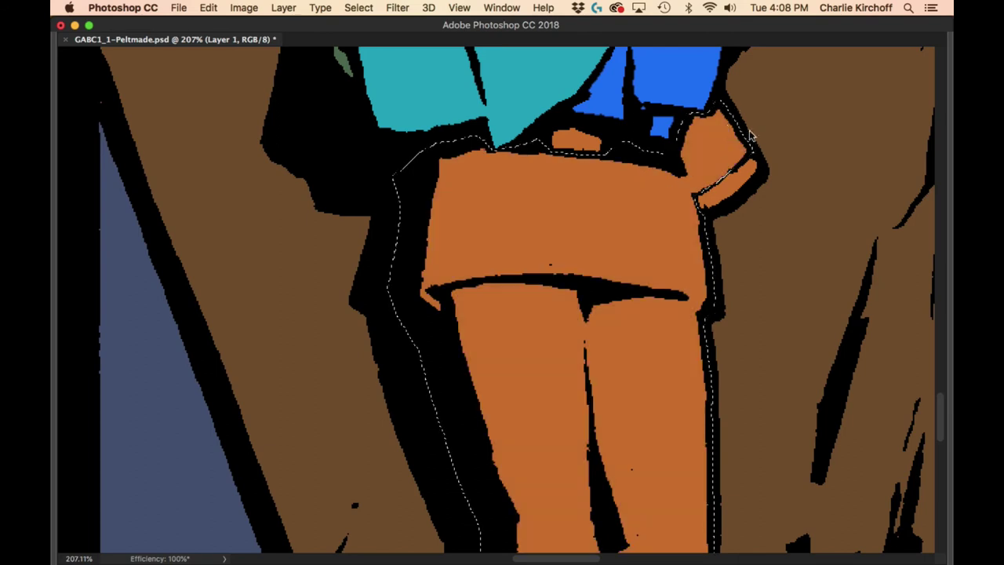
alt+click(717, 157)
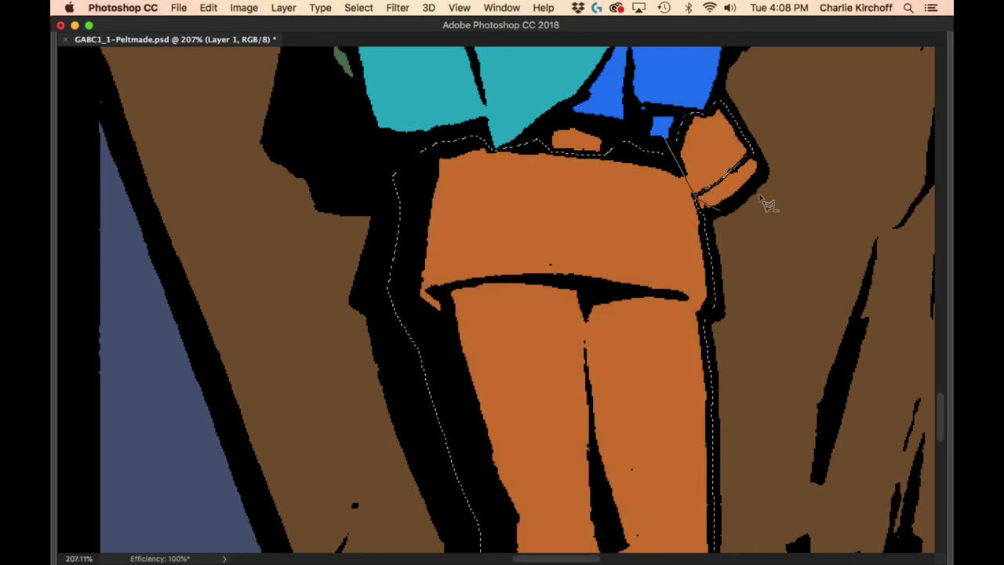
scroll(695, 197, up, 5)
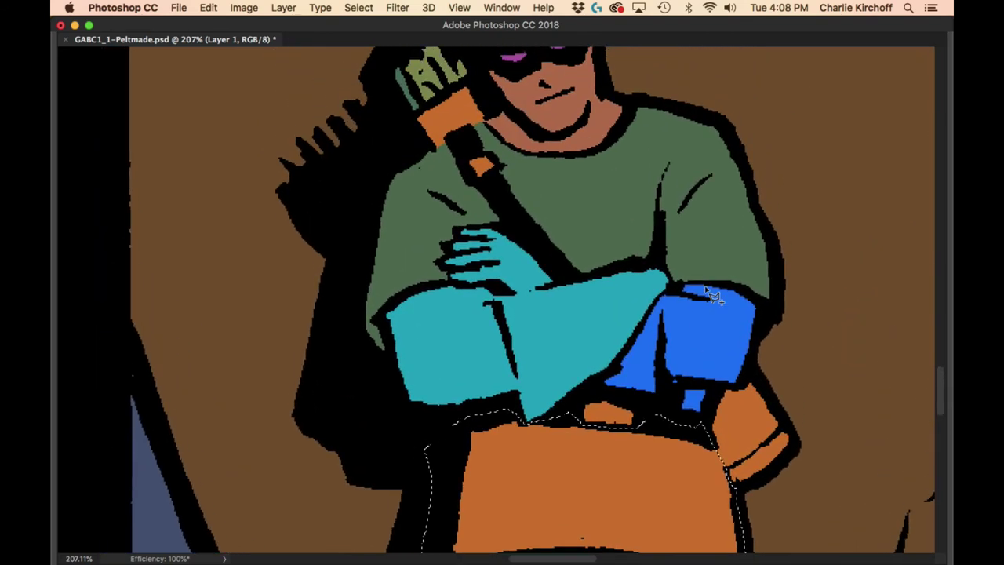
alt+click(667, 168)
key(alt+BackSpace)
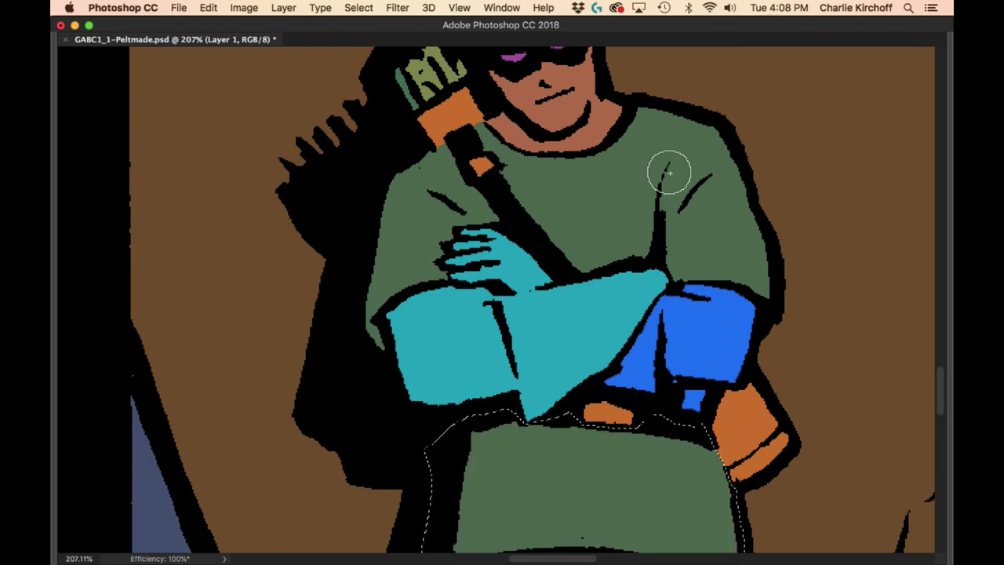
key(ctrl+d)
Step: Select the lower trouser leg and outline the lower leg area
scroll(743, 445, down, 10)
click(730, 228)
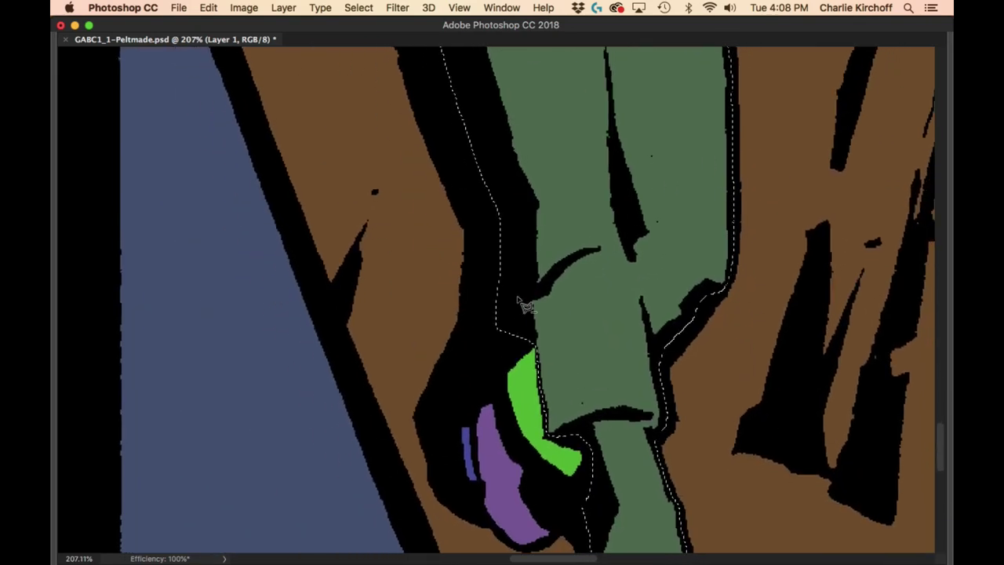
click(497, 355)
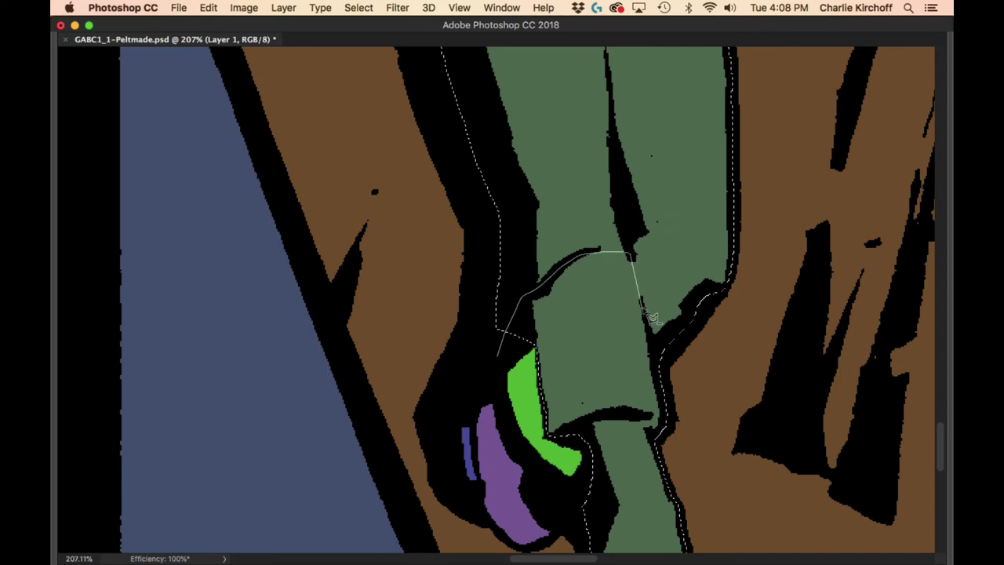
scroll(788, 416, up, 5)
scroll(816, 329, up, 3)
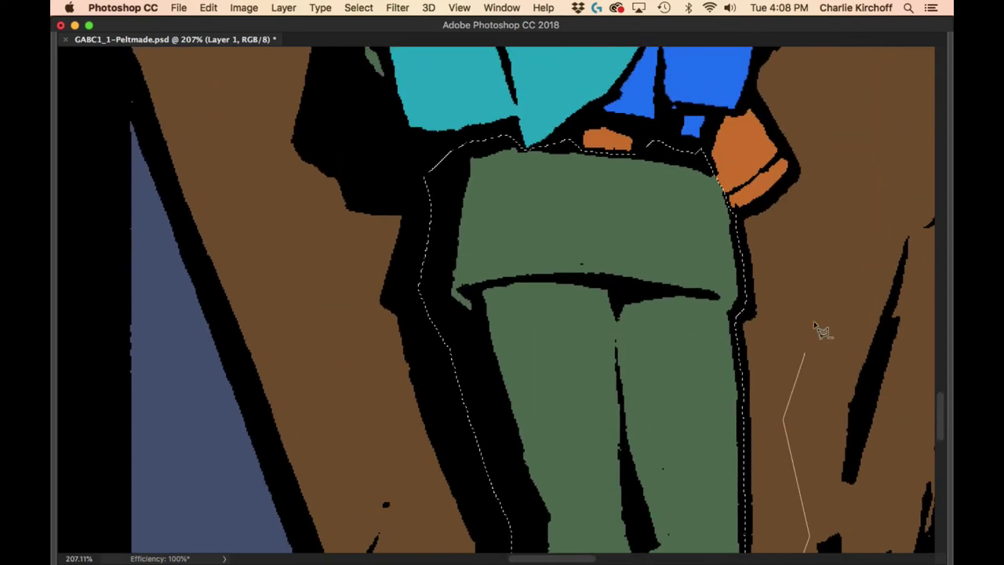
scroll(403, 365, down, 8)
click(533, 294)
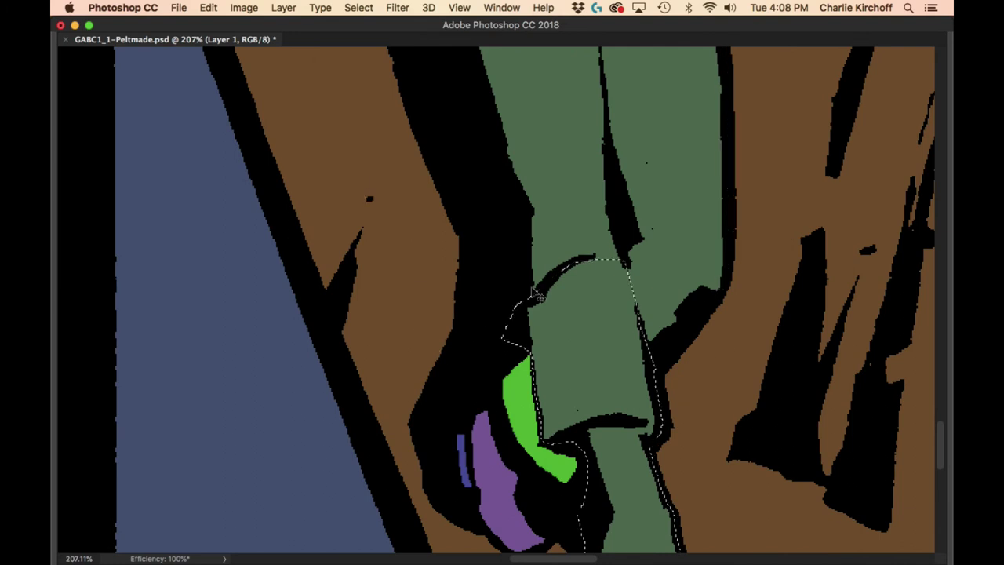
scroll(714, 364, down, 5)
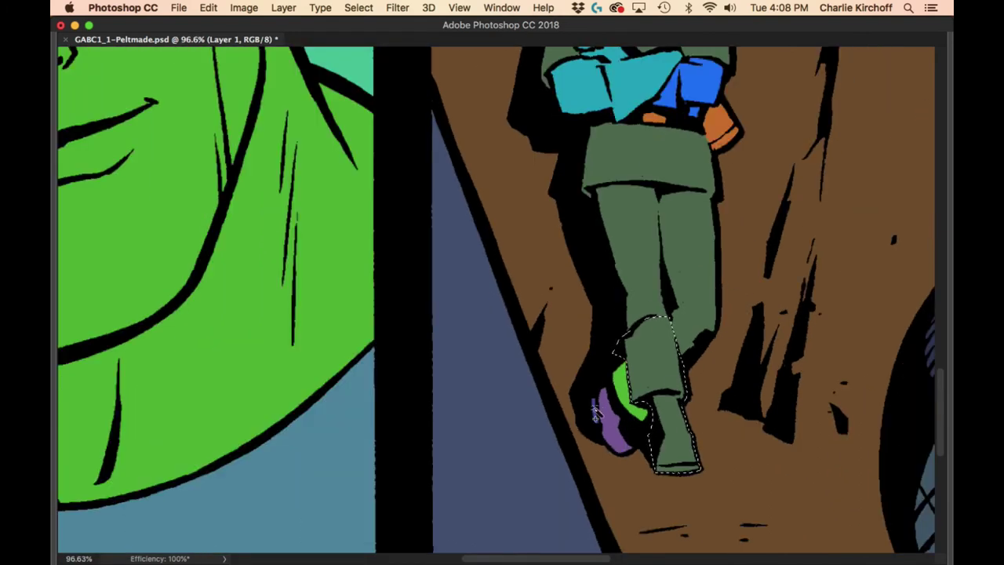
Step: Add both parts of the shoe to the selection and fill the boots red
click(595, 412)
click(642, 414)
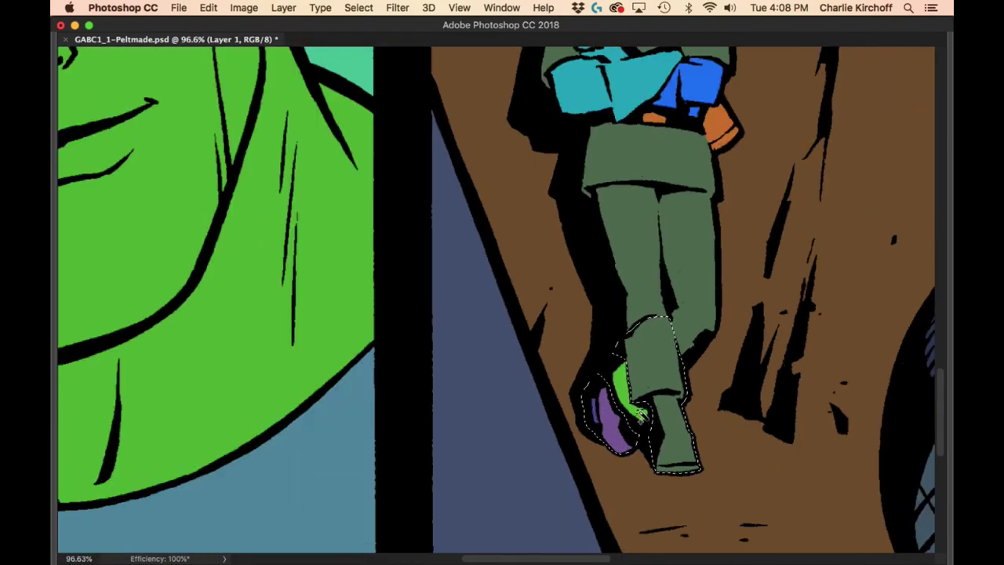
drag(806, 184, 753, 348)
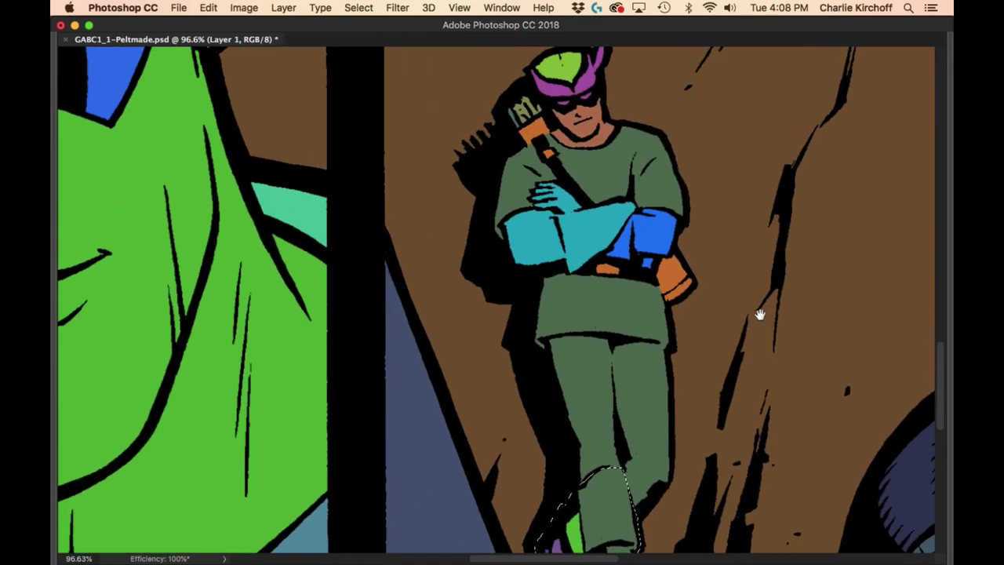
scroll(706, 458, down, 2)
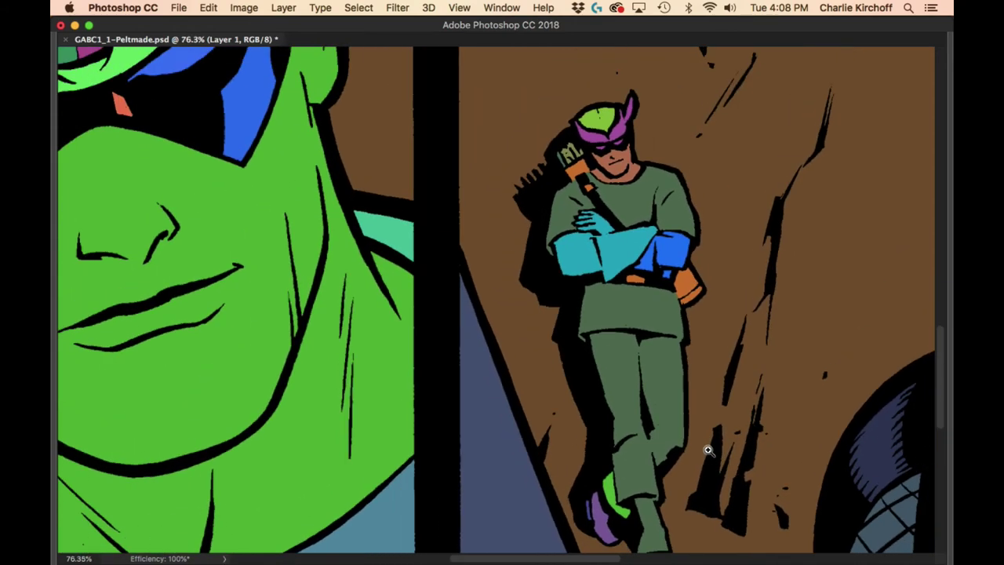
scroll(706, 456, down, 1)
scroll(706, 456, down, 2)
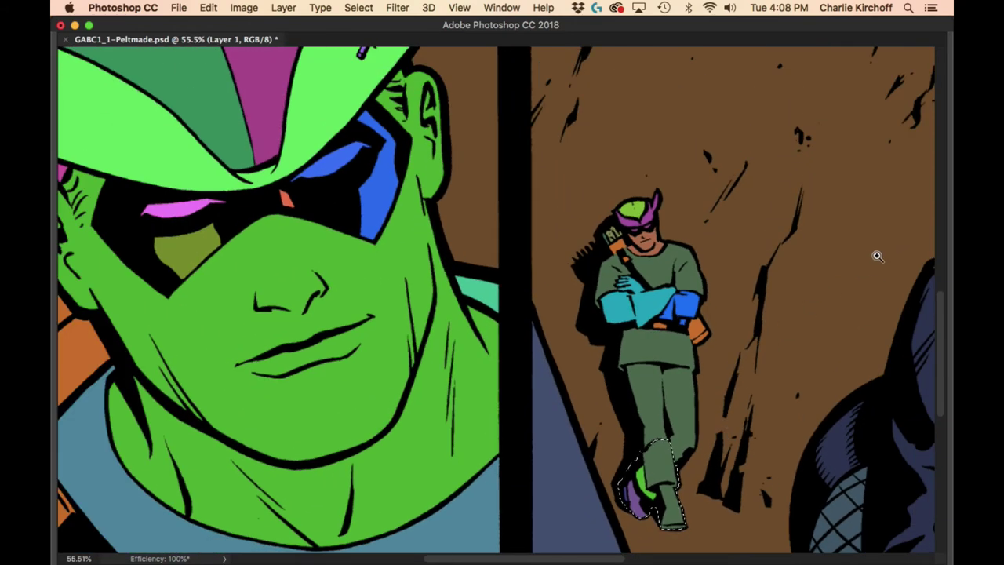
key(Tab)
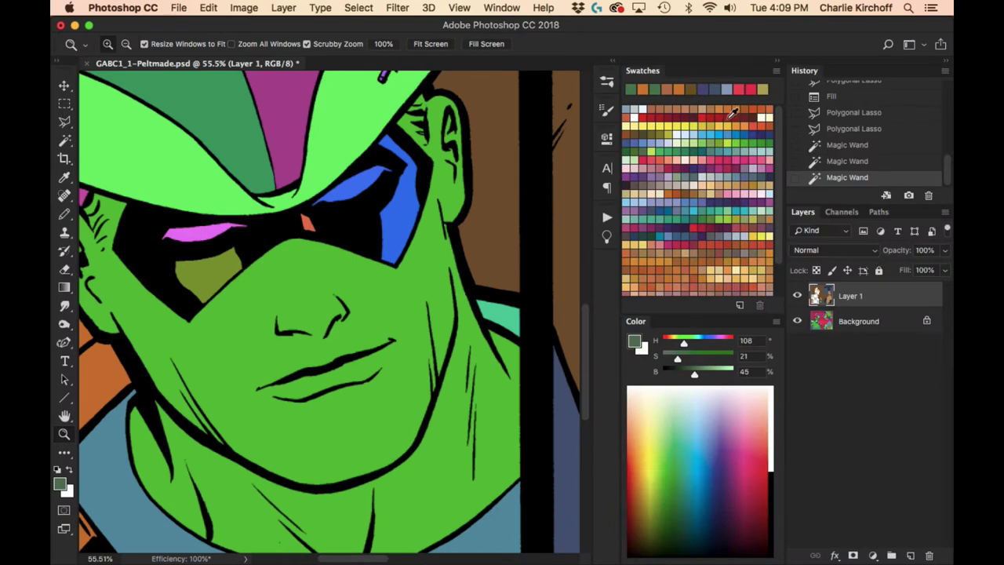
key(Tab)
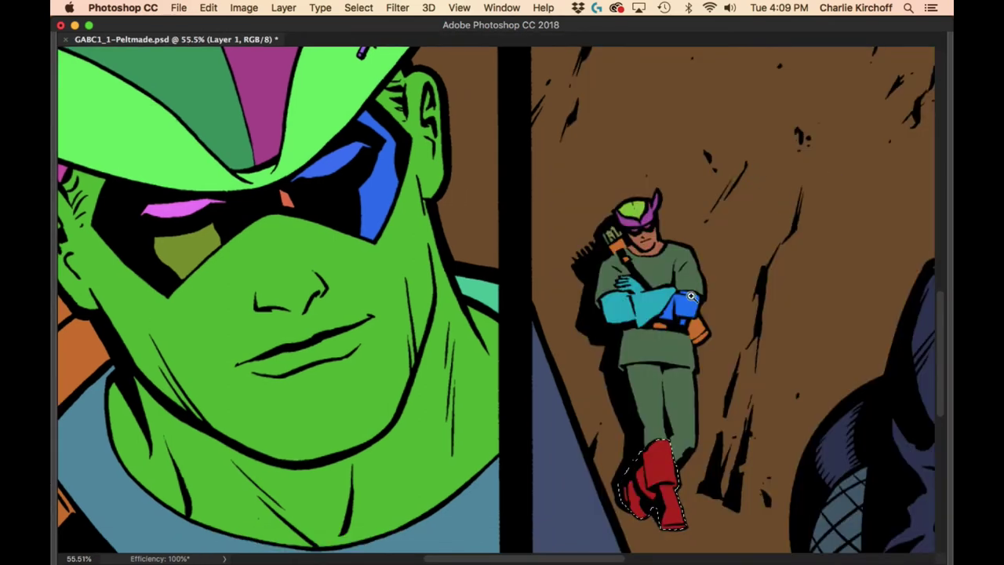
key(super+d)
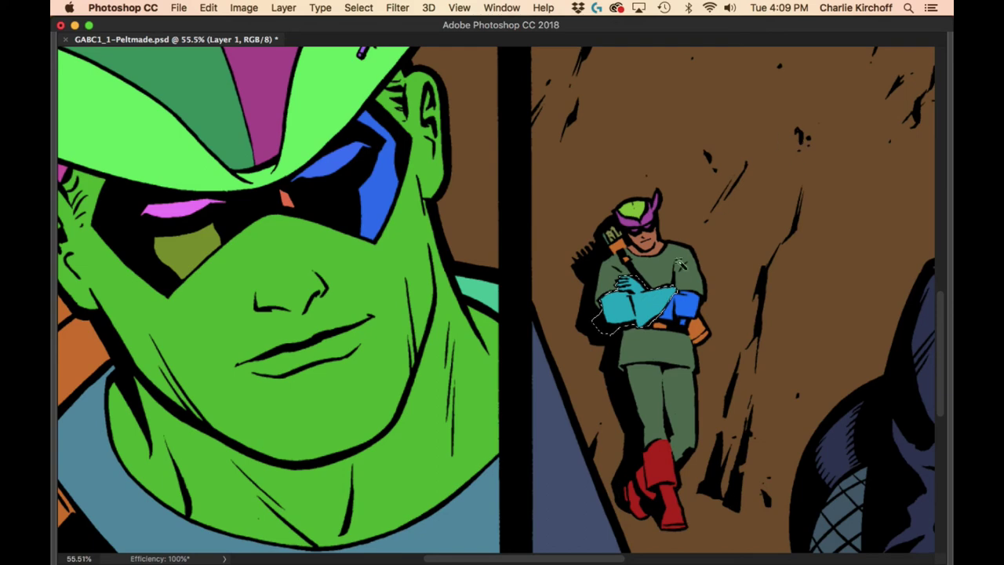
Step: Fill the selected blue and cyan gloves red
scroll(710, 227, up, 1)
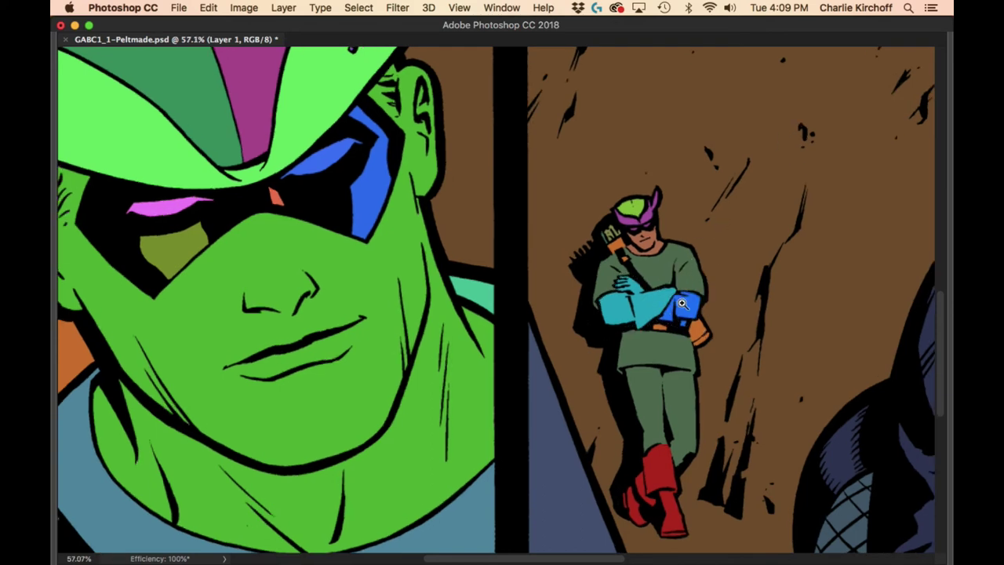
scroll(710, 227, up, 5)
key(alt+BackSpace)
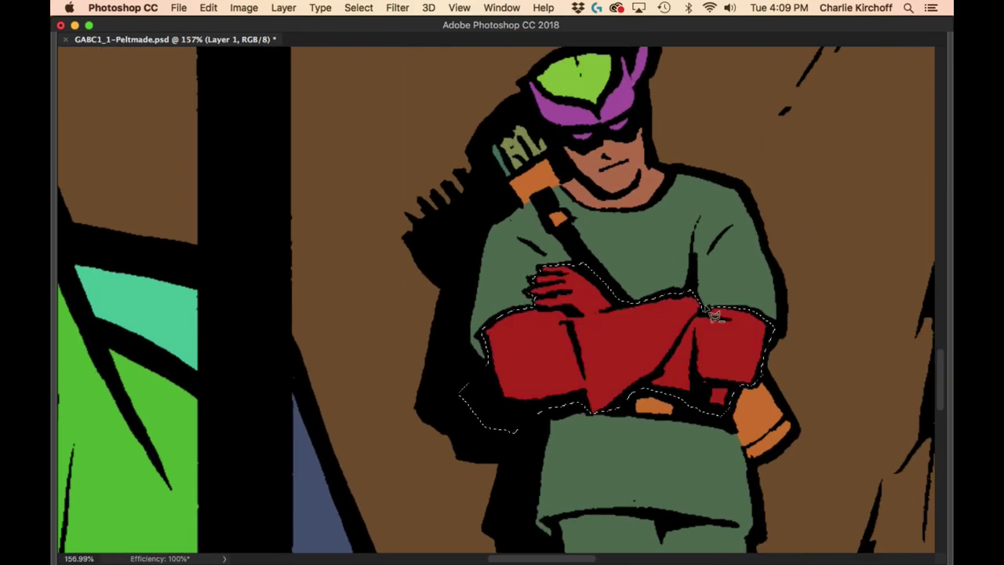
Step: Lasso the gloved hands out of the selection and fill the remaining forearms with brown skin tone
shift+click(696, 308)
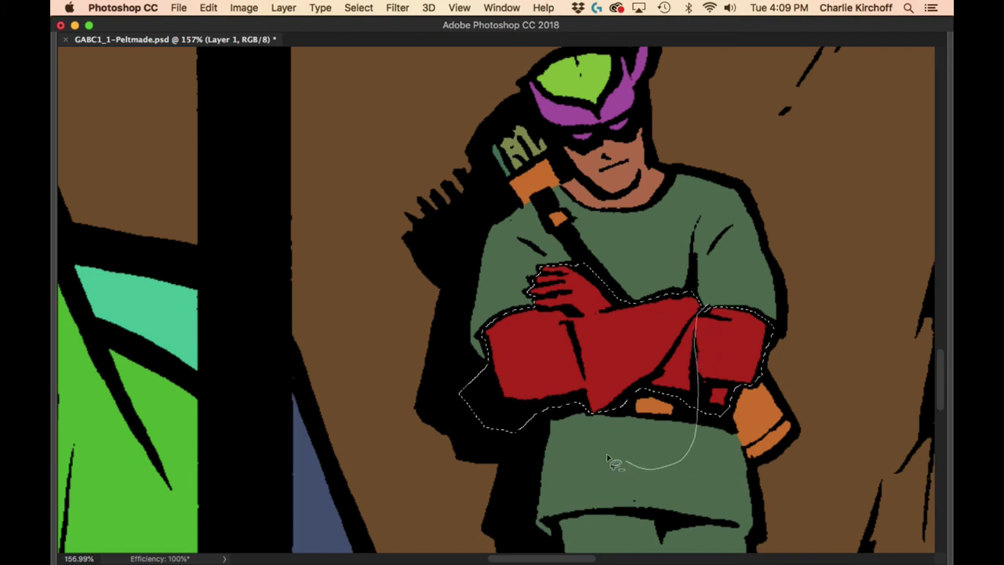
drag(594, 401, 573, 333)
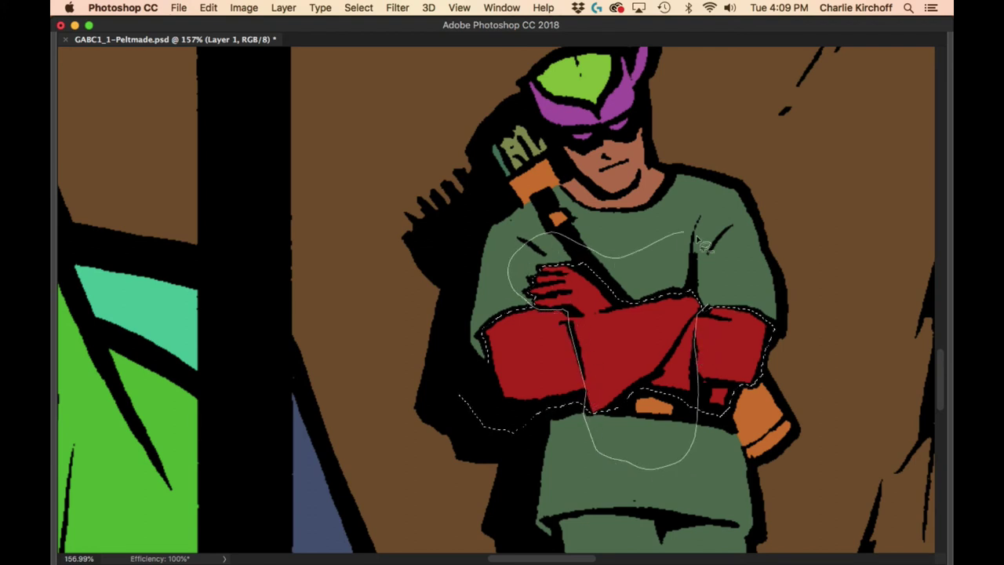
drag(725, 286, 724, 265)
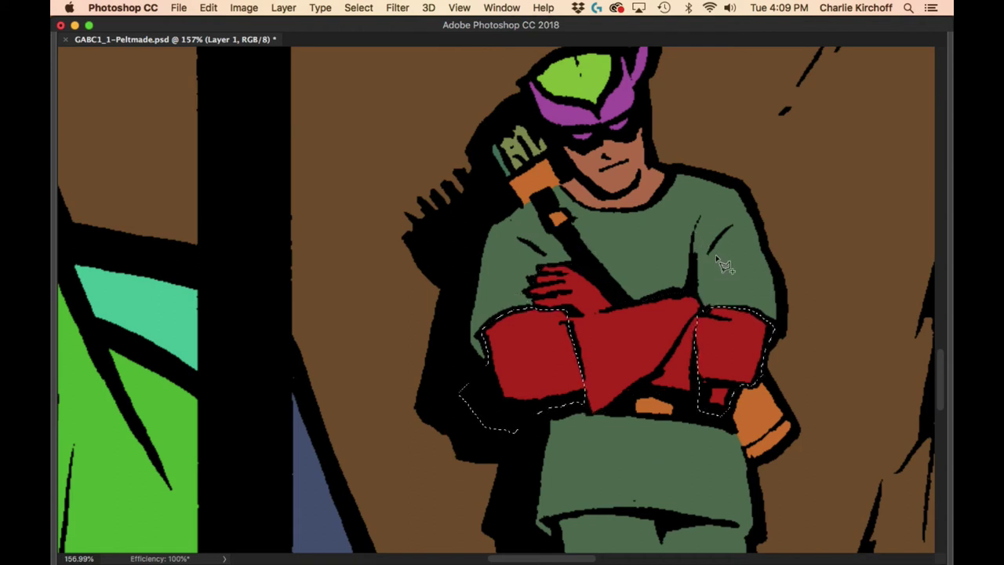
key(alt+BackSpace)
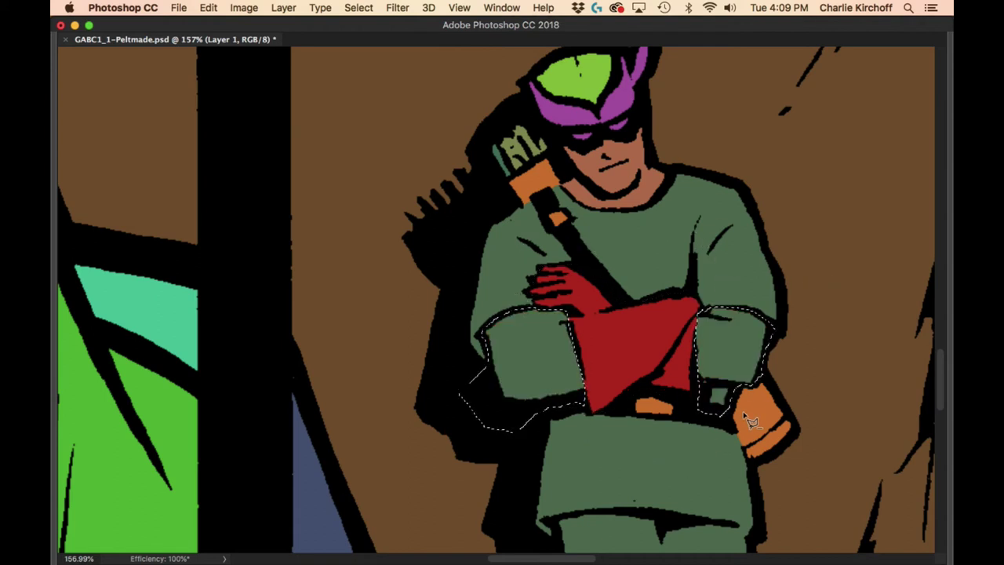
drag(716, 391, 774, 415)
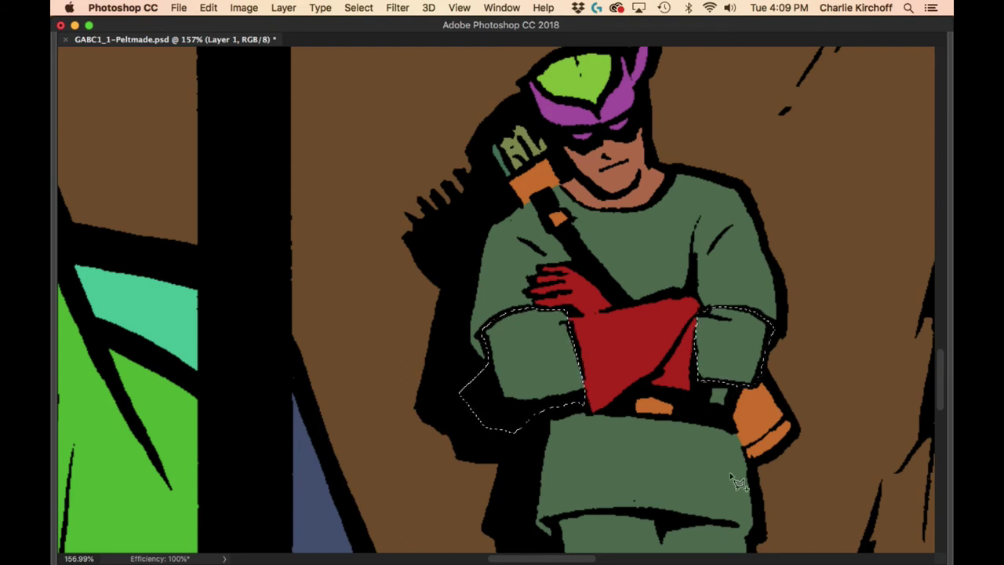
key(Tab)
key(Tab)
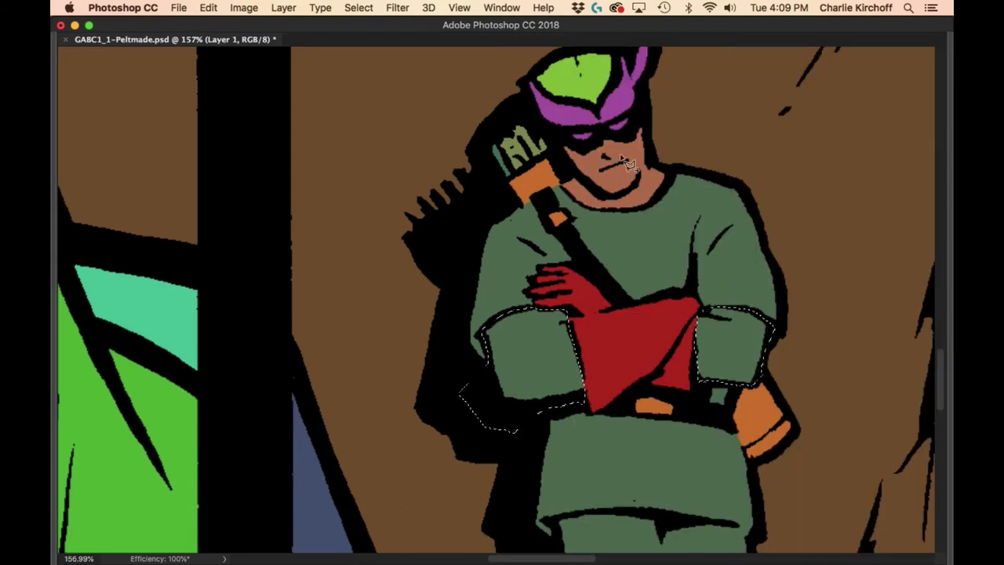
key(Delete)
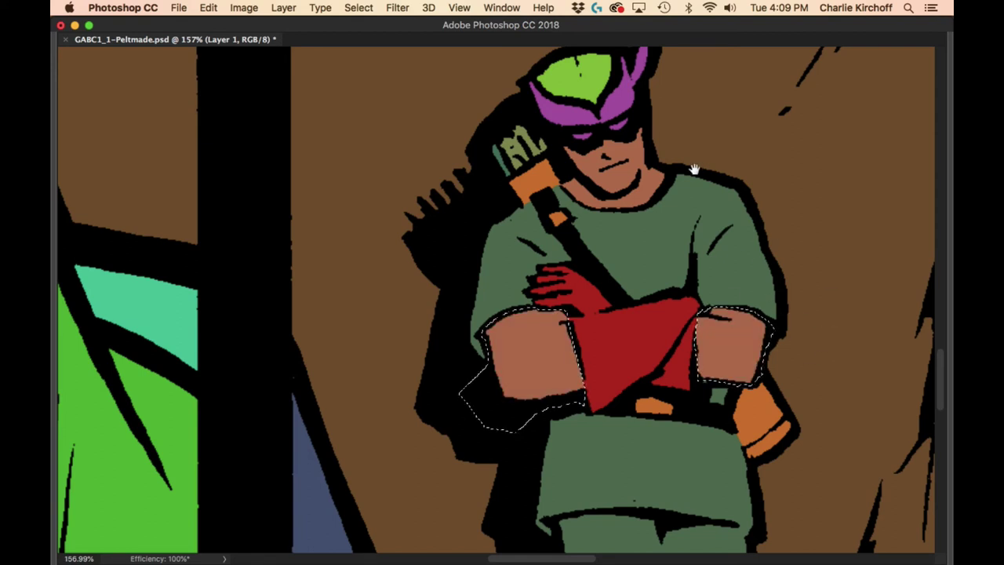
scroll(695, 168, up, 5)
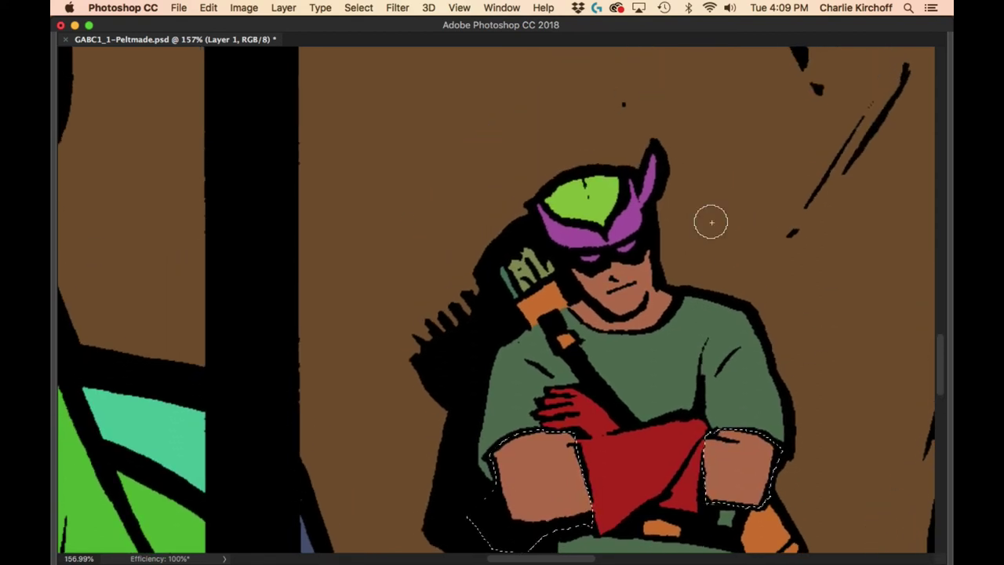
Step: Select the hat including its purple part, remove the red feather, and fill it green
key(super+d)
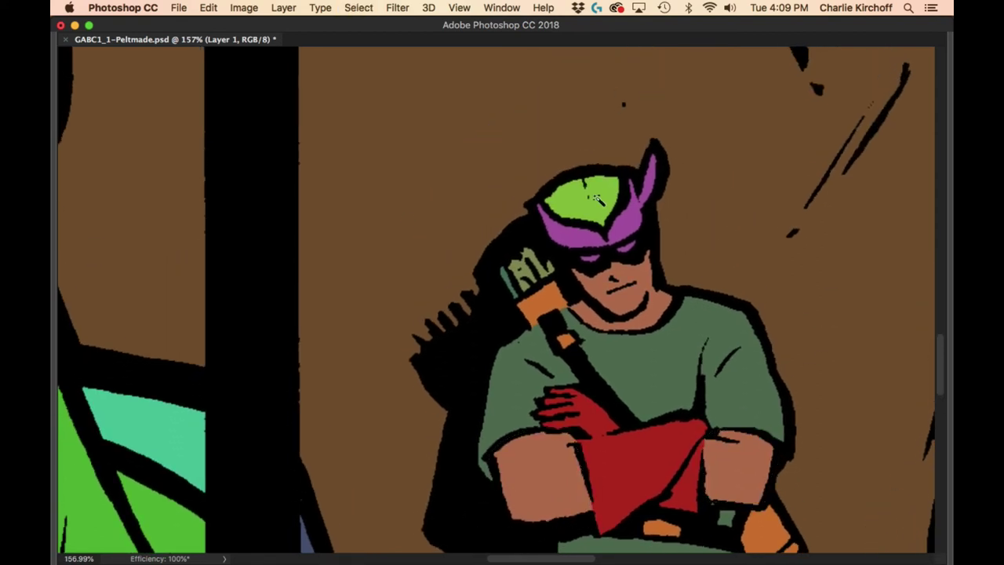
shift+click(630, 231)
key(alt+BackSpace)
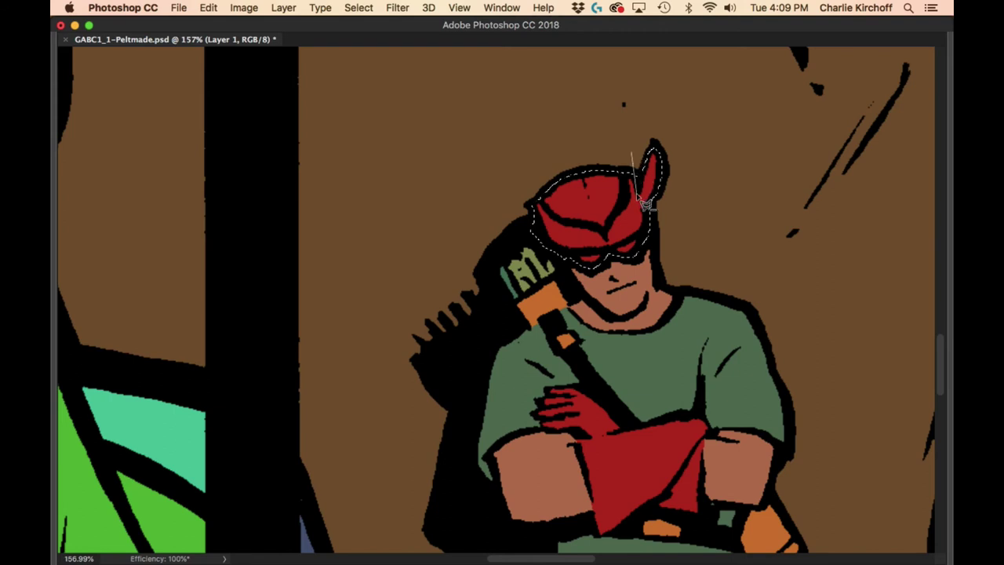
alt+click(645, 203)
key(b)
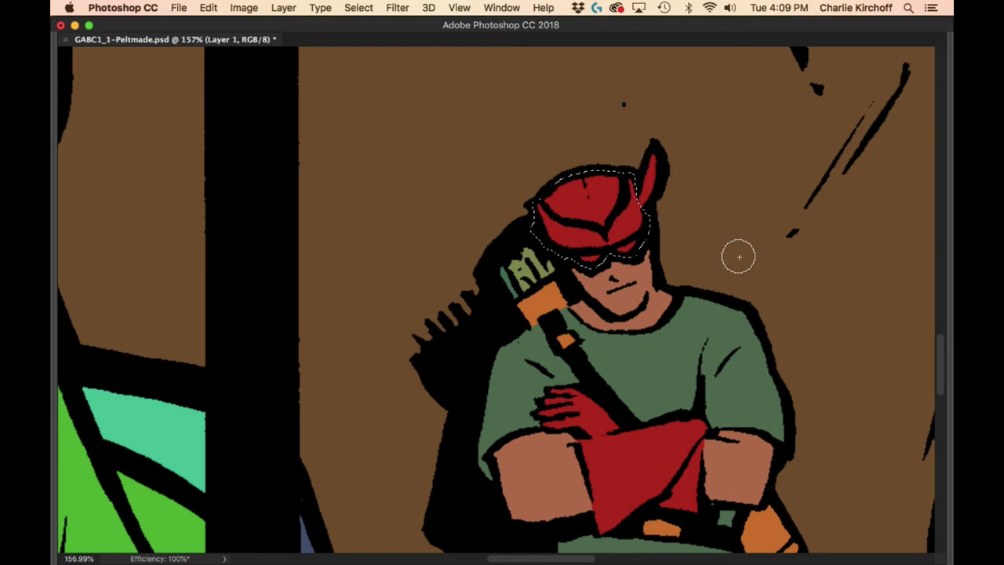
key(ctrl+BackSpace)
key(l)
Step: Isolate the mask lenses from the hat selection and fill them pale blue-grey
click(565, 325)
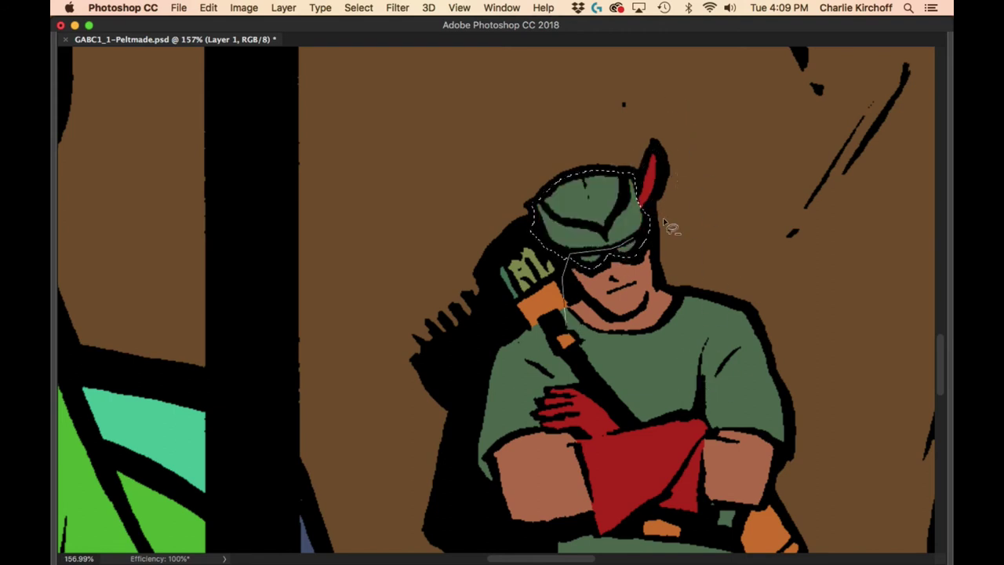
drag(670, 227, 502, 284)
key(Tab)
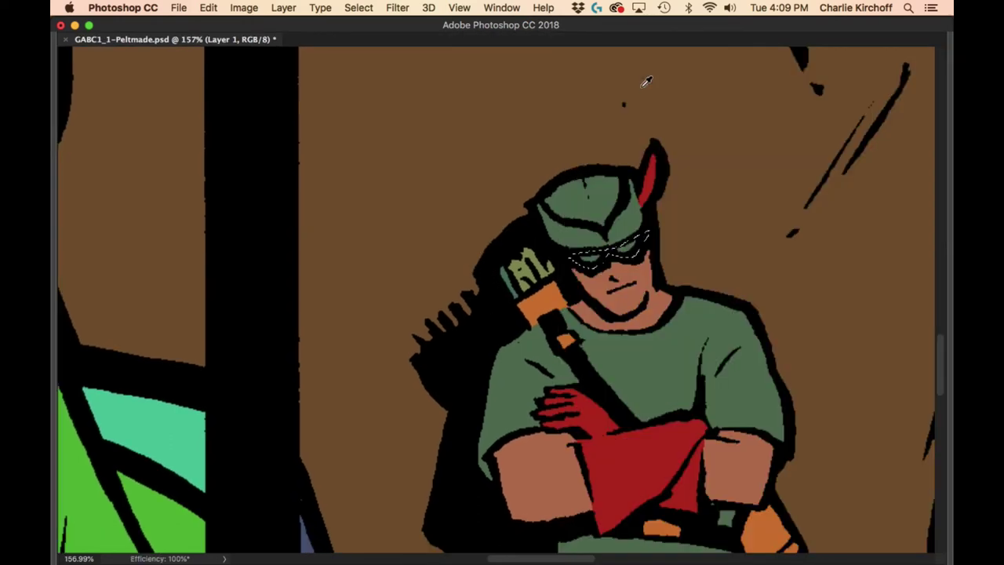
key(Tab)
click(549, 254)
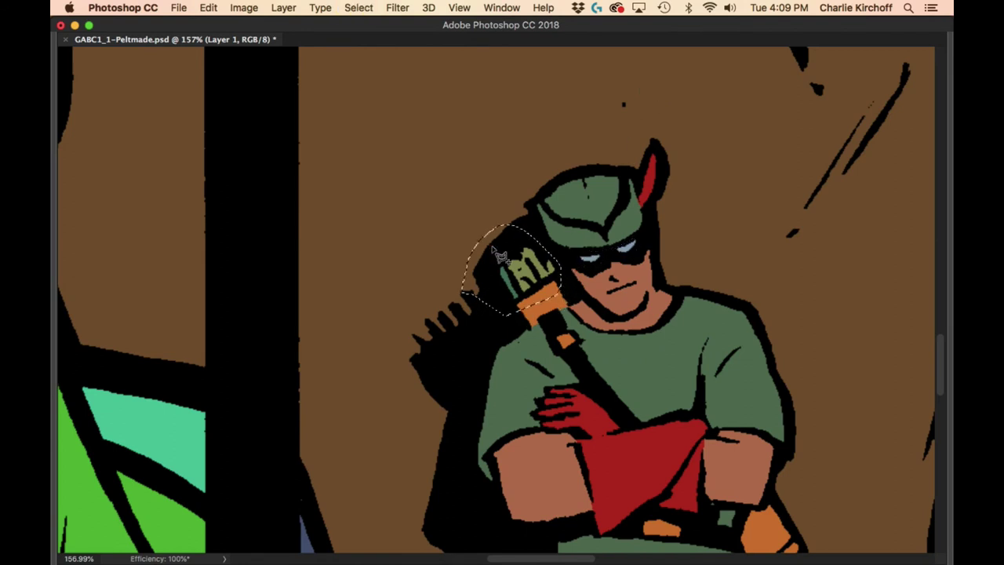
key(Tab)
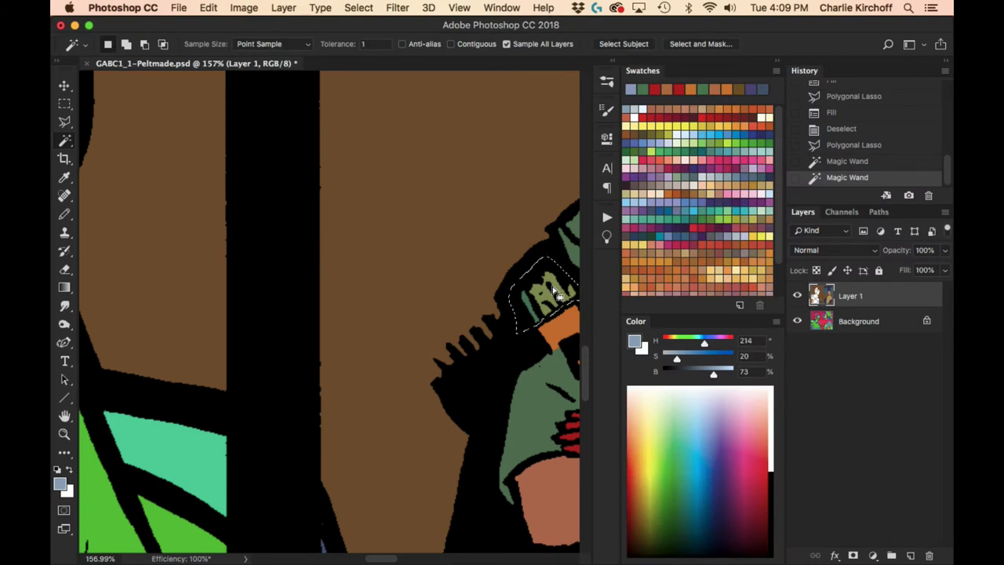
key(Tab)
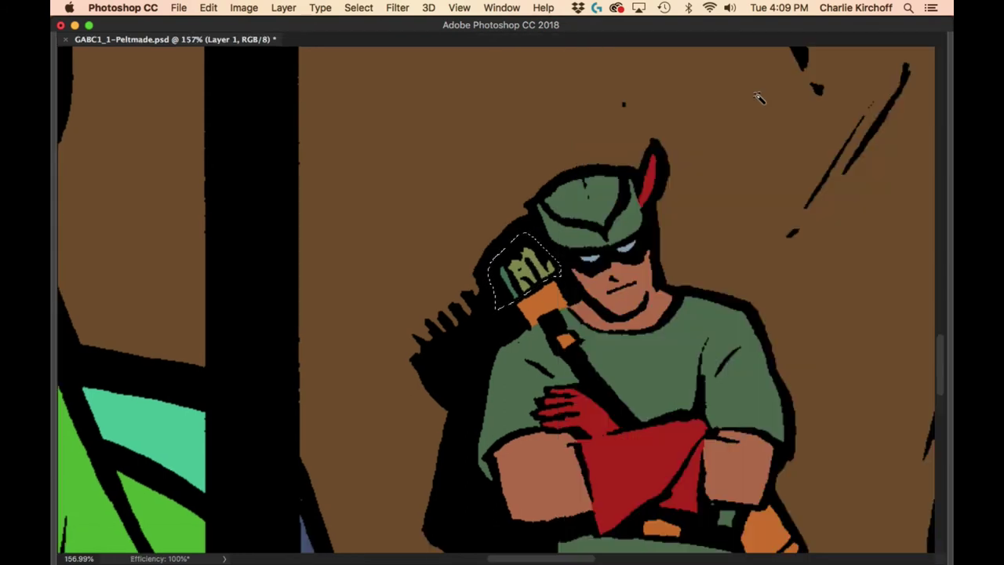
key(super+0)
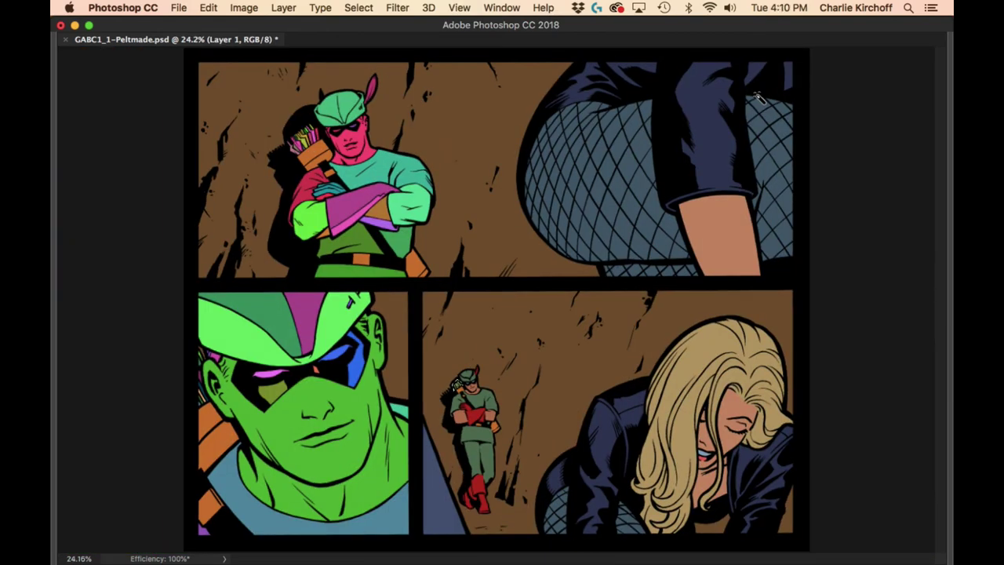
Step: Lasso the arrows in the top archer's quiver and fill them olive green
scroll(267, 339, up, 5)
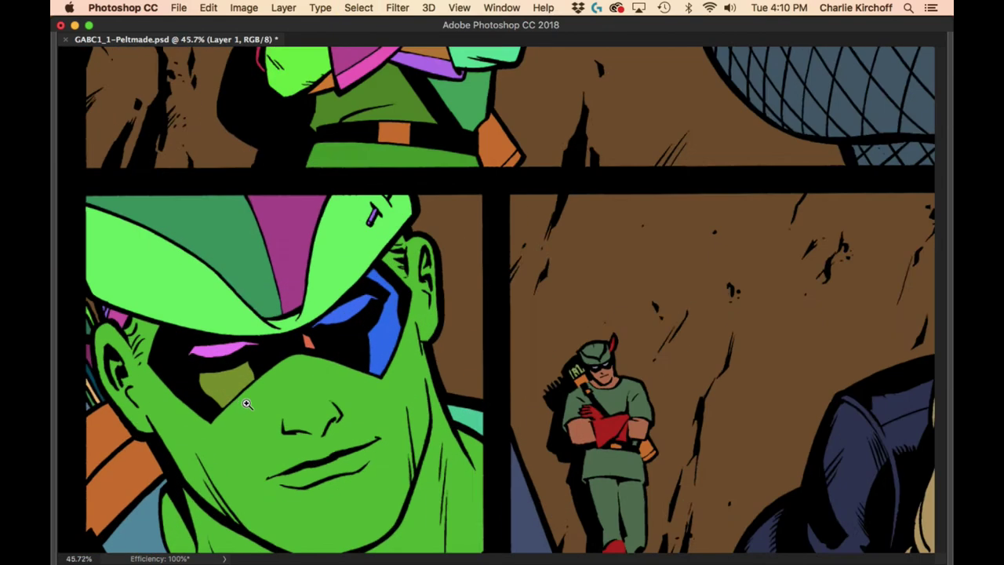
drag(190, 392, 353, 392)
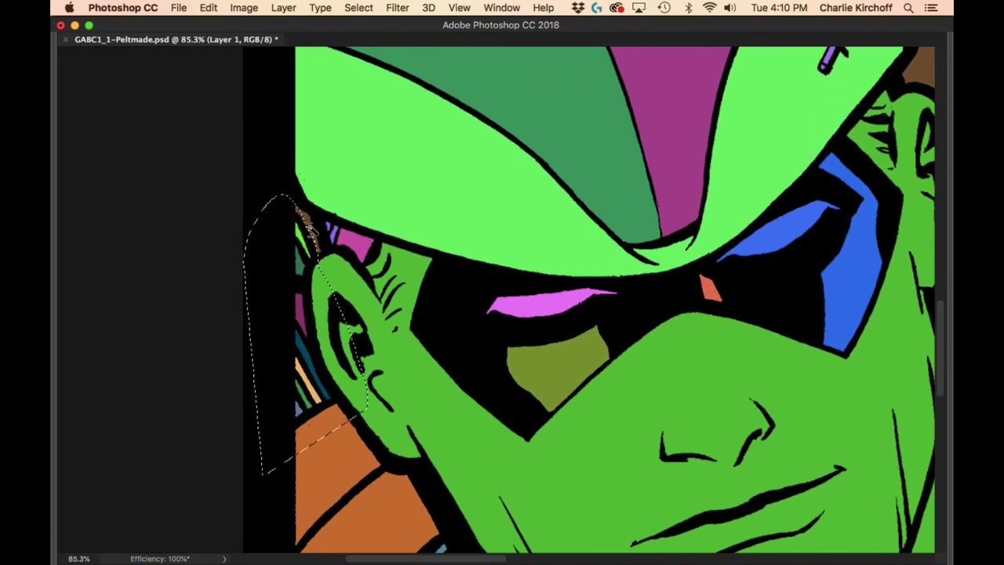
drag(304, 218, 259, 424)
key(super+0)
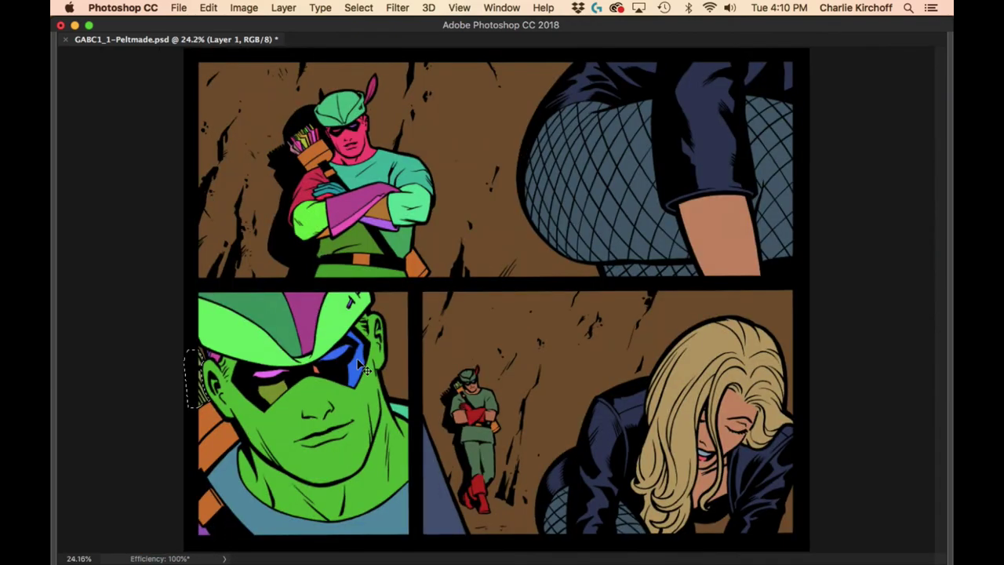
scroll(302, 134, up, 3)
scroll(430, 246, up, 3)
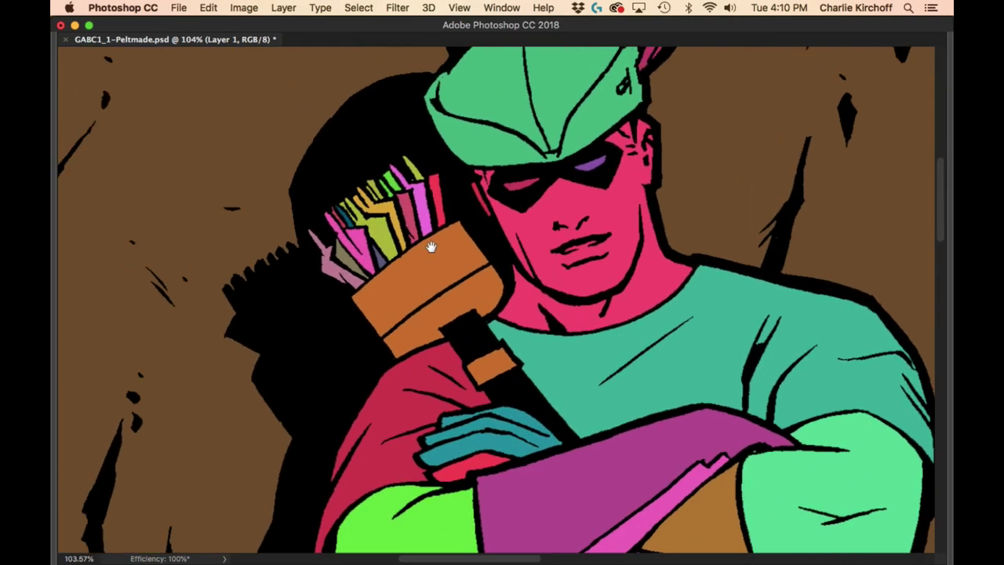
click(357, 338)
drag(486, 225, 421, 115)
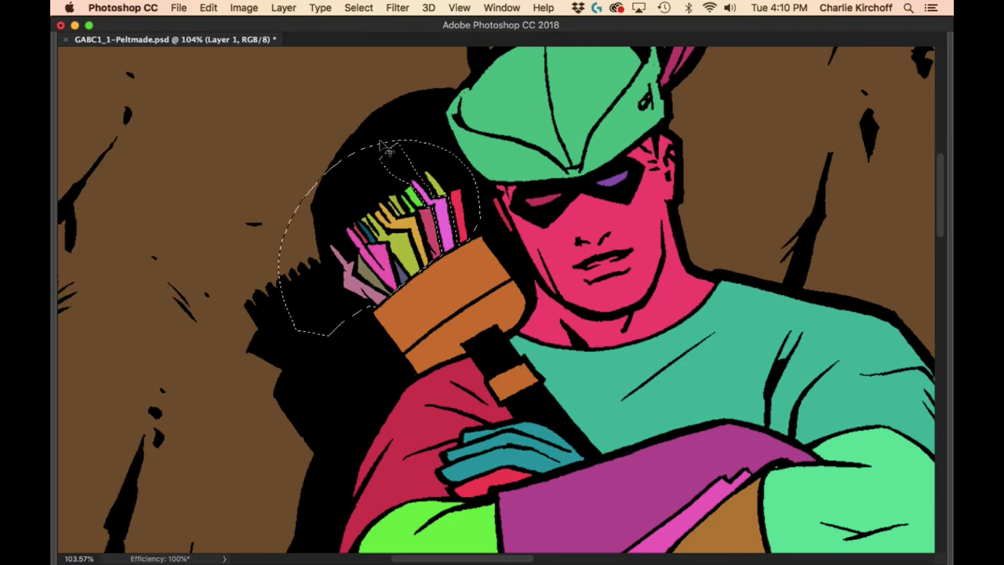
drag(421, 115, 355, 110)
key(alt+BackSpace)
Step: Fill the close-up collar and the top archer's torso and belt a muted dark grey-green, then deselect
key(super+0)
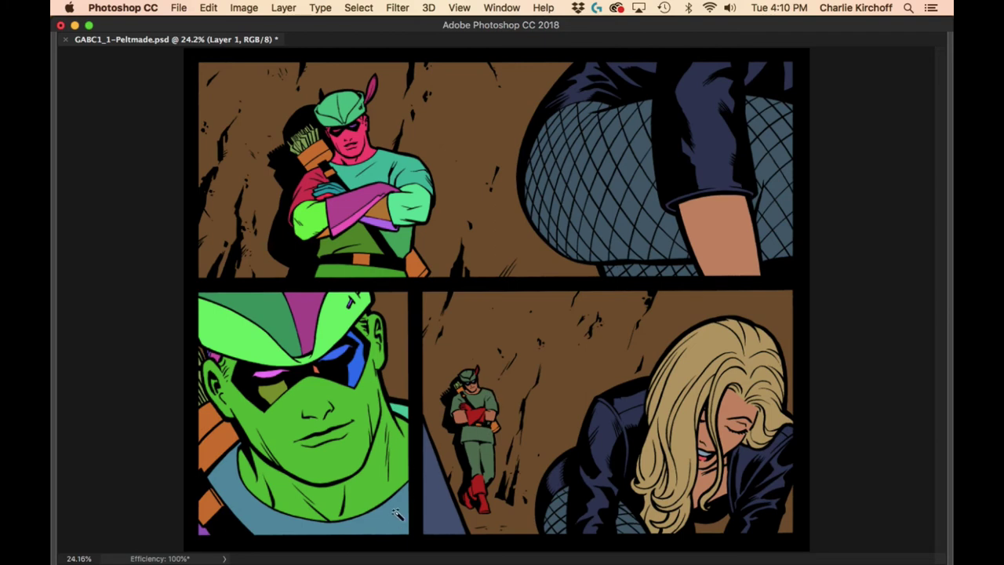
drag(402, 407, 201, 526)
mouse_move(365, 243)
mouse_down()
mouse_move(389, 275)
mouse_move(334, 161)
mouse_up()
key(alt+BackSpace)
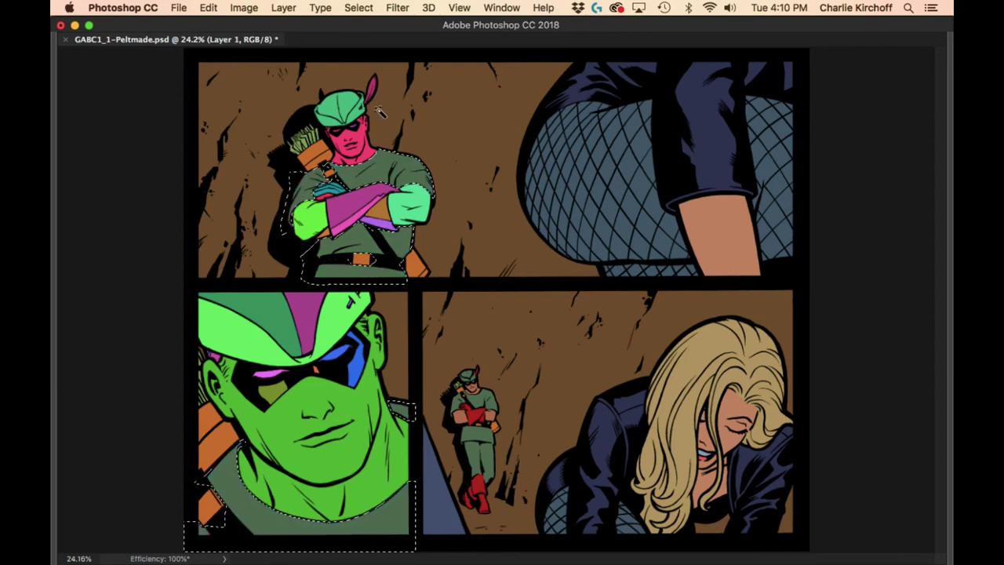
key(ctrl+d)
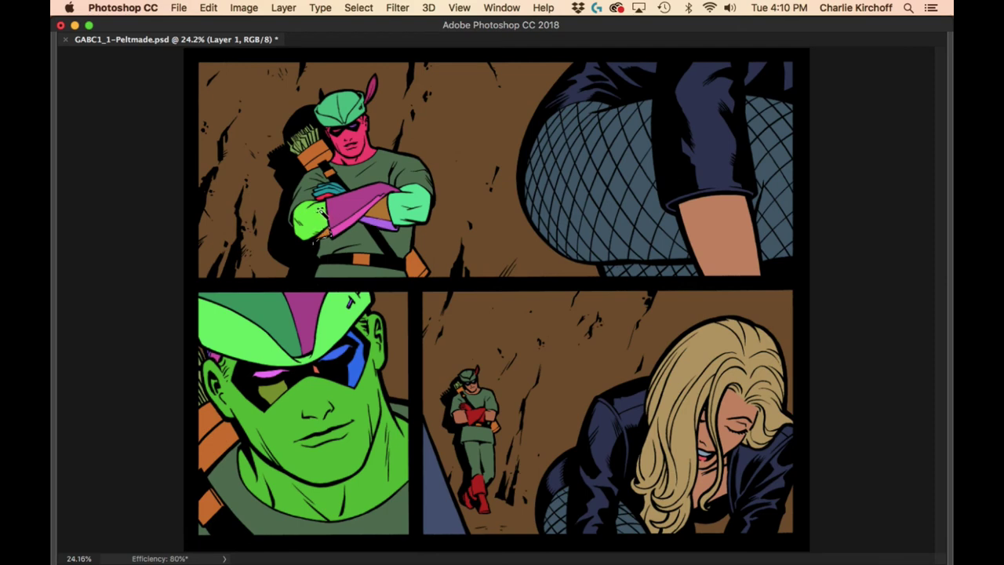
Step: Select the close-up green face and the top archer's pink face and forearms, and fill them brown skin tone
shift+click(344, 455)
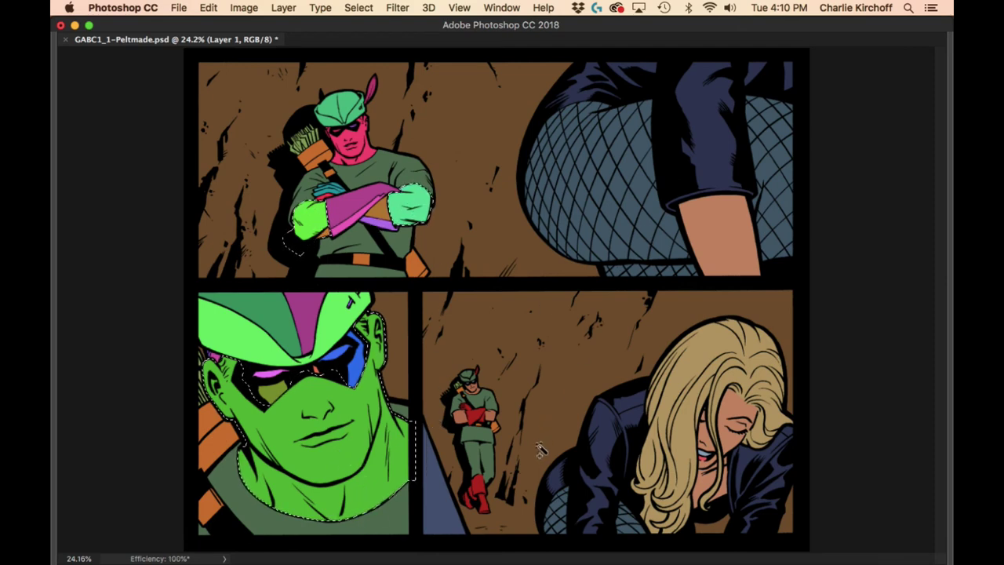
shift+click(343, 139)
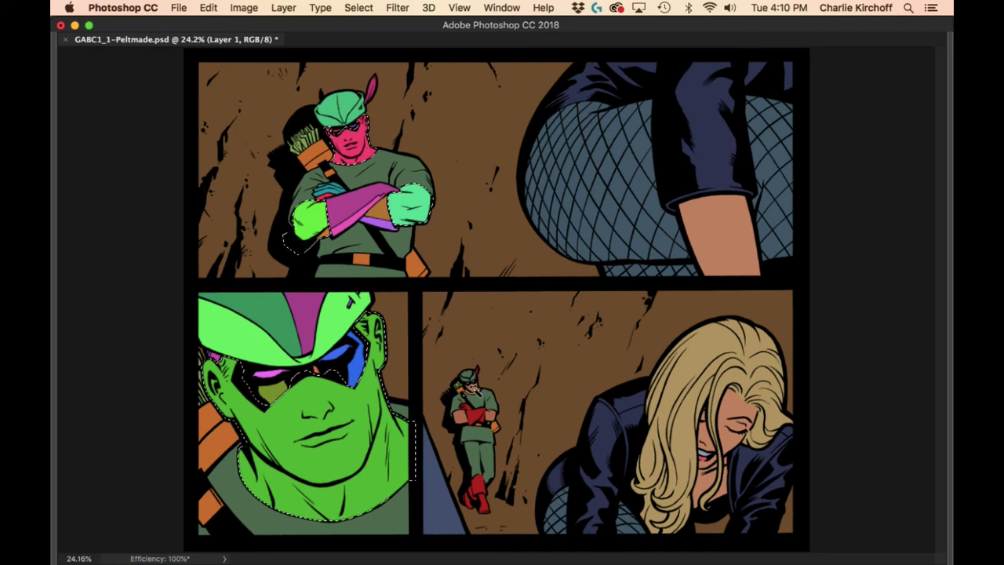
key(alt+BackSpace)
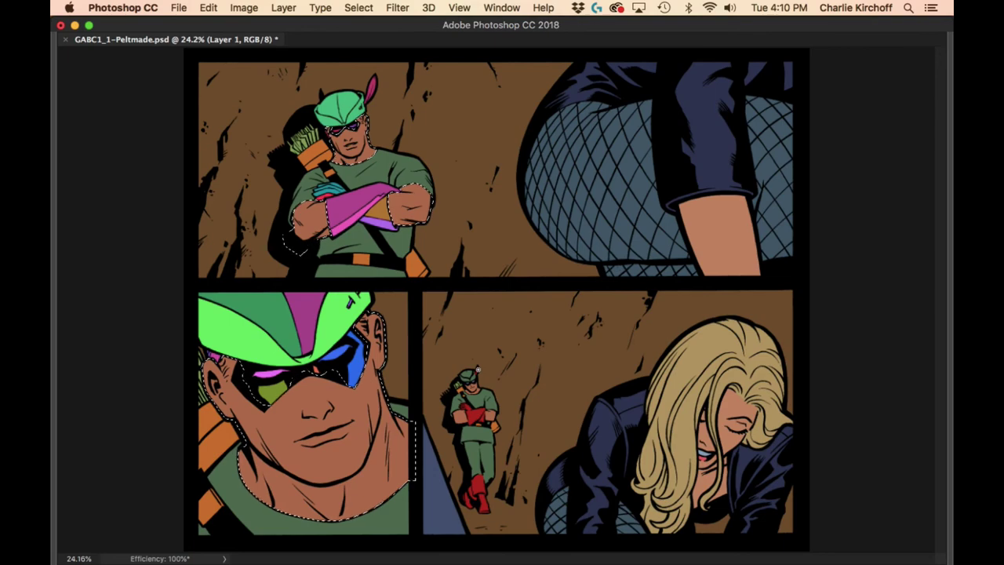
key(ctrl+d)
Step: Zoom and pan around the page to the close-up face and the top archer's face
scroll(335, 168, up, 5)
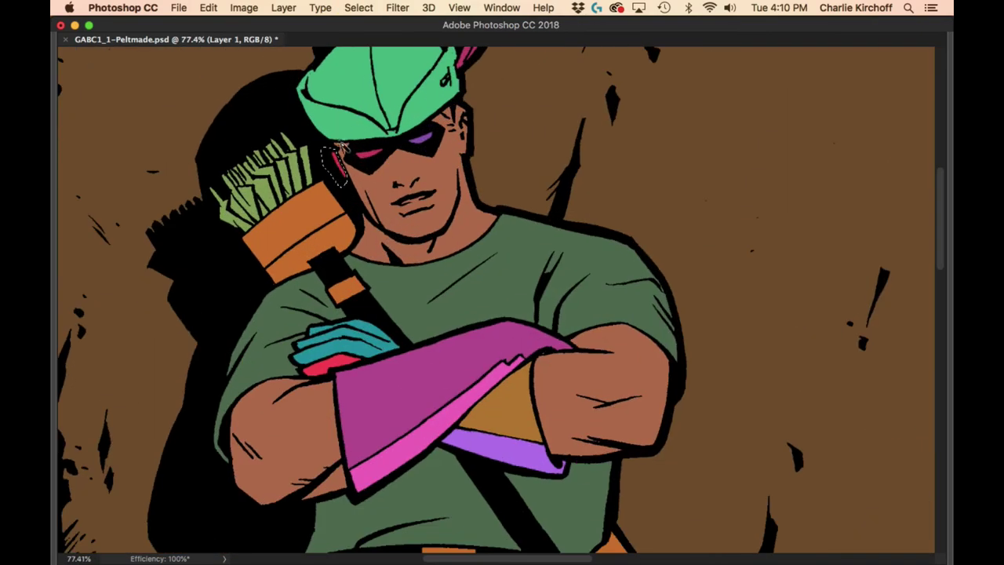
key(ctrl+0)
scroll(248, 313, up, 5)
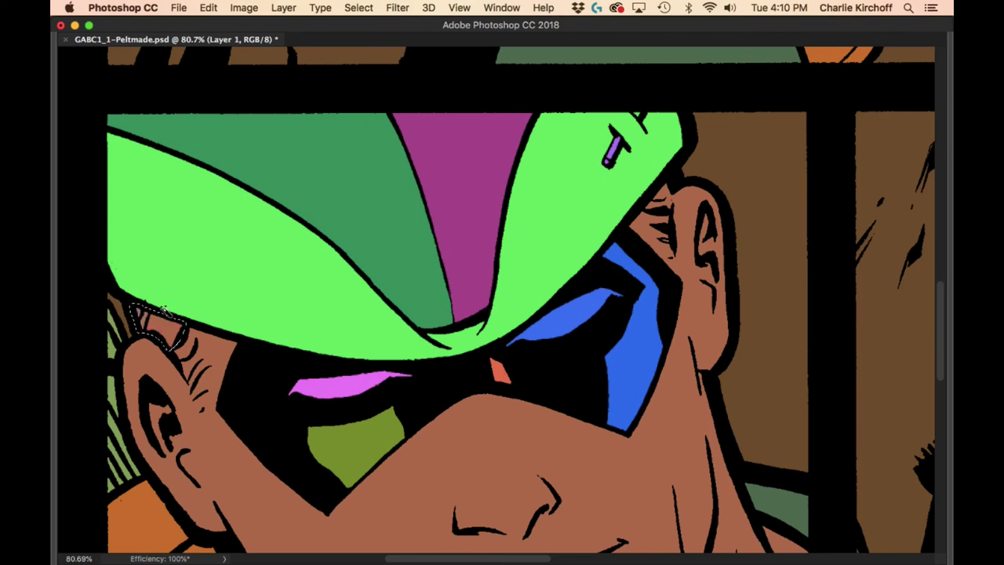
key(ctrl+0)
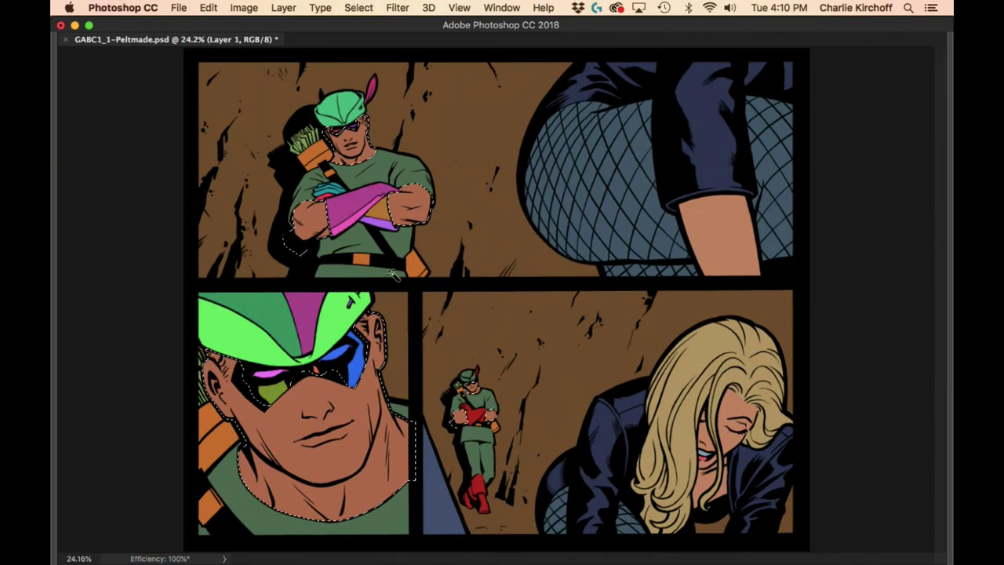
scroll(370, 345, up, 5)
key(ctrl+d)
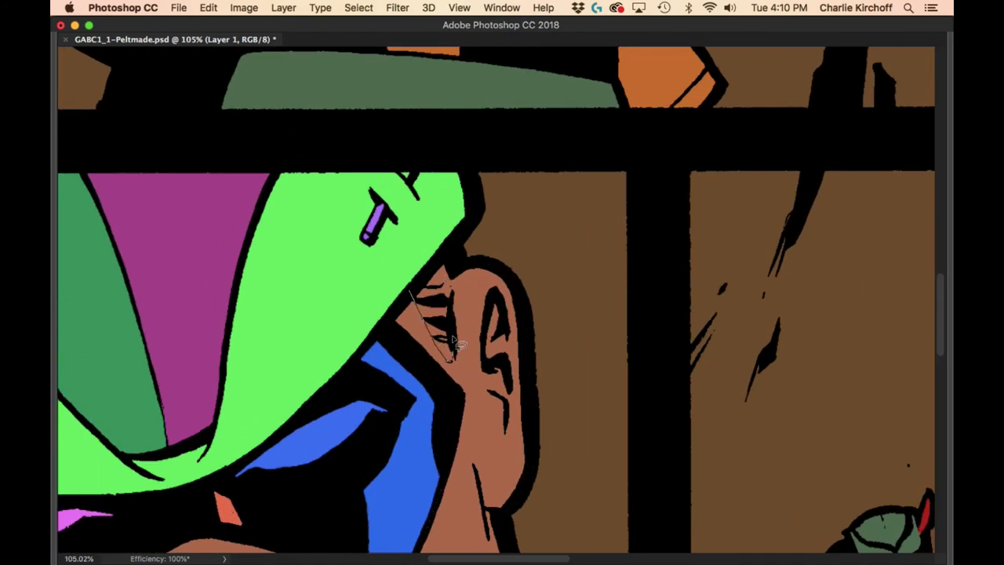
mouse_move(394, 359)
mouse_down()
mouse_move(488, 340)
mouse_move(659, 229)
mouse_up()
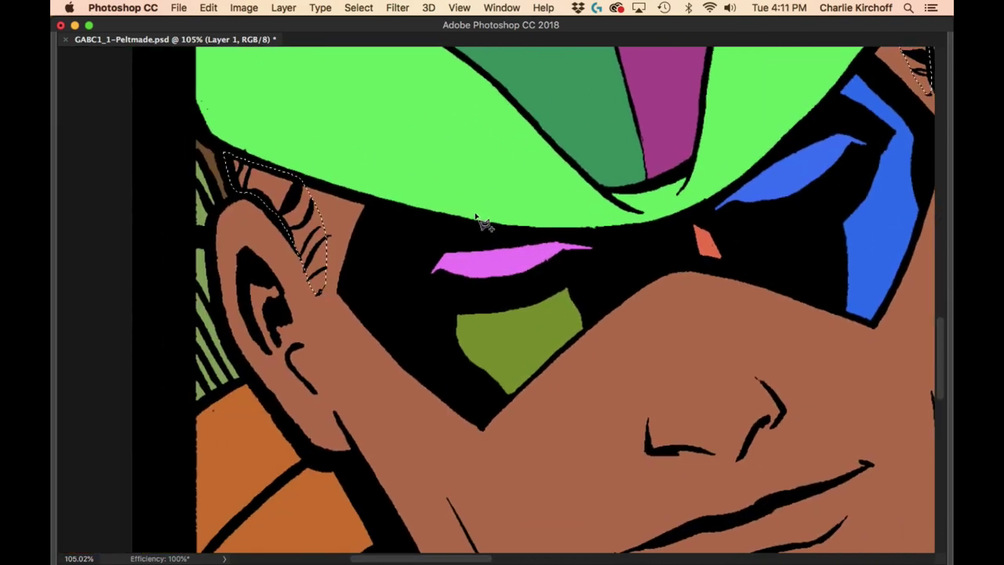
key(ctrl+0)
scroll(355, 127, up, 5)
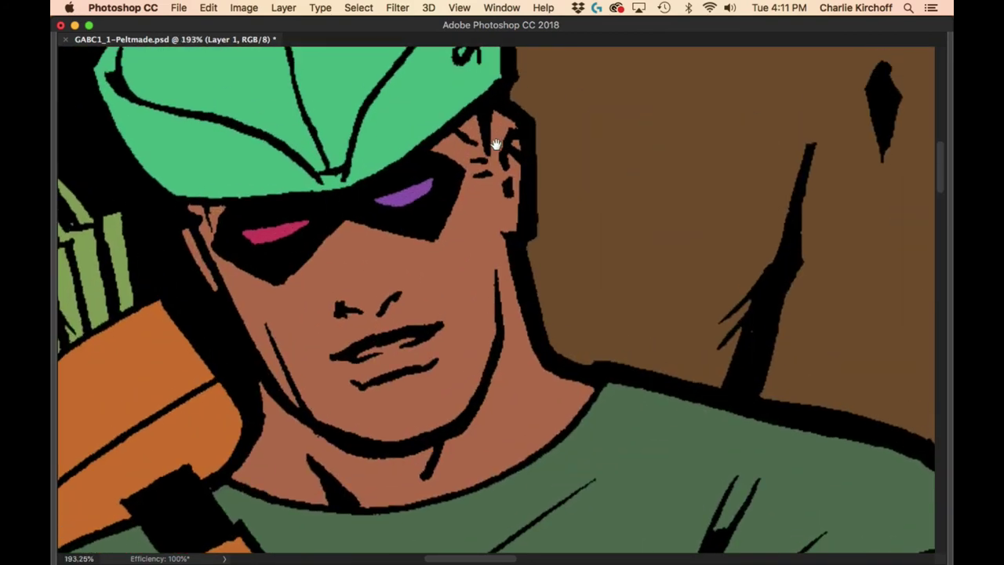
drag(488, 138, 463, 157)
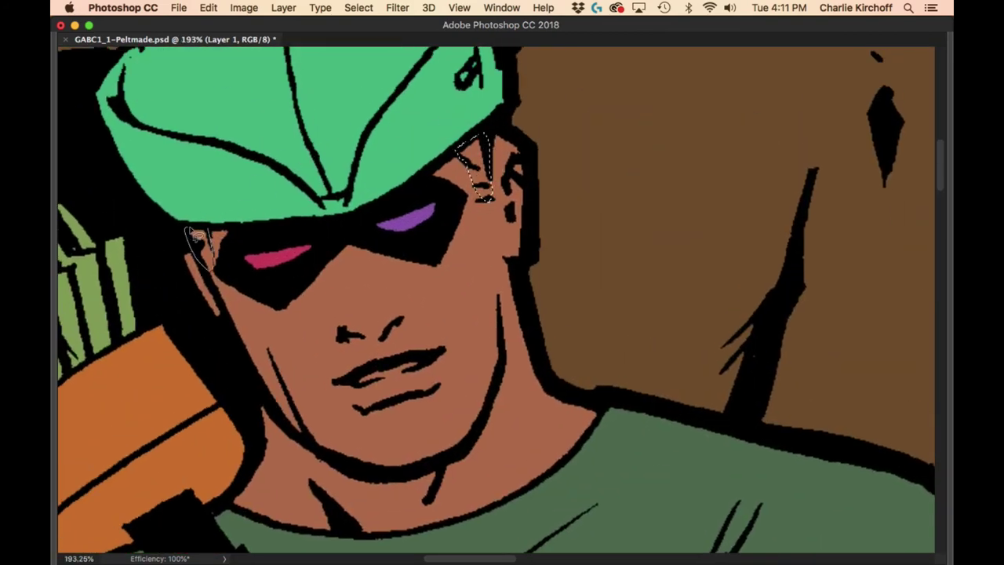
Step: Fill the small temple selections with tan, then clear the selections
key(Tab)
key(z)
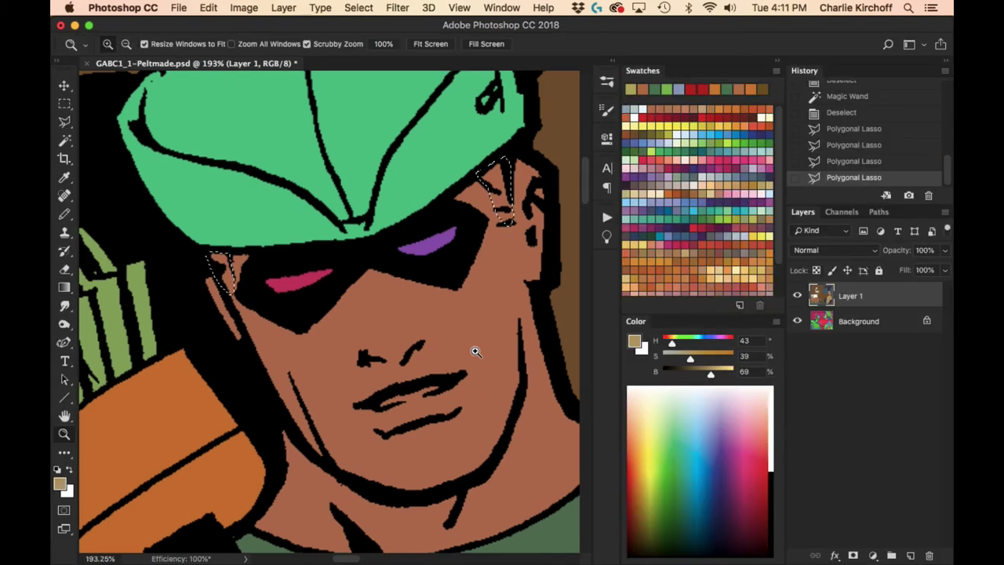
key(alt+BackSpace)
click(630, 105)
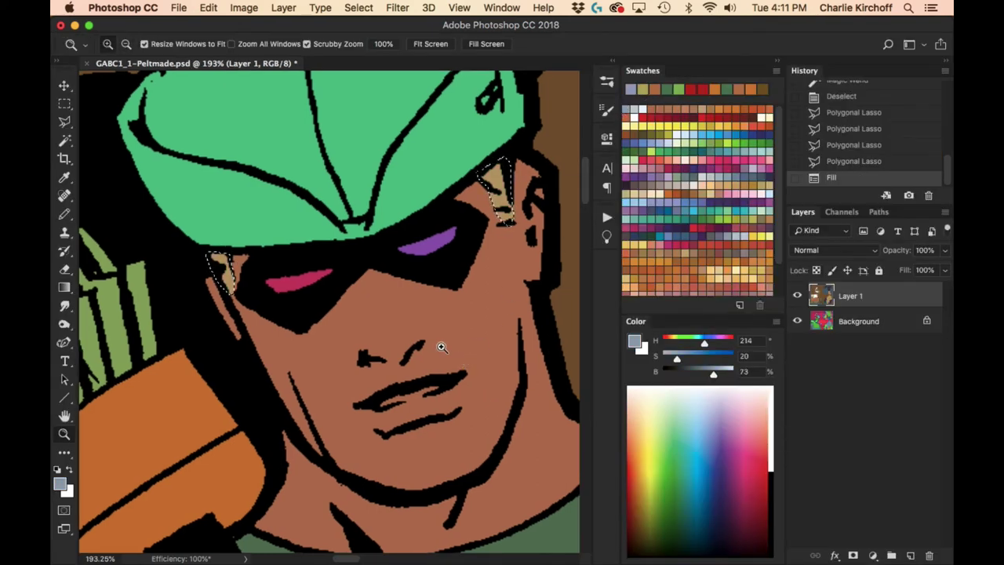
key(ctrl+d)
Step: Finish the lip outline and fill the purple and pink eye areas of the mask
key(w)
key(l)
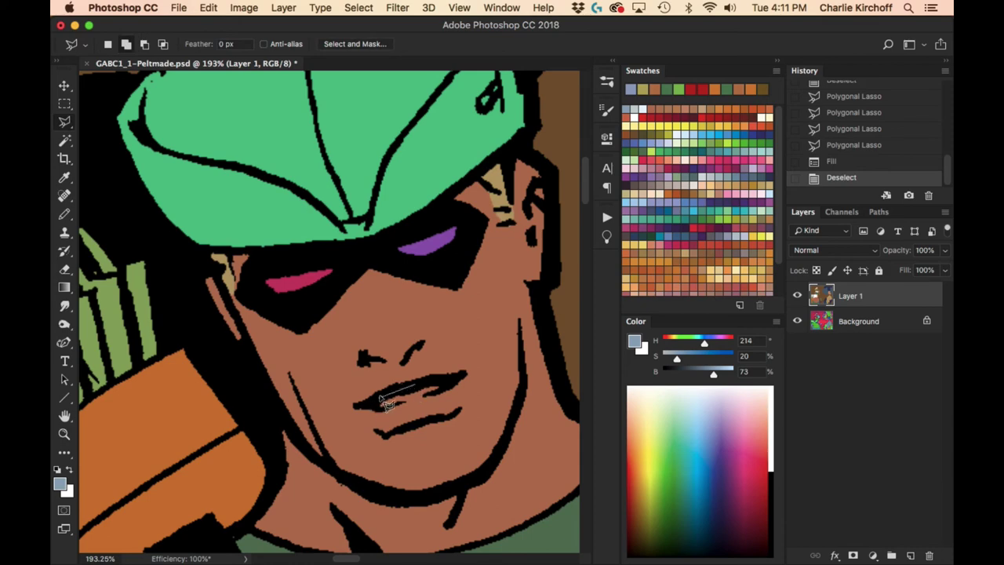
click(443, 389)
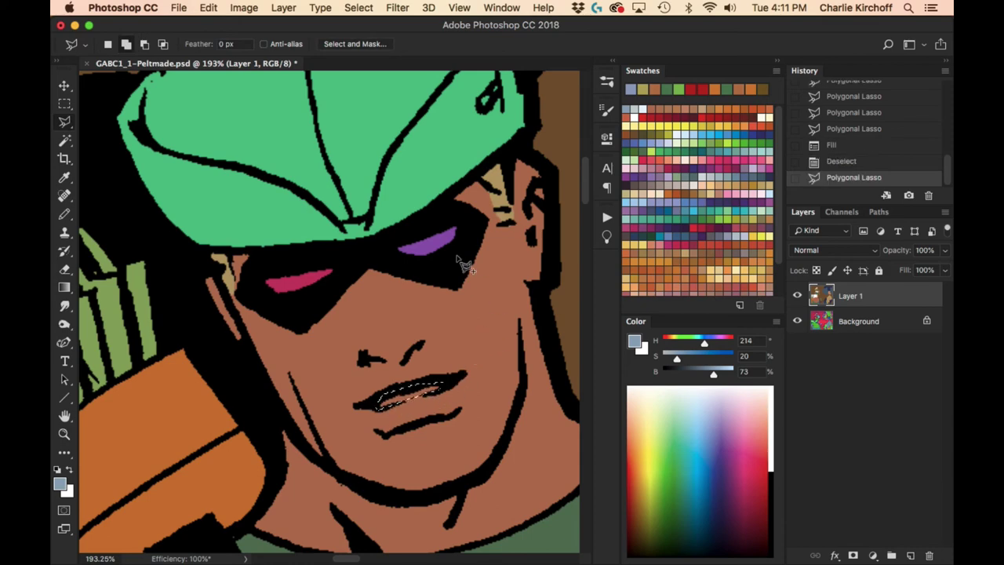
key(w)
shift+click(434, 249)
shift+click(299, 284)
key(ctrl+0)
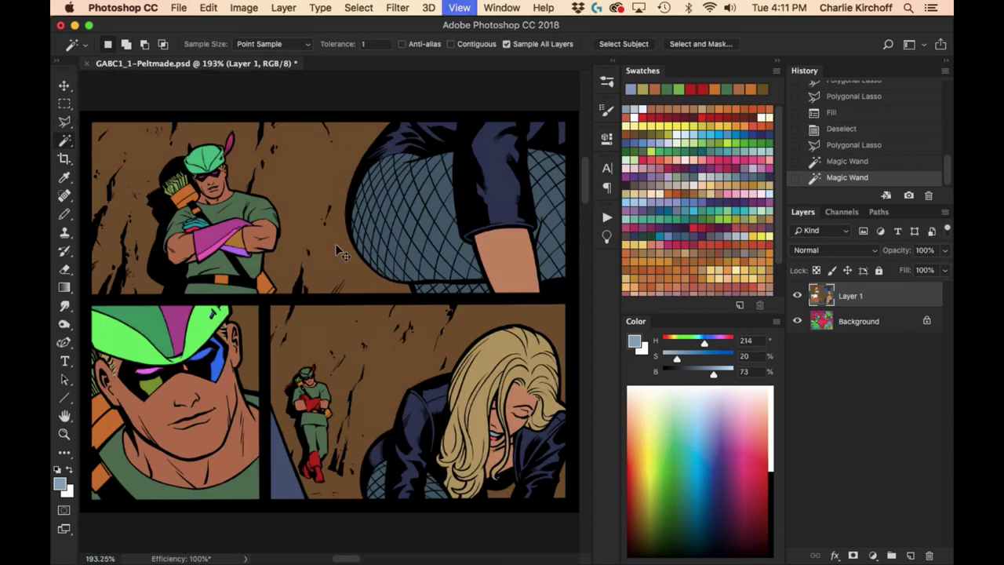
shift+click(145, 375)
shift+click(200, 357)
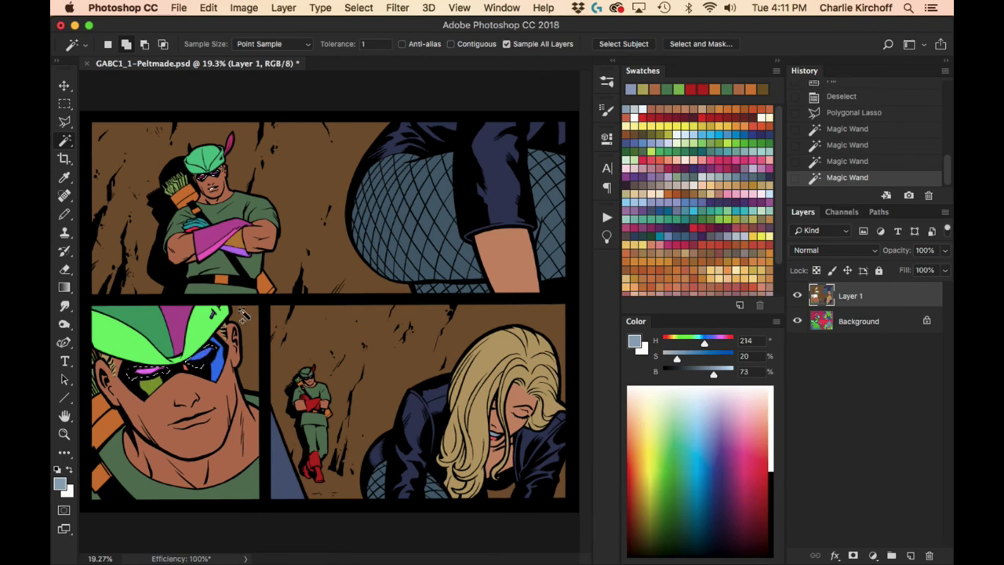
key(alt+BackSpace)
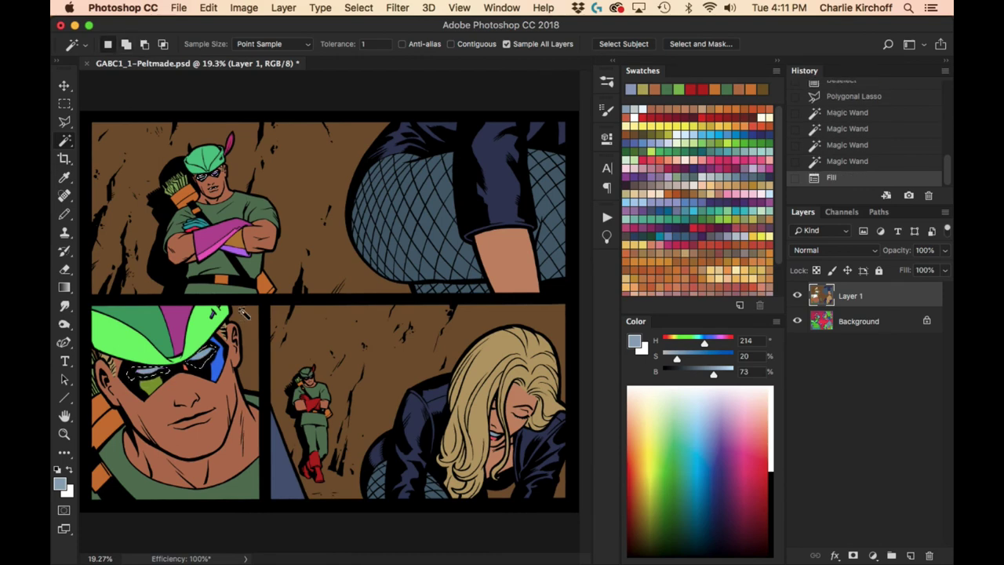
key(ctrl+d)
Step: Select the three eye-mask areas, including the blue one, and fill them dark green
click(149, 386)
shift+click(188, 372)
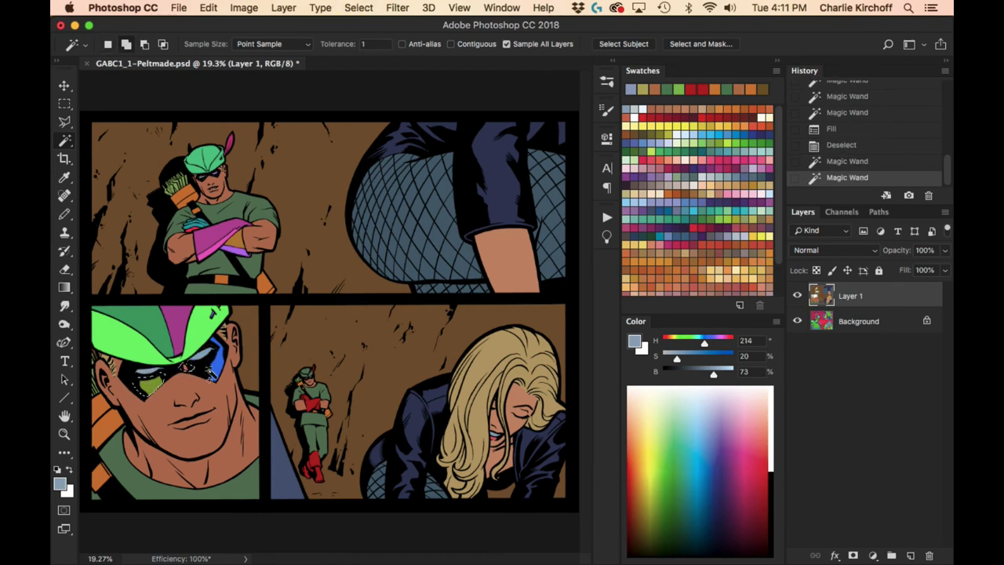
shift+click(213, 372)
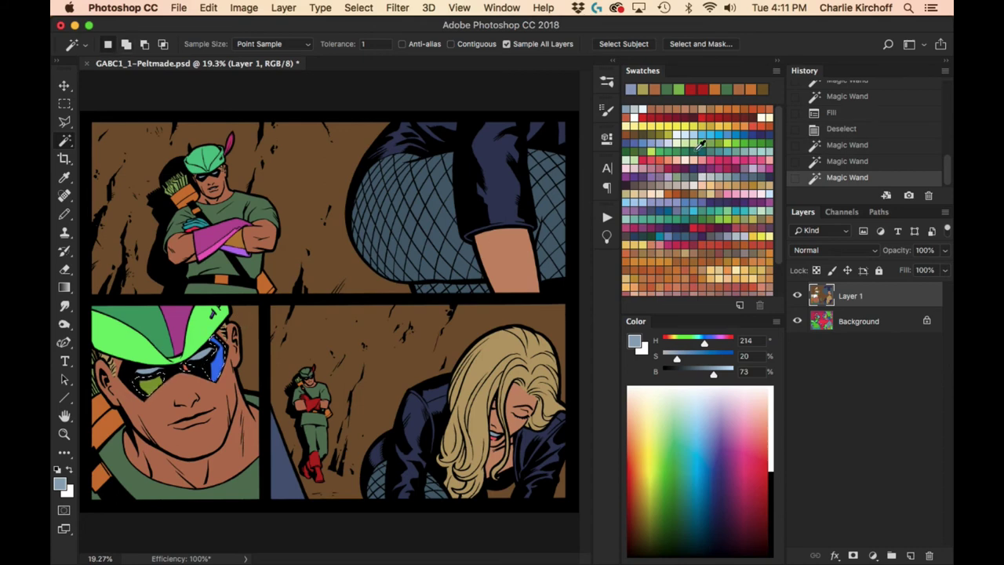
click(700, 144)
key(alt+BackSpace)
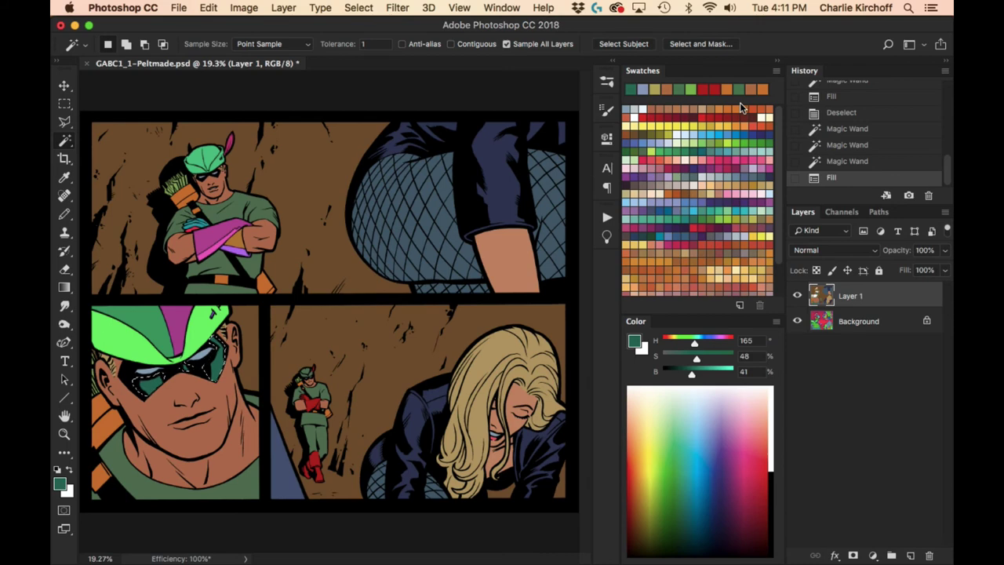
key(ctrl+d)
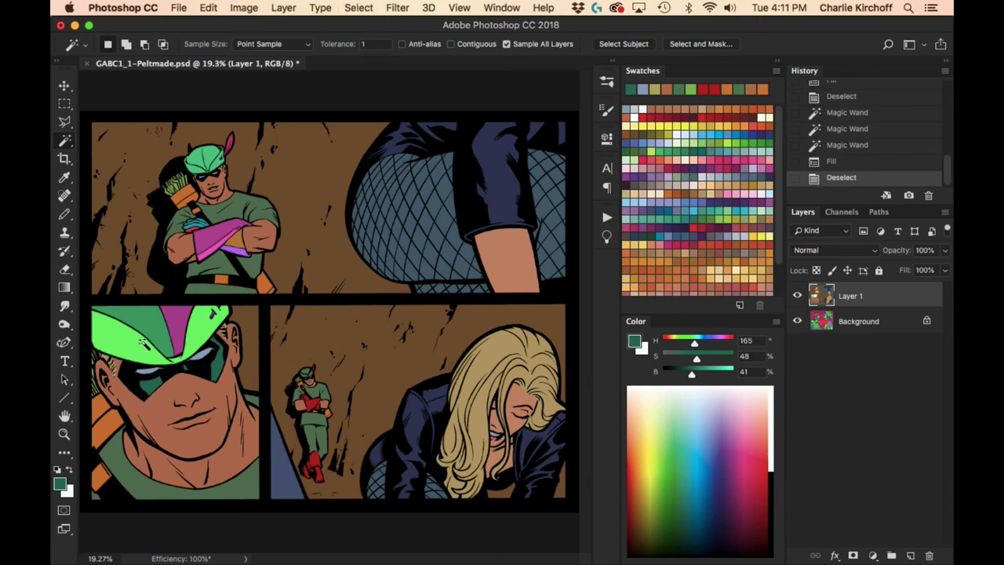
Step: Select the close-up archer's bright green hat and magenta stripe, and fill them with sampled muted green
click(180, 333)
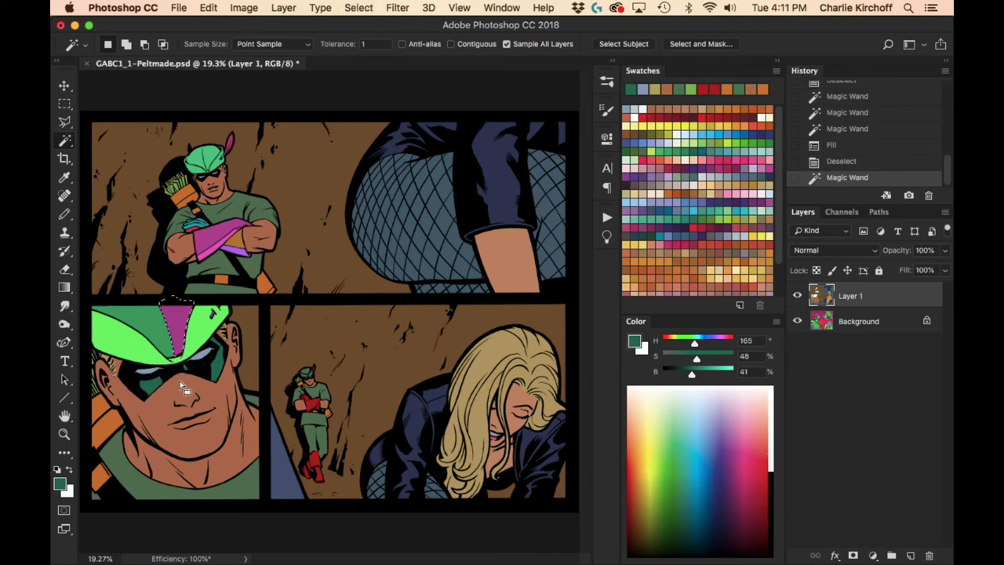
shift+click(164, 344)
shift+click(161, 343)
key(b)
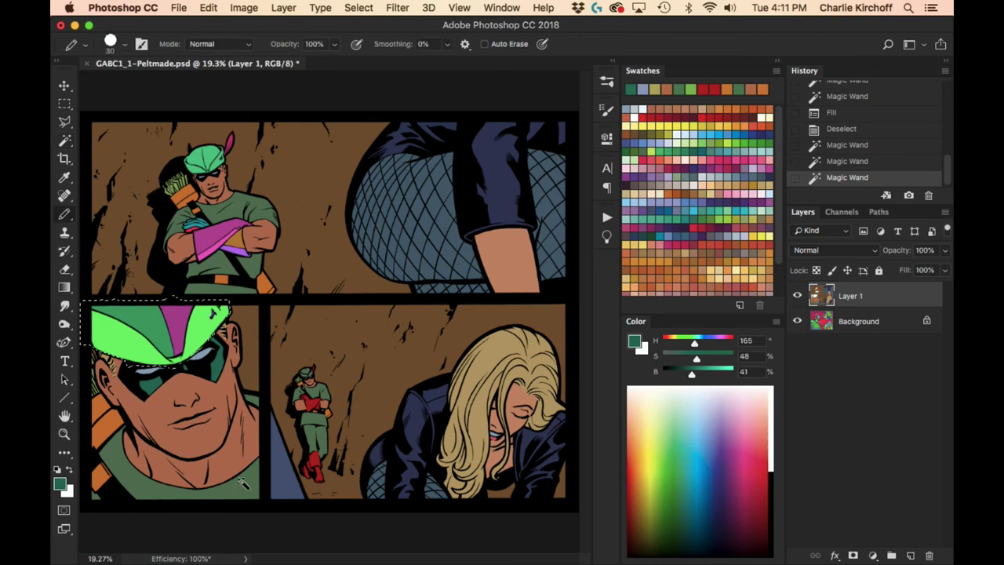
alt+click(306, 392)
key(alt+BackSpace)
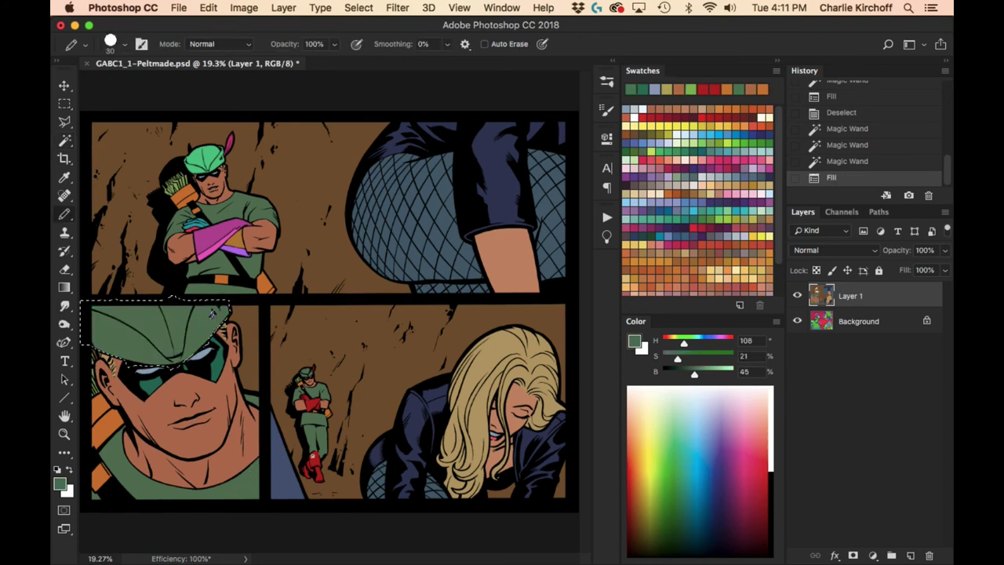
Step: Zoom in on the close-up hat and fill its small purple mark red
alt+click(316, 459)
key(z)
drag(208, 316, 282, 317)
key(w)
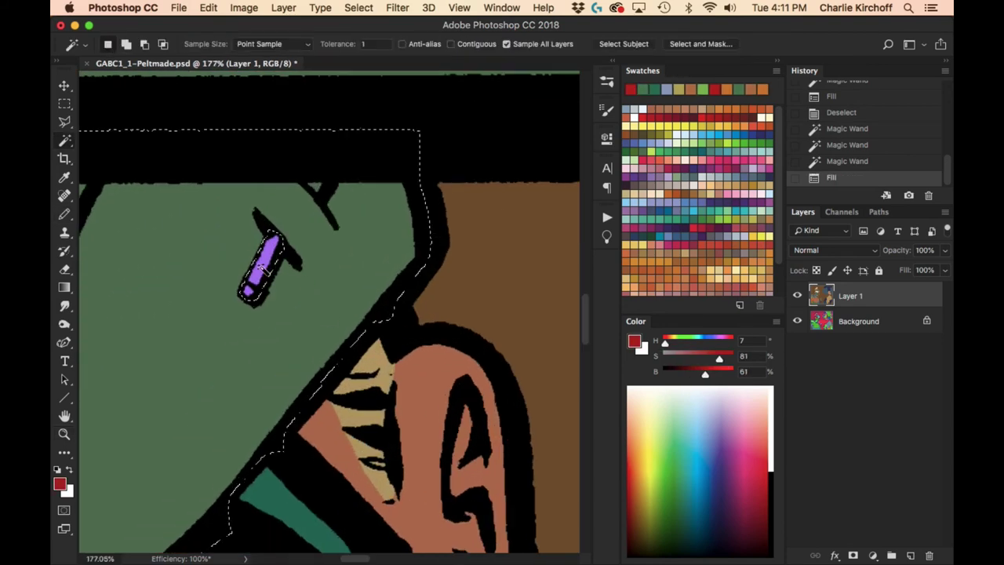
click(266, 267)
key(l)
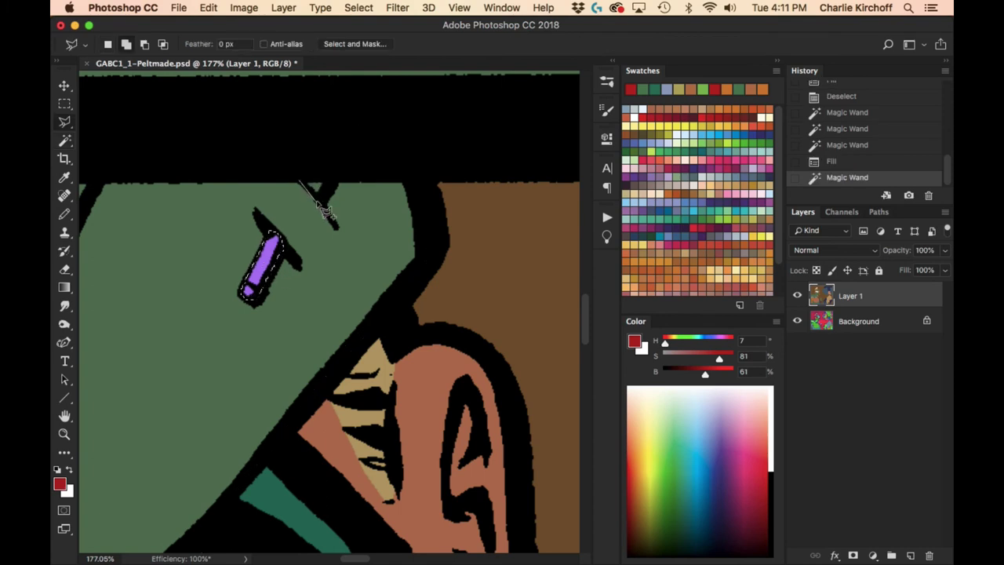
double_click(333, 200)
key(alt+BackSpace)
key(ctrl+0)
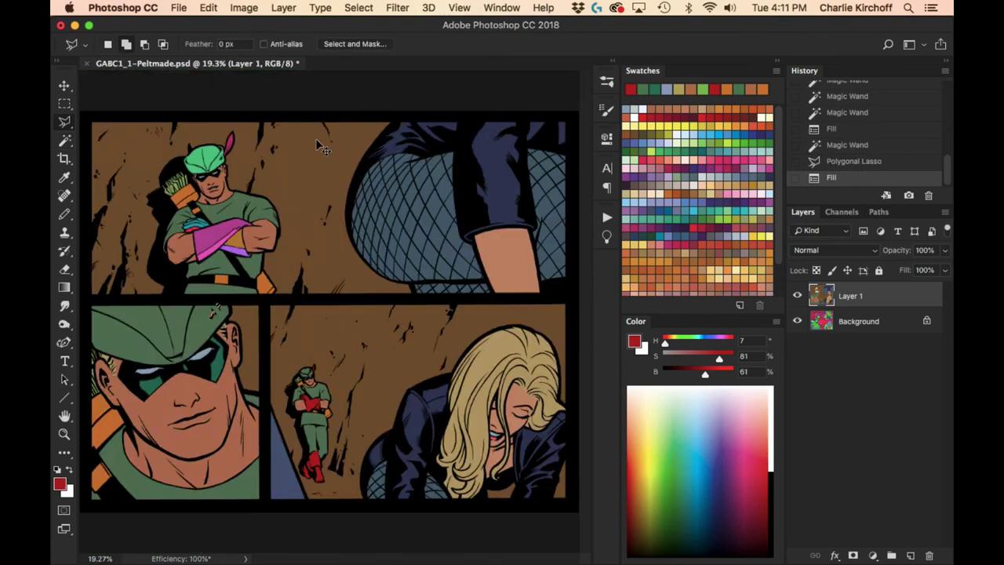
key(ctrl+d)
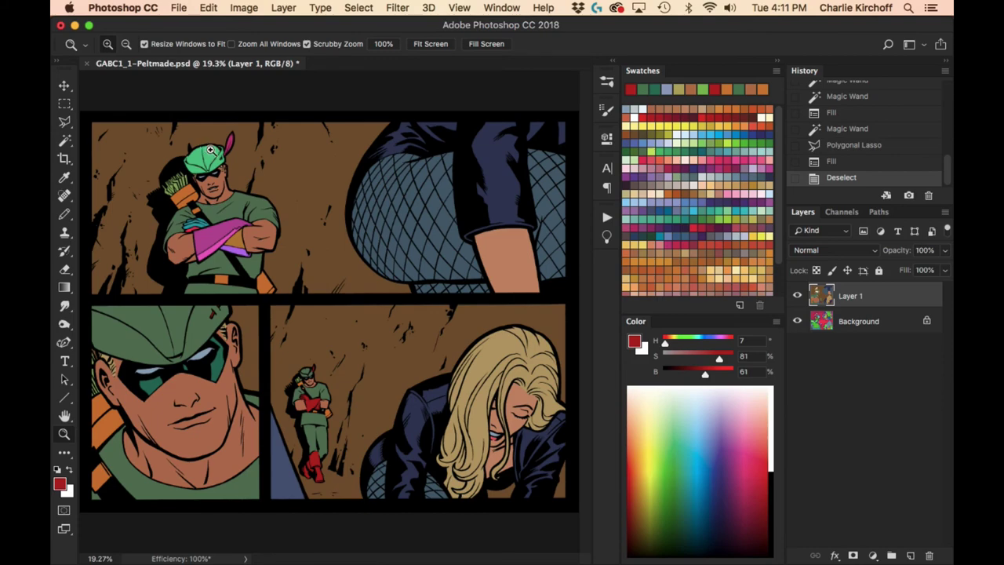
Step: Outline the small mark on the small archer's hat and his pink feather, and fill them red
drag(212, 152, 307, 175)
drag(290, 216, 318, 199)
key(w)
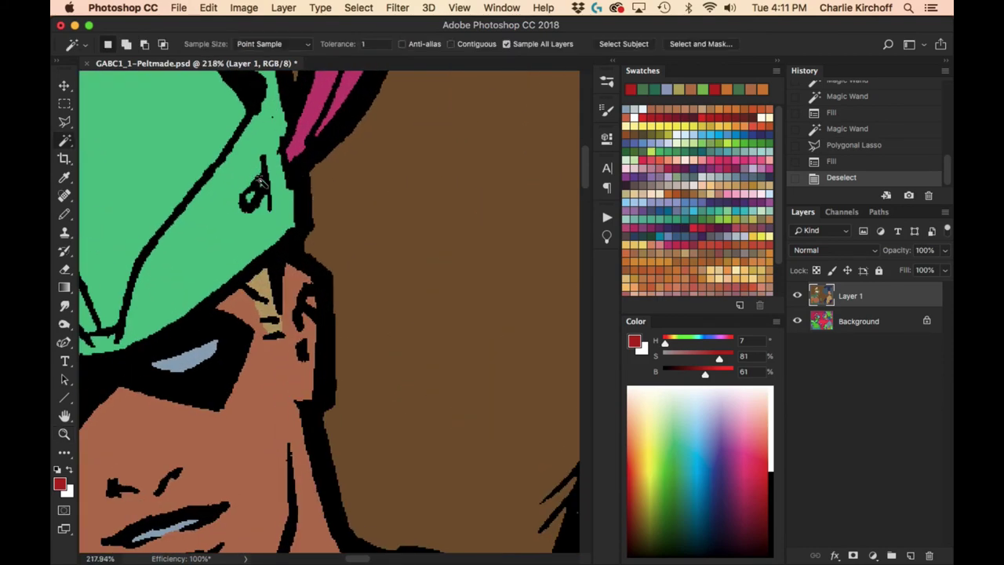
key(l)
click(262, 182)
click(245, 195)
click(262, 182)
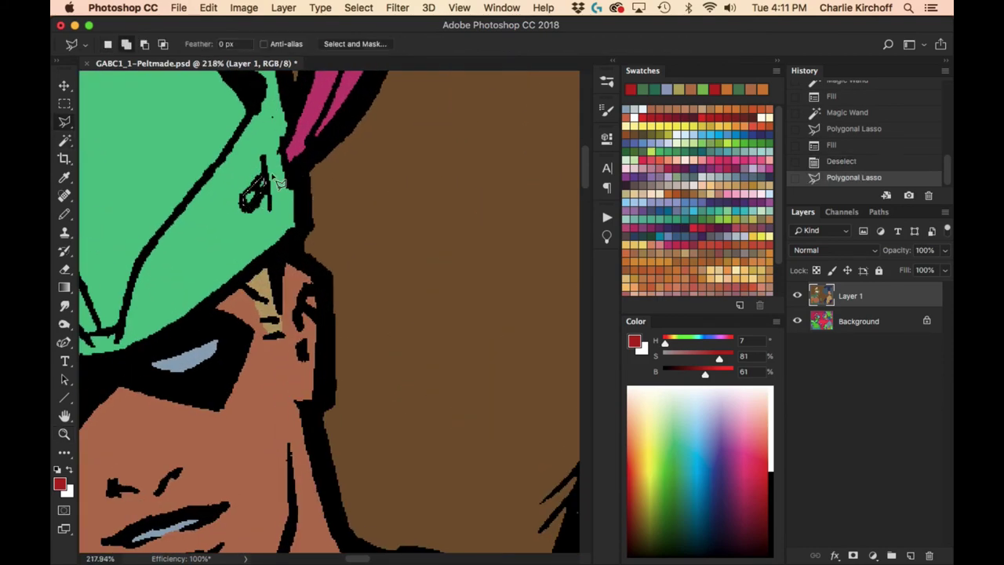
key(w)
click(335, 95)
key(ctrl+0)
key(alt+BackSpace)
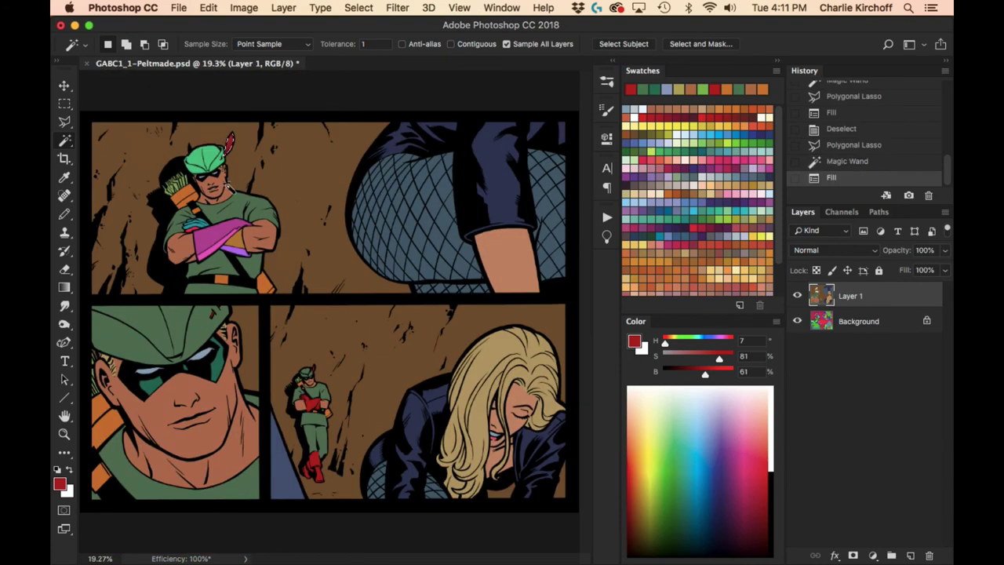
Step: Select all the small archer's pink glove areas and fill them red
click(196, 229)
shift+click(200, 224)
shift+click(224, 236)
shift+click(236, 245)
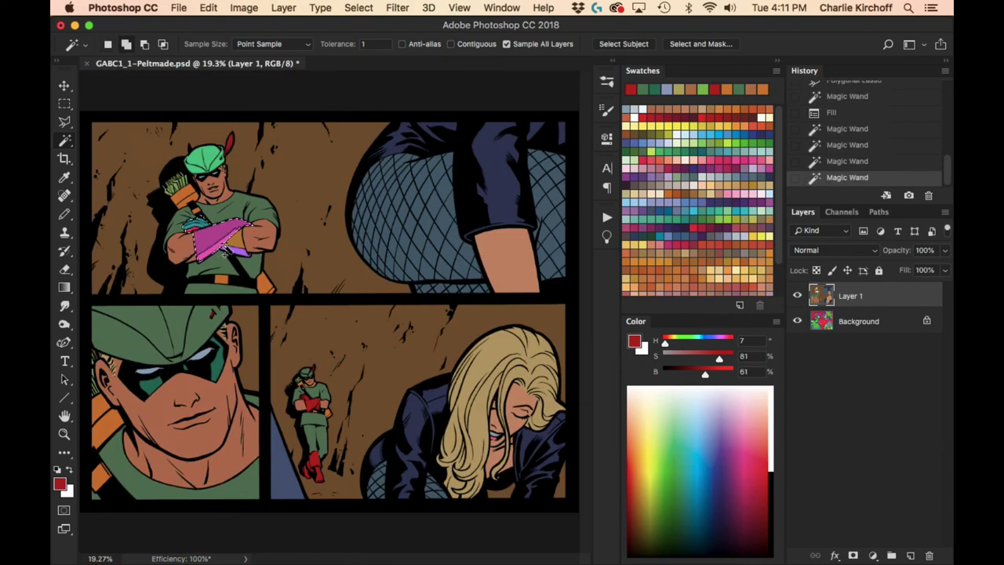
shift+click(243, 231)
key(alt+BackSpace)
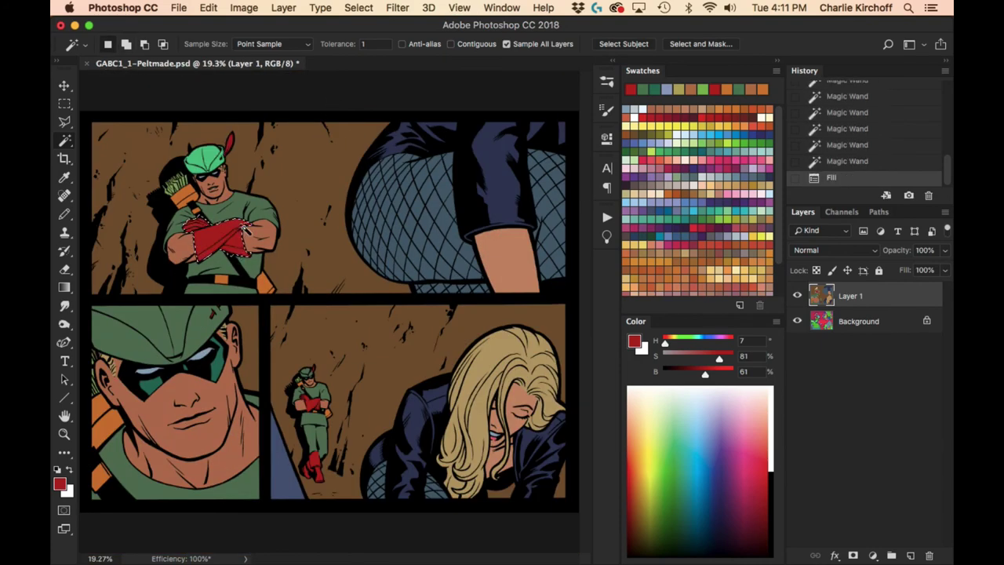
key(ctrl+d)
click(224, 163)
Step: Fill the top archer's hat with sampled muted green, then toggle Layer 1 off and on to compare
key(b)
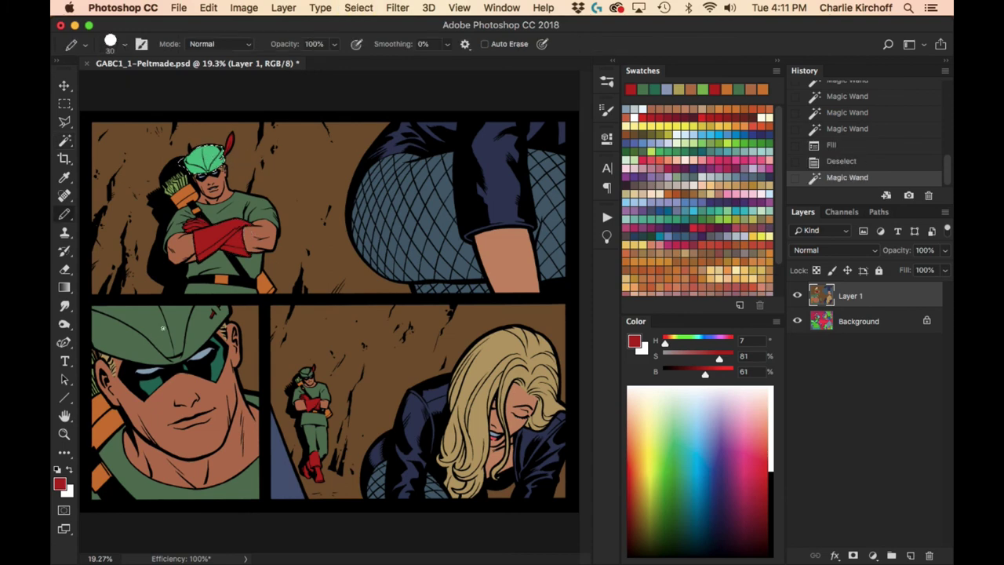
alt+click(171, 280)
key(alt+BackSpace)
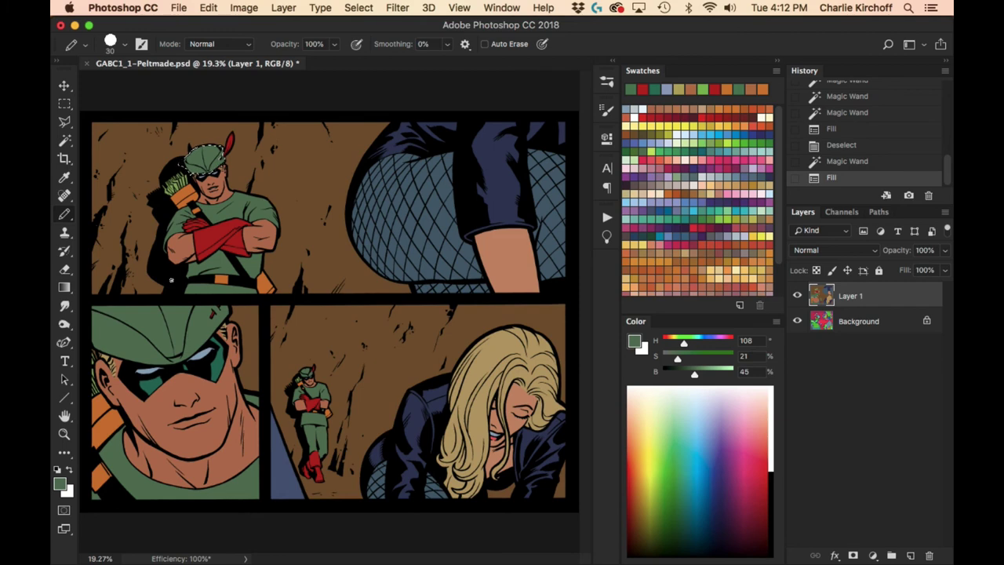
key(ctrl+d)
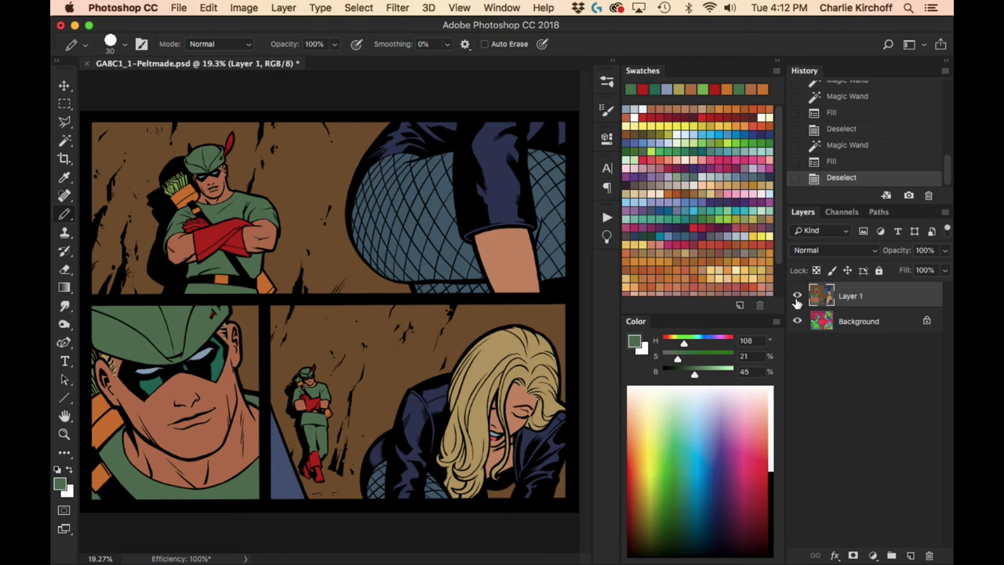
click(797, 298)
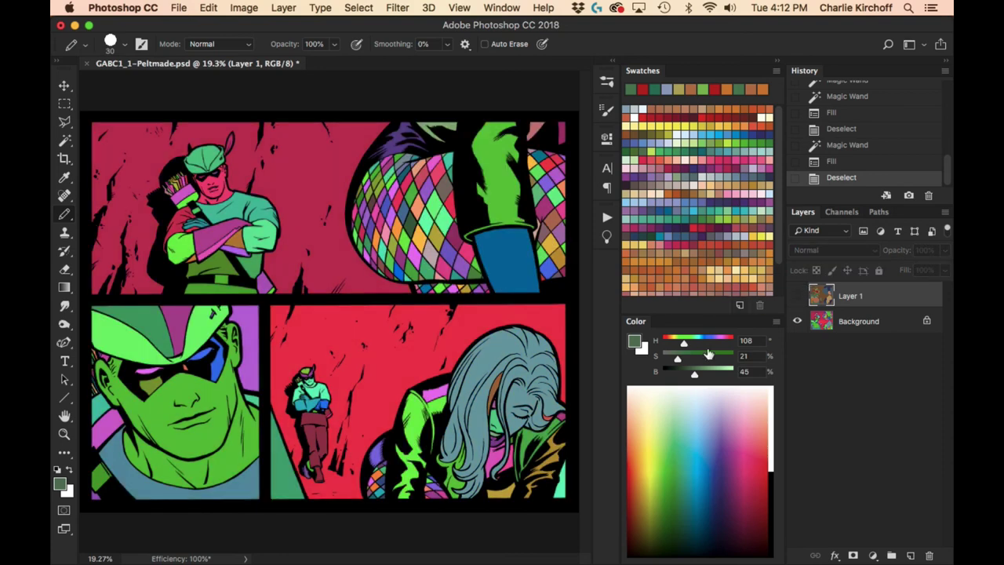
click(797, 296)
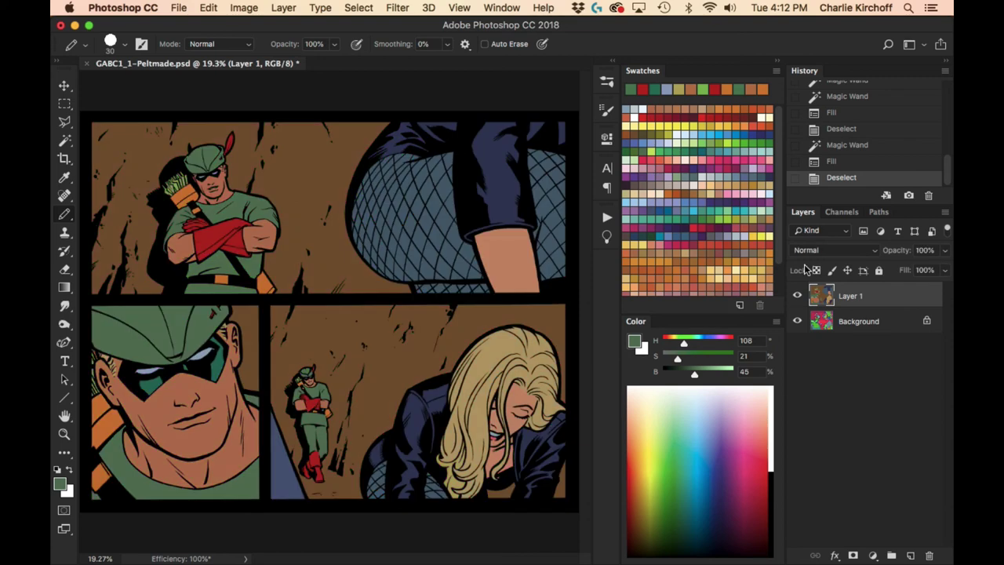